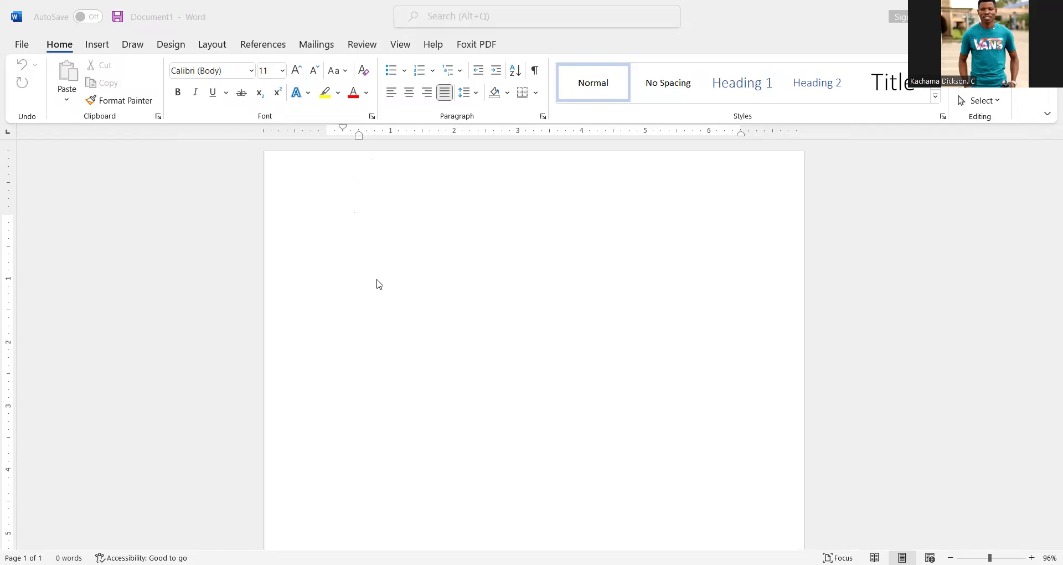
Step: Type the heading lines "MINISTYR OF EDUACTION" and "DEPARTMENT OF MATHEMATICS" at the top of the blank page
left_click(348, 215)
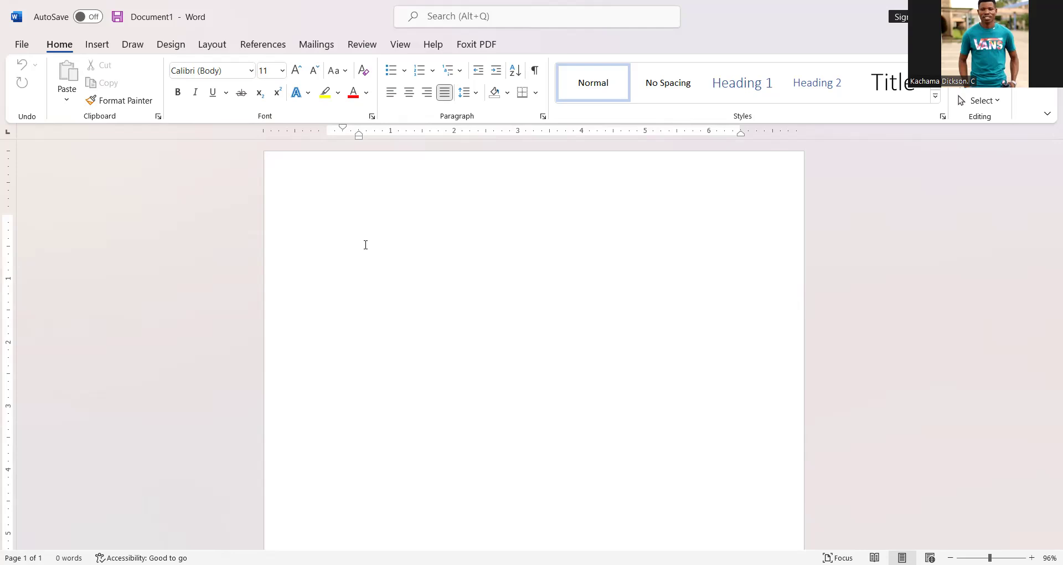
type("M")
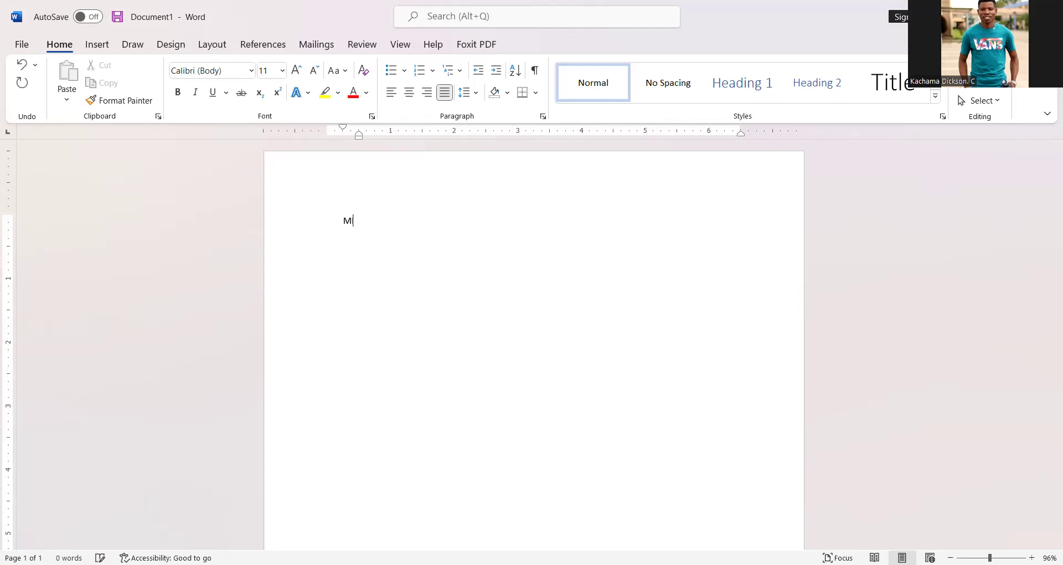
type("INISTRY")
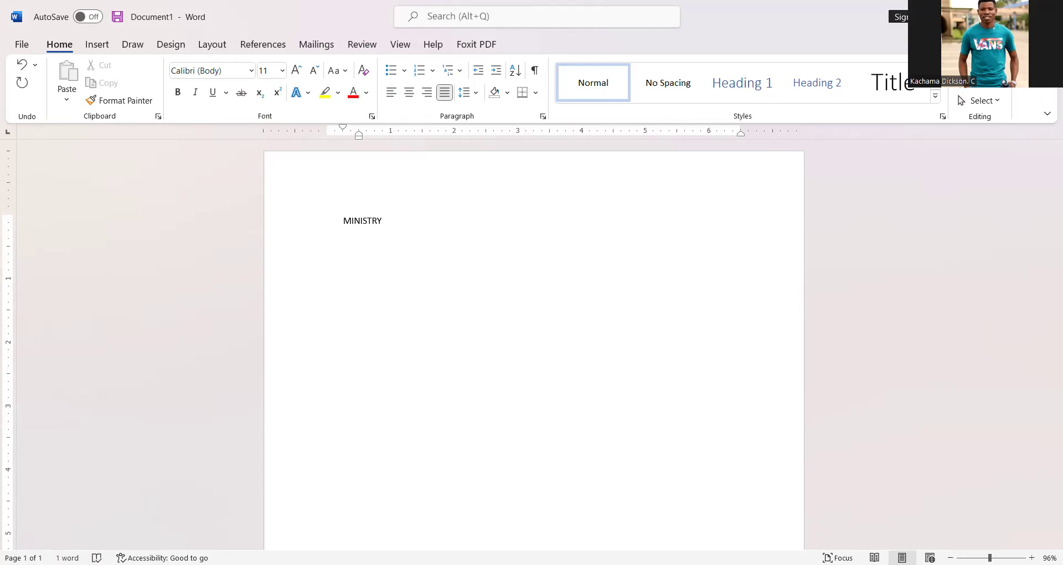
key("BackSpace")
key("BackSpace")
key("BackSpace")
key("BackSpace")
type("STYR OD")
key("BackSpace")
type("F EDUACTION ")
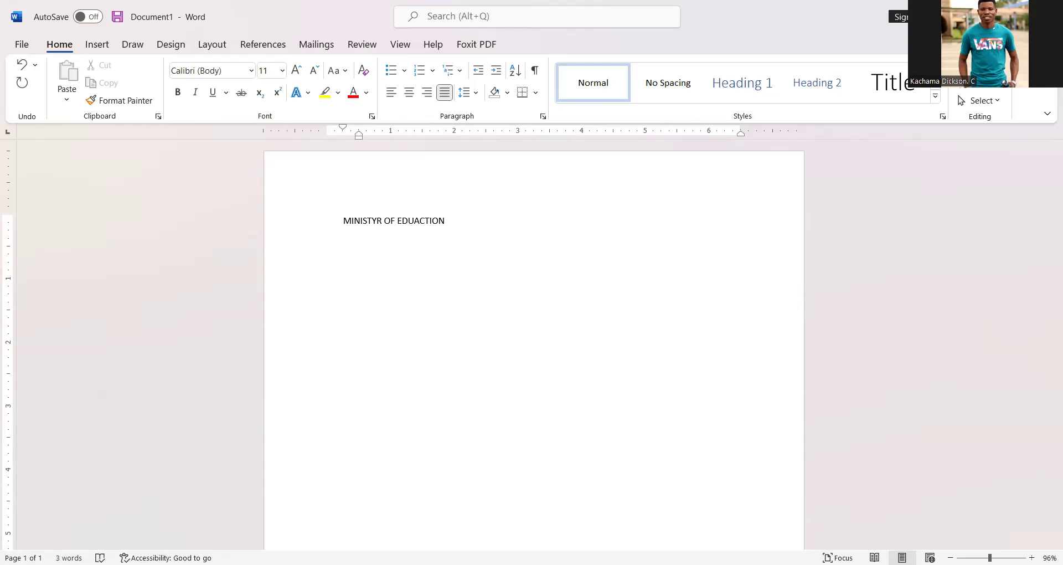
type("DEPARTMENT OF MATHEMATICS")
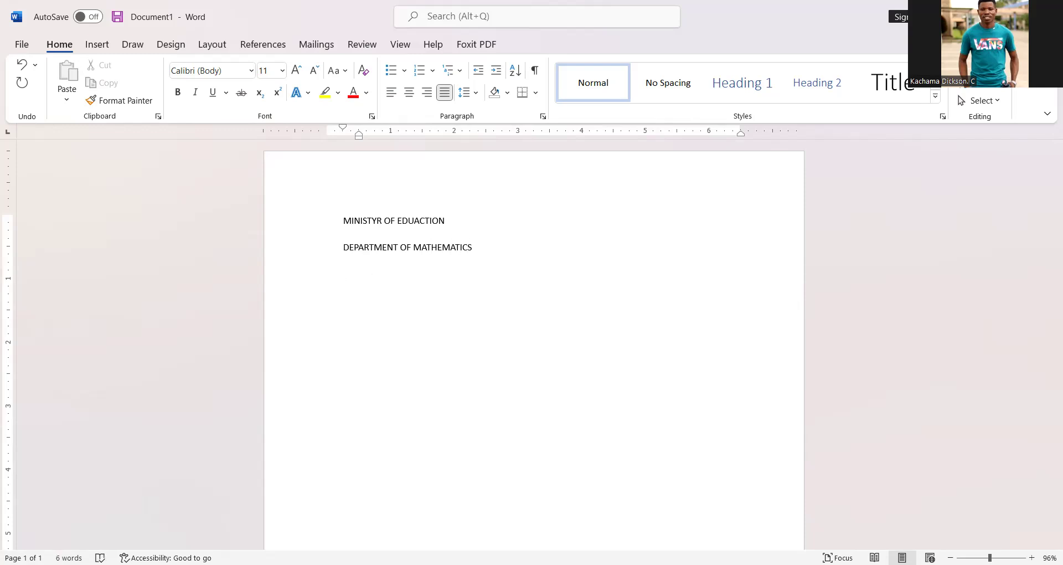
Step: Insert a "C" into "EDUACTION" on the first heading line
key("Return")
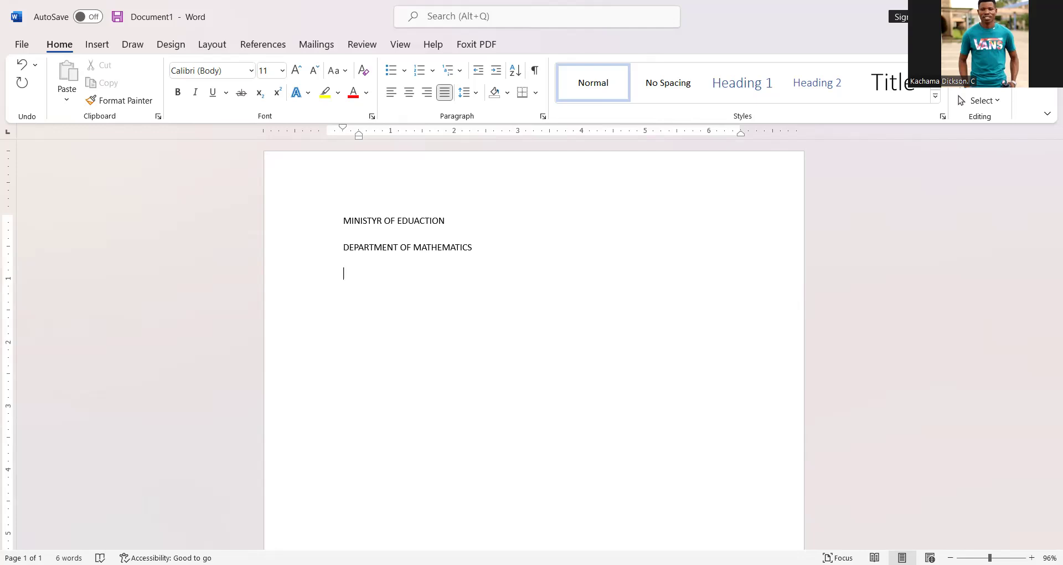
left_click(413, 220)
type("C")
Step: Add the line "CHINGOLA SECONDARY SCHOOL" between the ministry and department headings
left_click(456, 222)
key("Return")
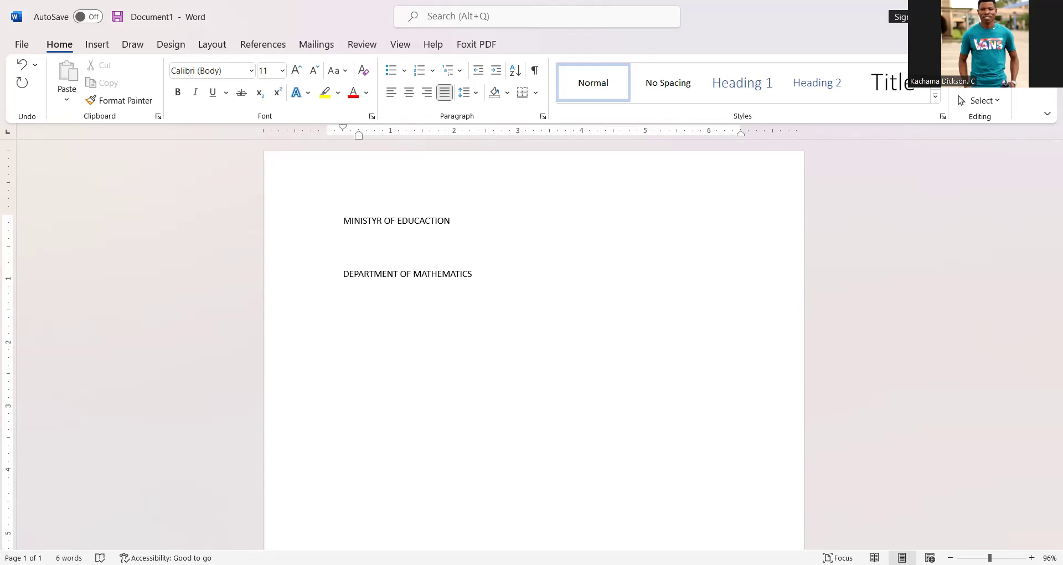
type("CHINGOLA SECONDARY SCHOOL")
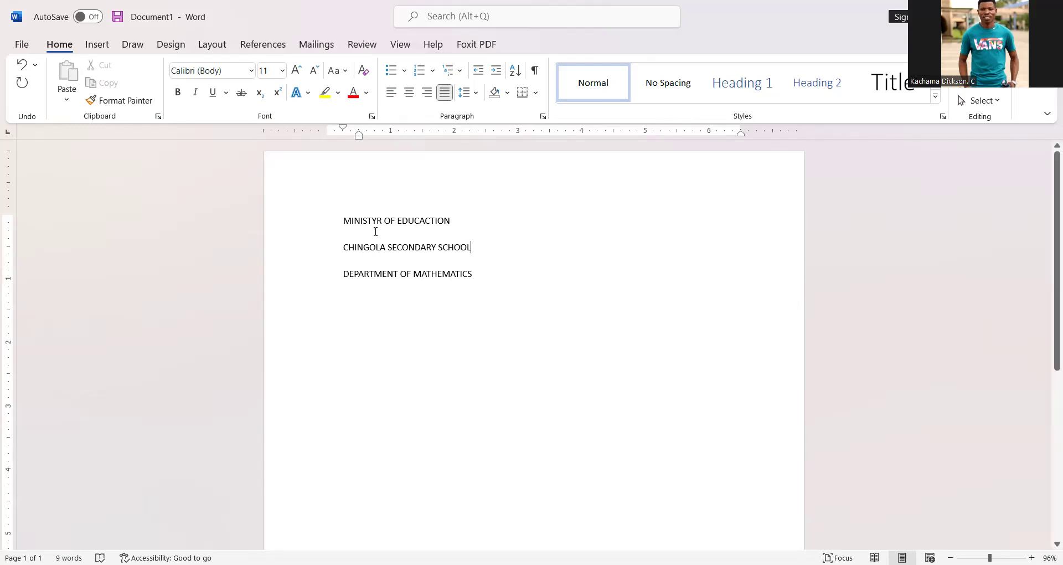
Step: Center the three heading lines and enlarge their font to 18 pt
left_click_drag(346, 219, 455, 271)
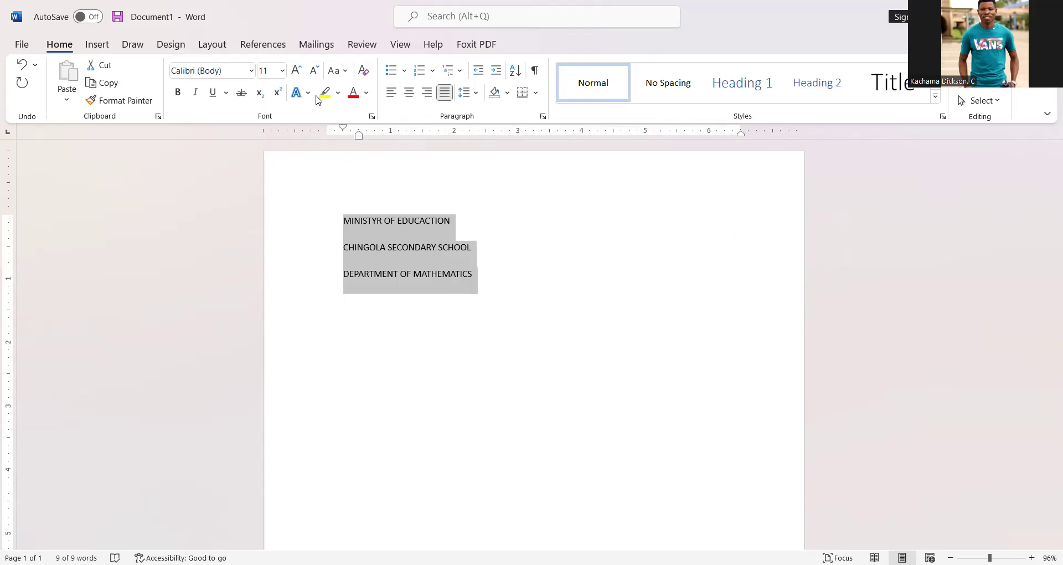
left_click(409, 95)
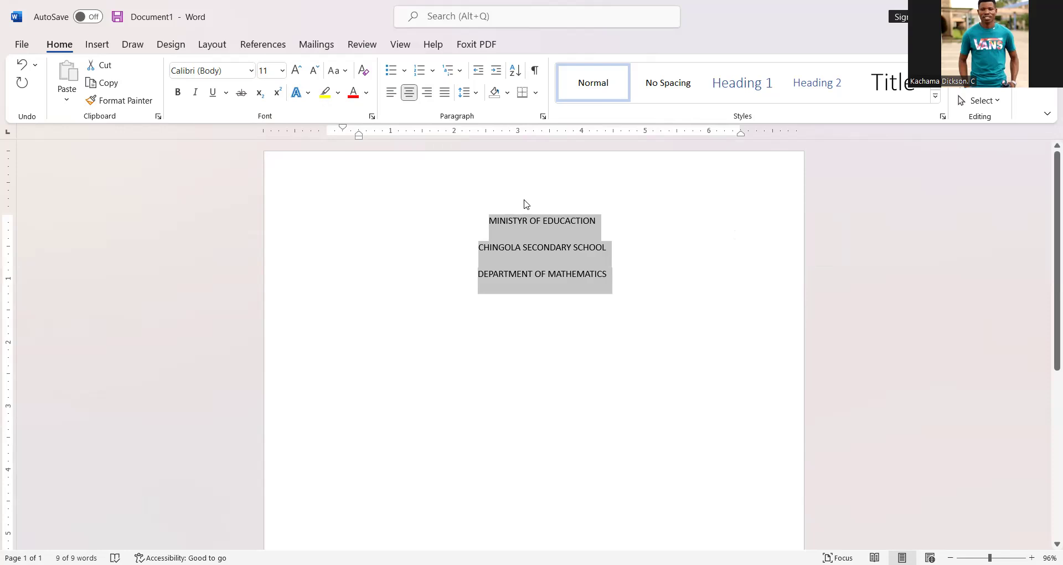
left_click(297, 71)
left_click(297, 71)
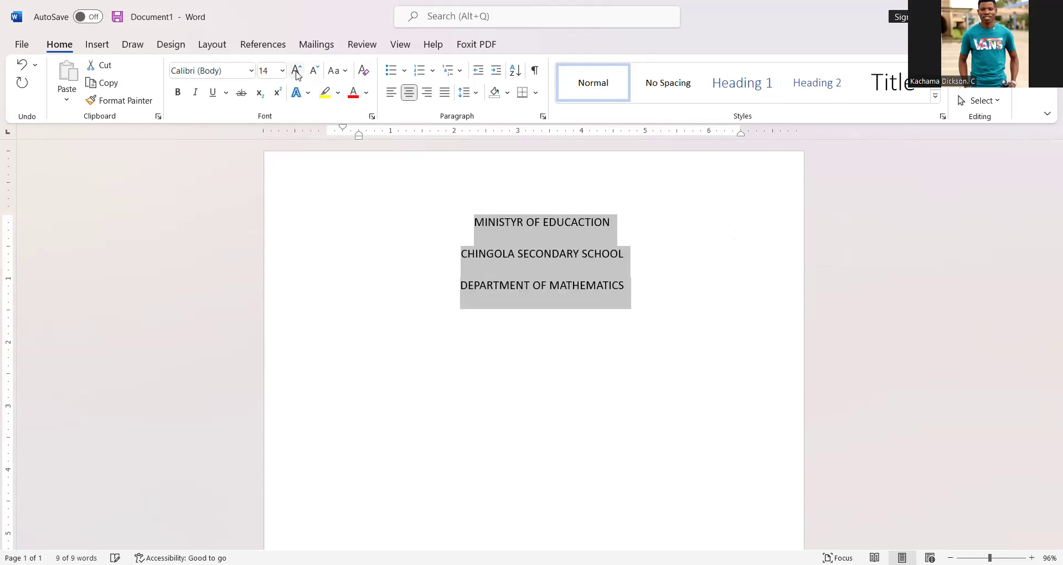
left_click(297, 71)
left_click(297, 71)
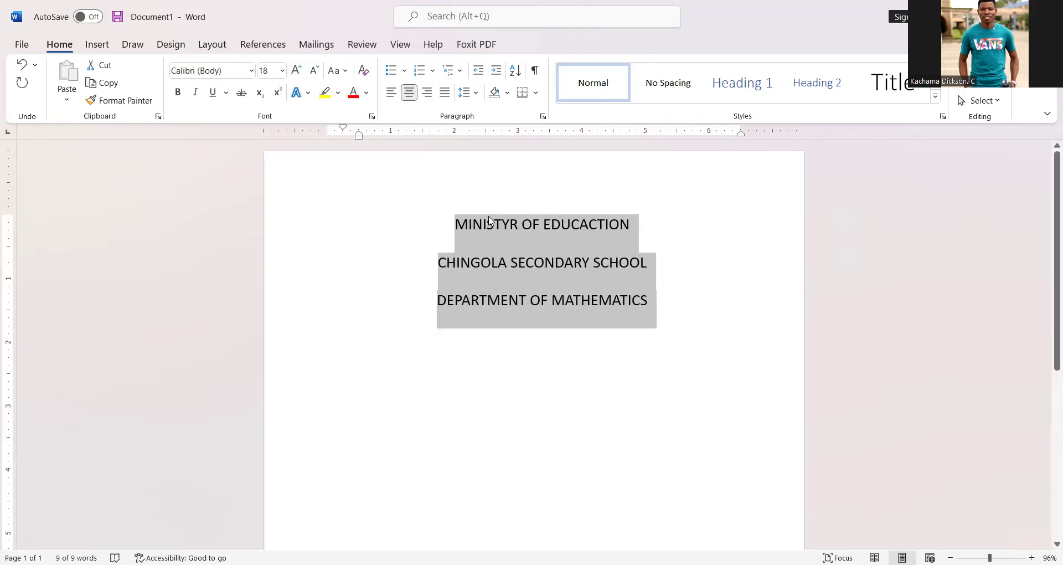
Step: Set the headings' line spacing to 1.15
left_click(476, 92)
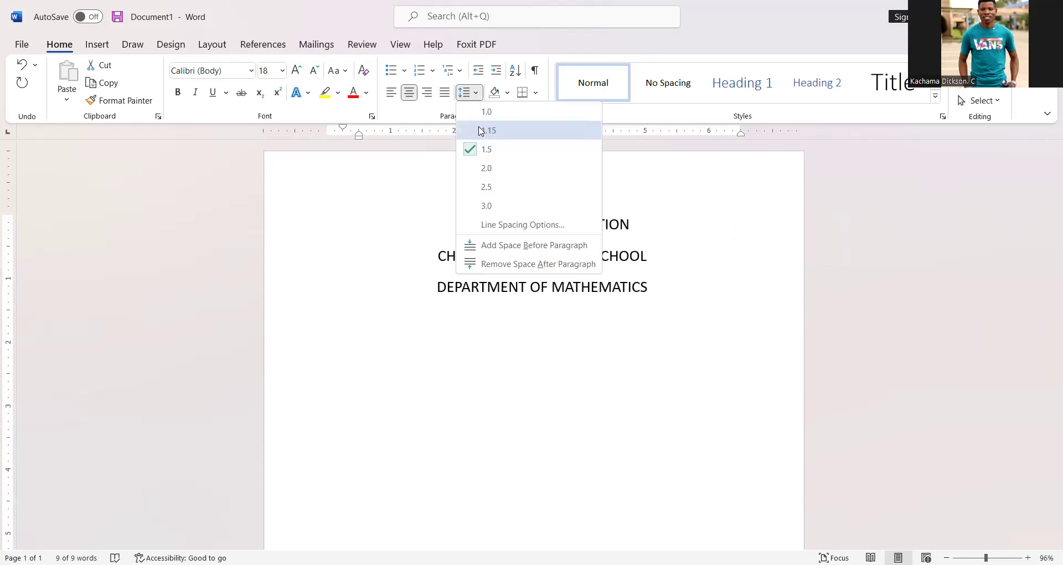
left_click(480, 131)
left_click(664, 292)
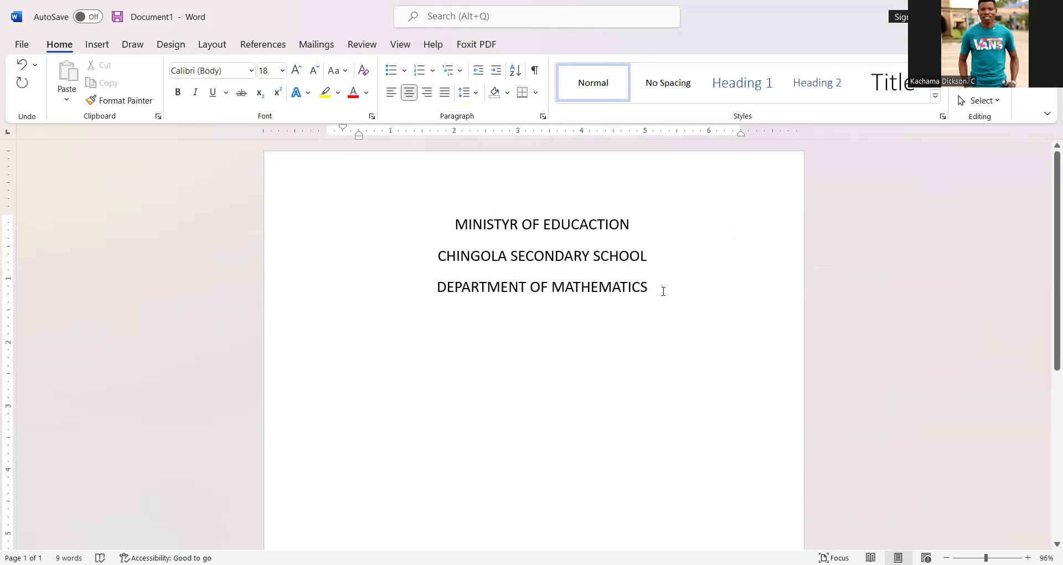
Step: Start a justified paragraph below with the left indent moved outward and type "Grade 10 Mathematics Test"
key("Return")
key("ctrl+j")
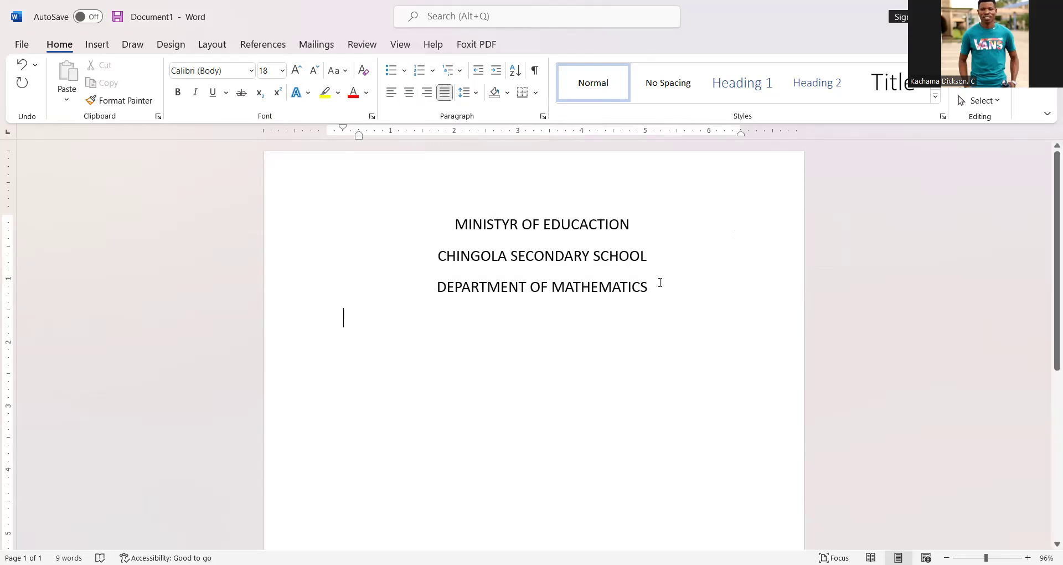
left_click_drag(343, 132, 322, 132)
type("Grade")
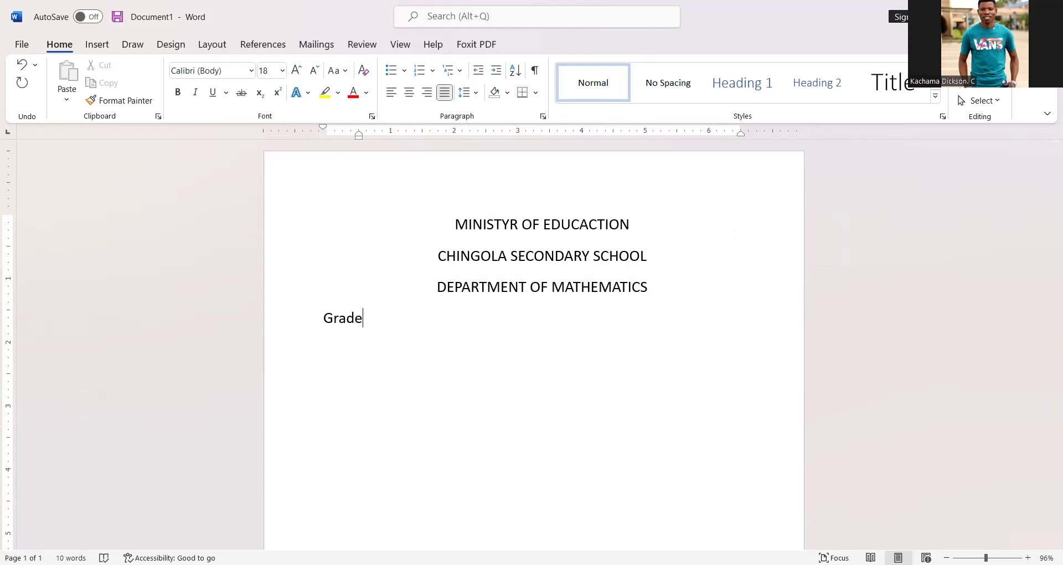
type(" 10 end of topic")
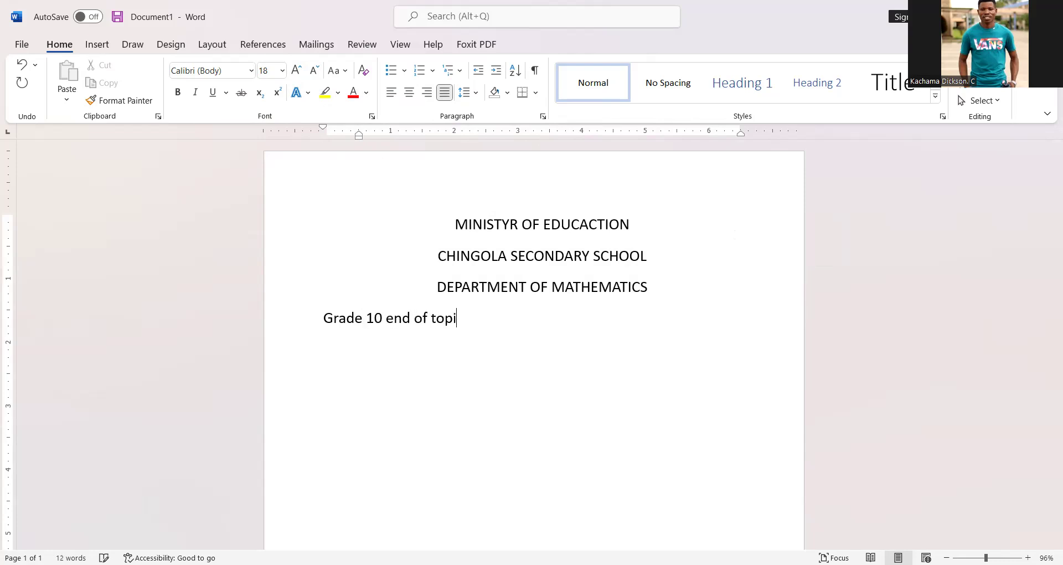
key("BackSpace")
key("BackSpace")
key("BackSpace")
key("BackSpace")
key("BackSpace")
key("BackSpace")
key("BackSpace")
key("BackSpace")
key("BackSpace")
key("BackSpace")
key("BackSpace")
key("BackSpace")
type("Mathem")
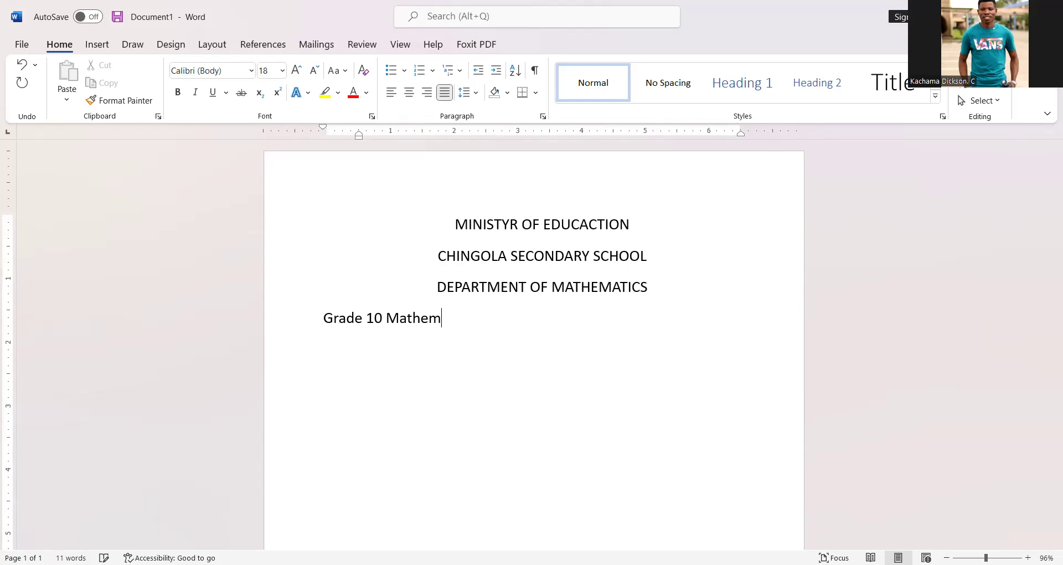
type("atics Test")
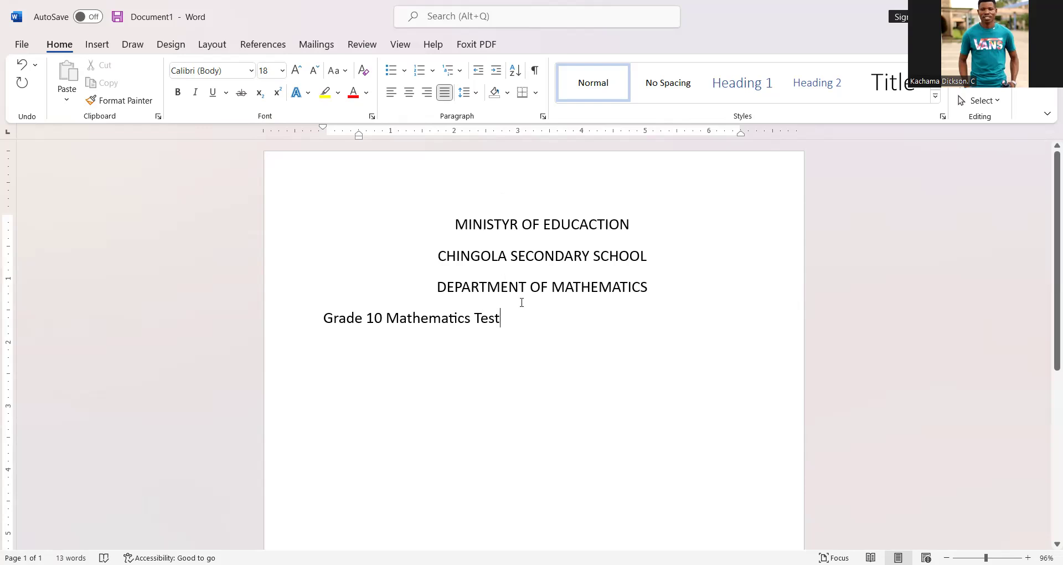
Step: On a new line, type "Instructions: Answer all the questions"
key("Return")
type("Instru")
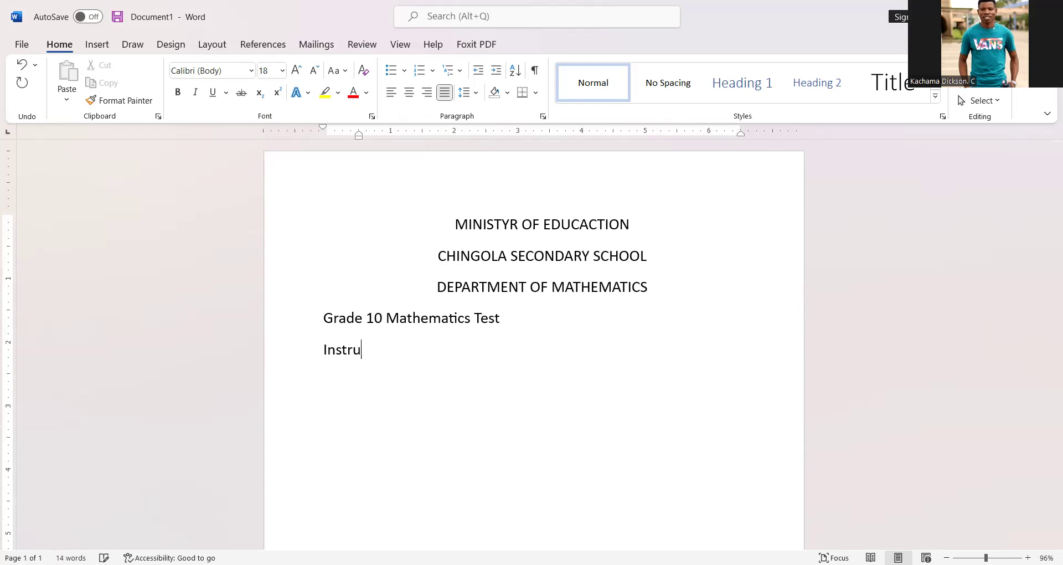
type("ctions")
type(": Answer all th")
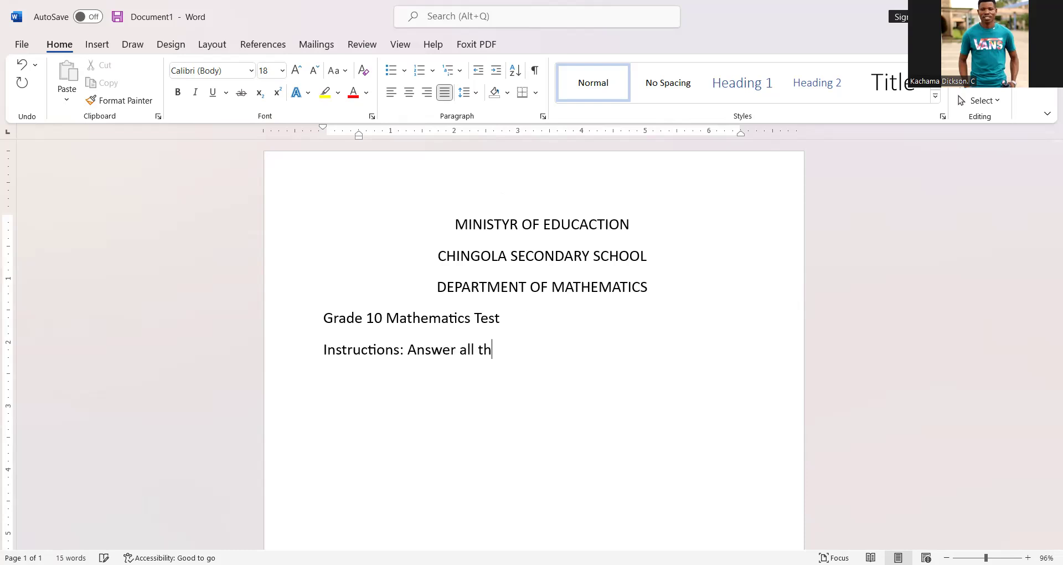
type("e questions")
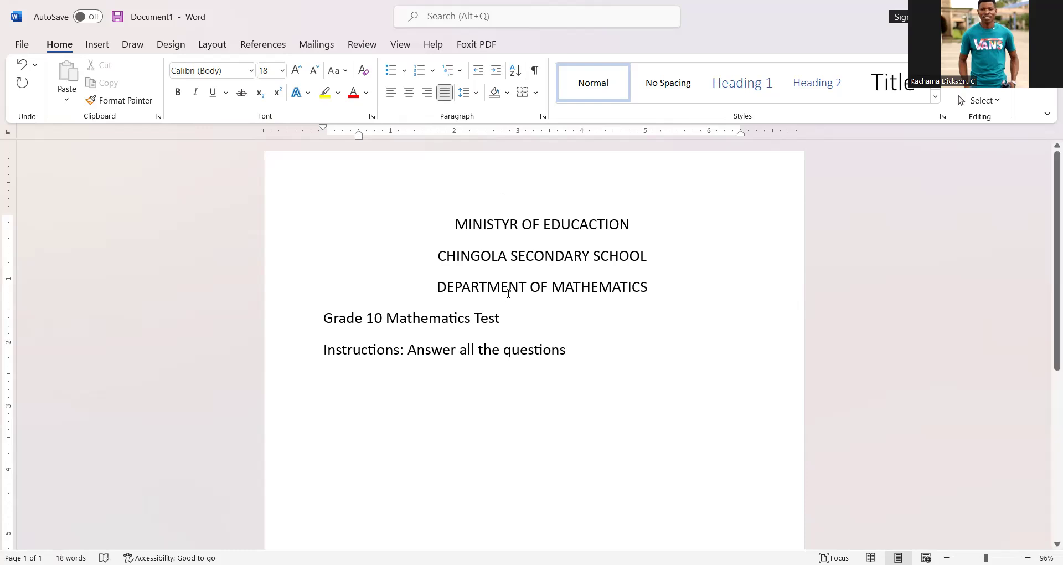
Step: Reduce the test title and instructions lines to 12 pt
left_click_drag(569, 350, 343, 323)
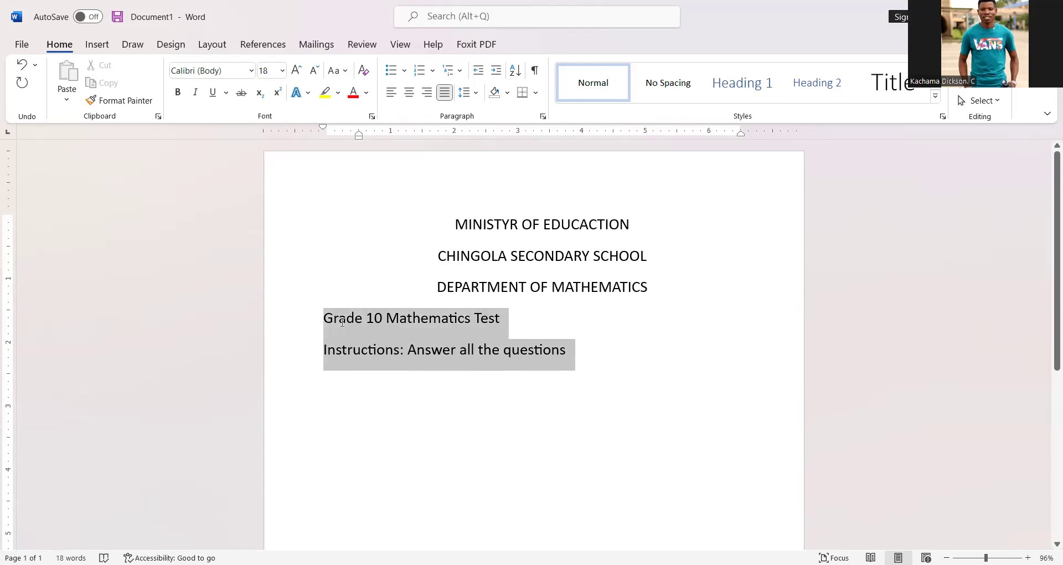
left_click(313, 71)
left_click(313, 70)
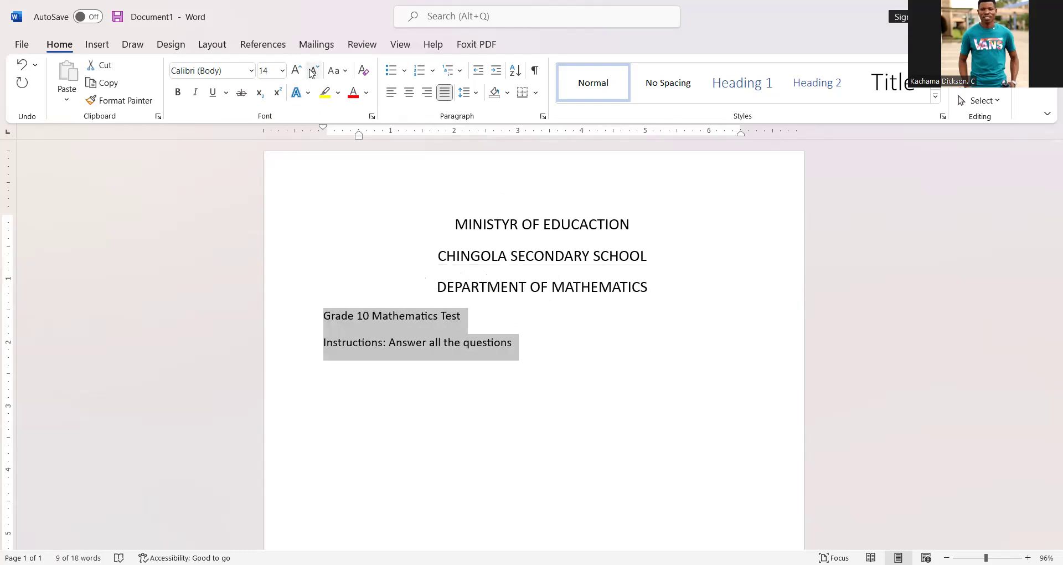
left_click(312, 70)
left_click(463, 295)
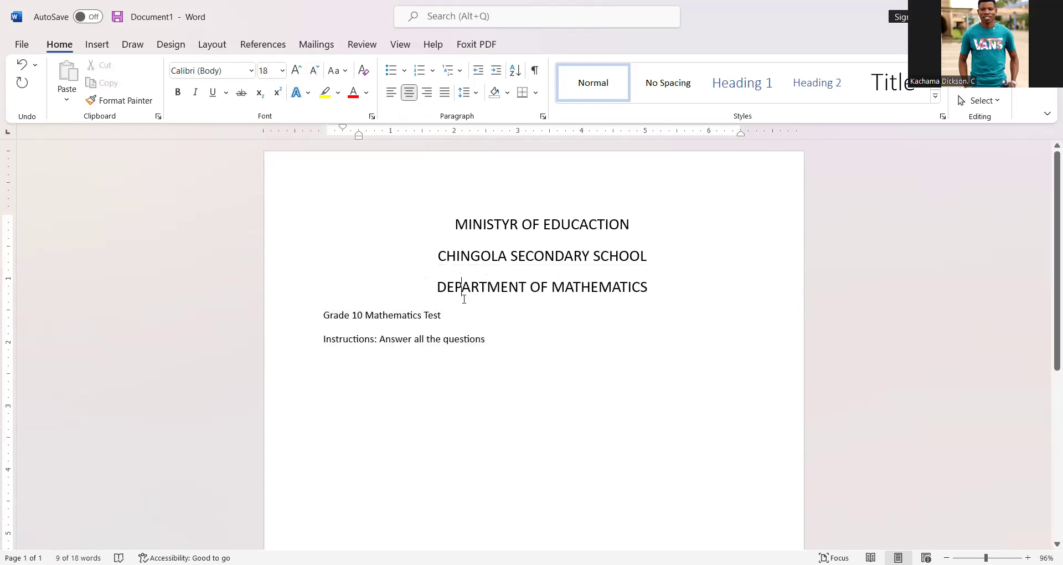
Step: Make the "Grade 10 Mathematics Test" line 14 pt and bold
left_click_drag(448, 315, 323, 315)
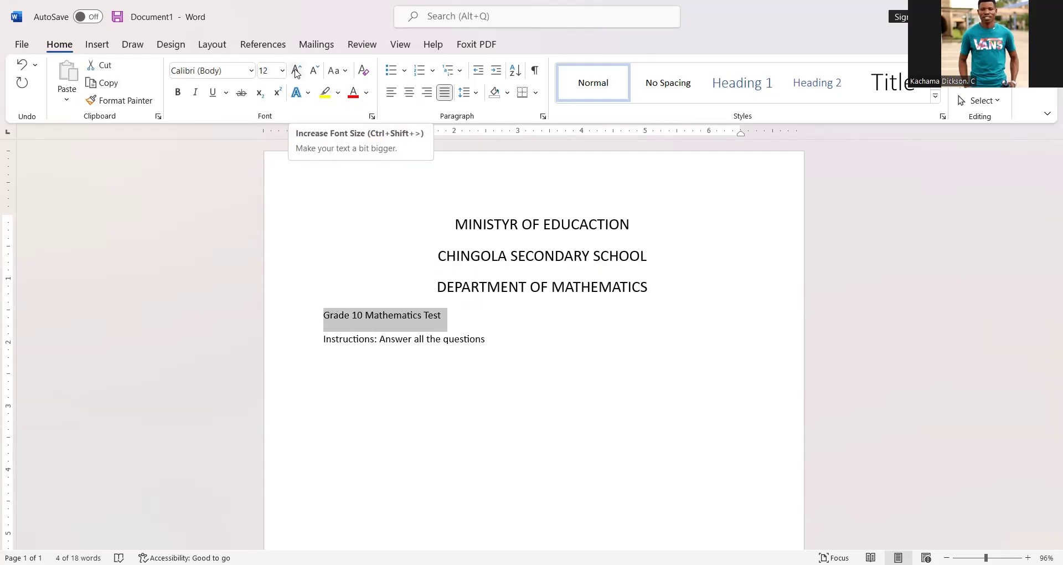
left_click(297, 71)
left_click(491, 342)
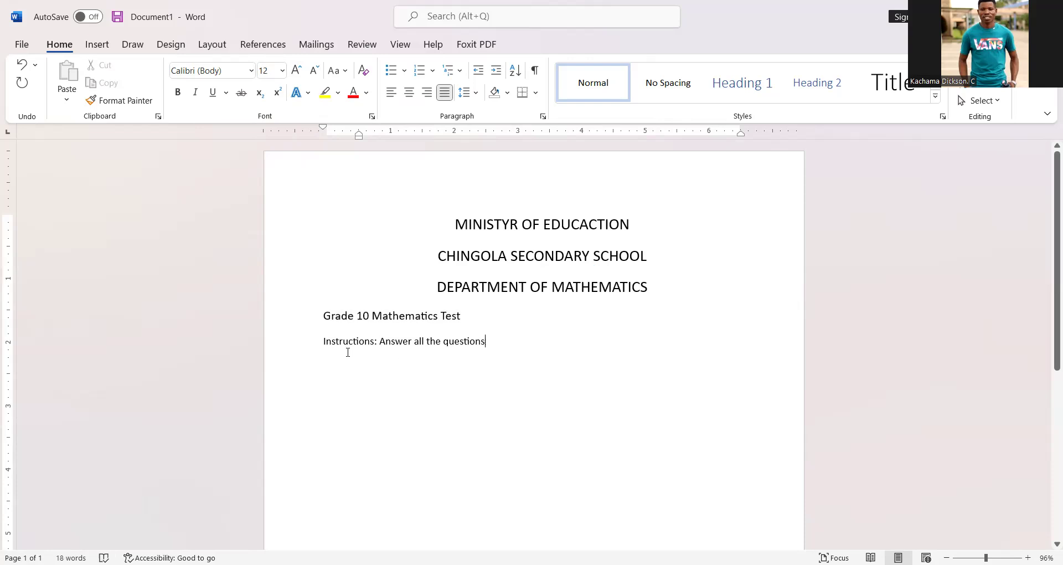
left_click_drag(323, 320, 471, 330)
key("ctrl+b")
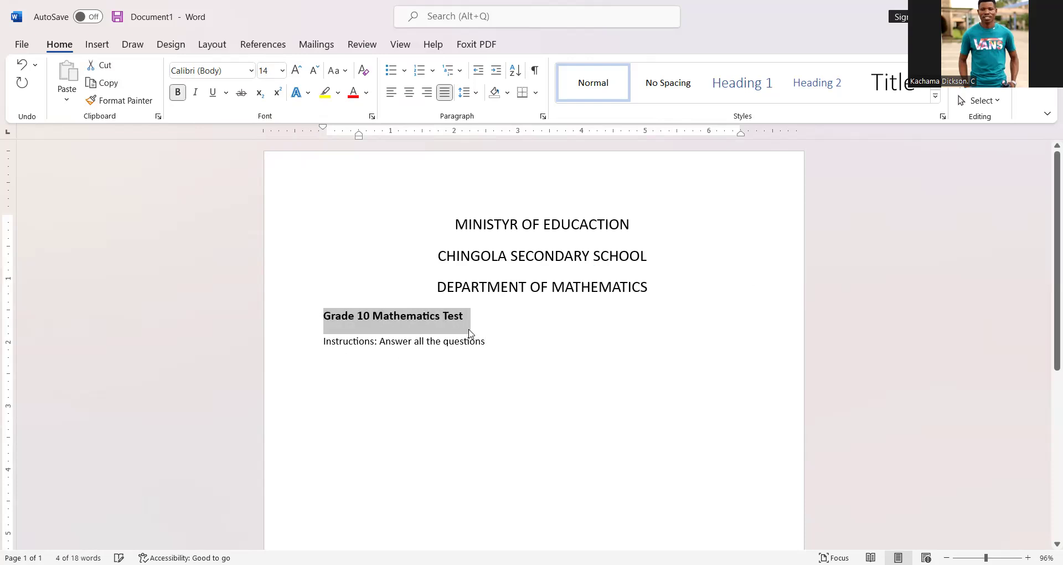
Step: Bold the word "Instructions:"
left_click_drag(322, 341, 379, 346)
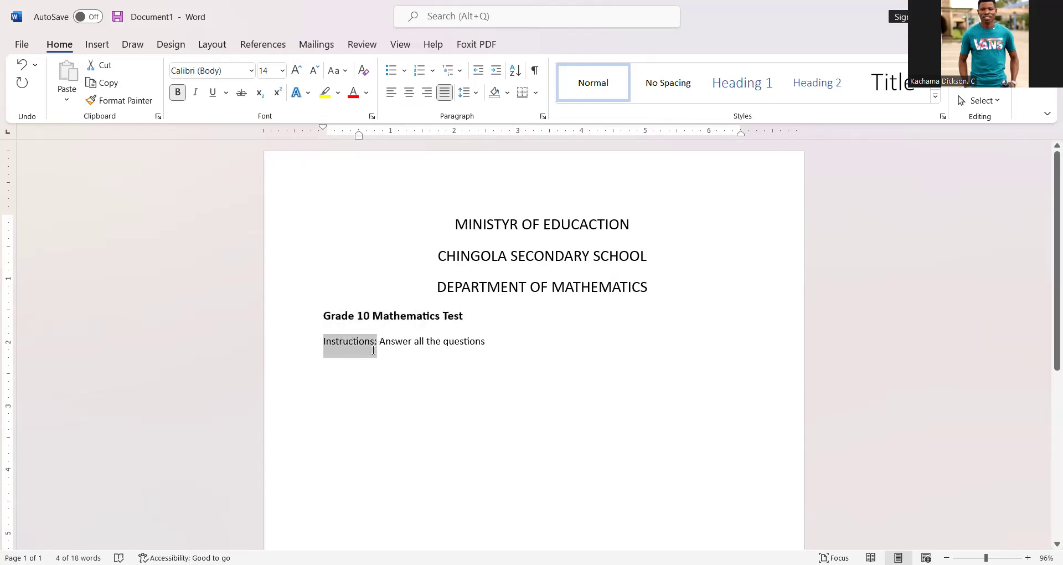
key("ctrl+b")
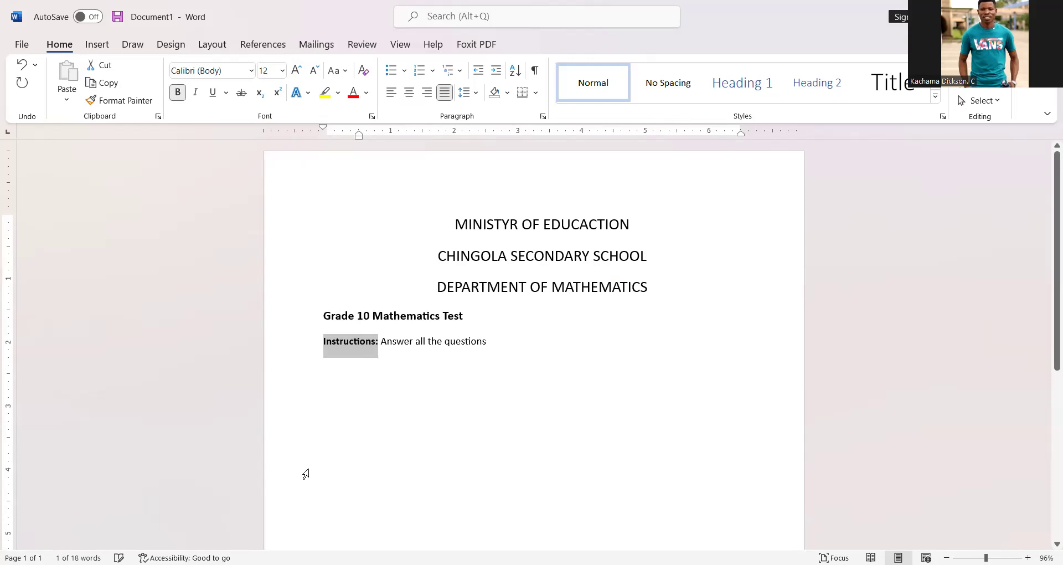
left_click(486, 371)
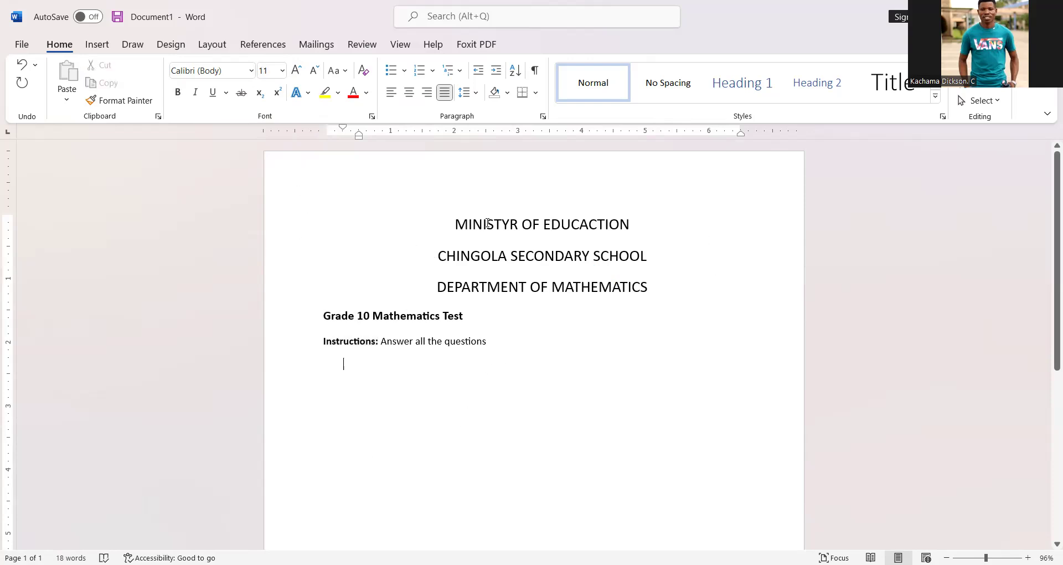
Step: Draw a rectangle about 6.8 in wide over the three heading lines
left_click(100, 47)
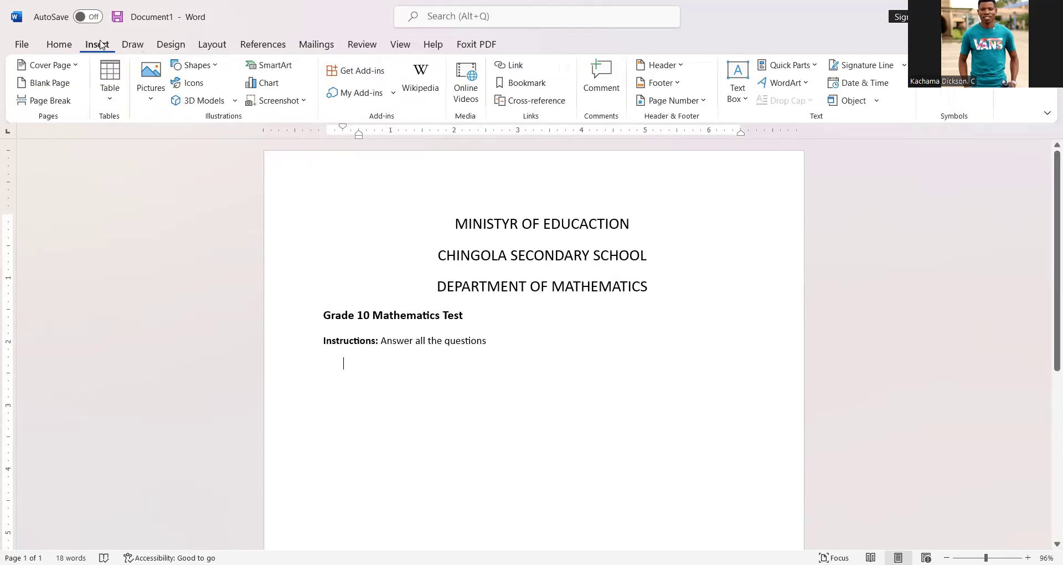
left_click(220, 67)
left_click(216, 100)
left_click_drag(320, 194, 752, 304)
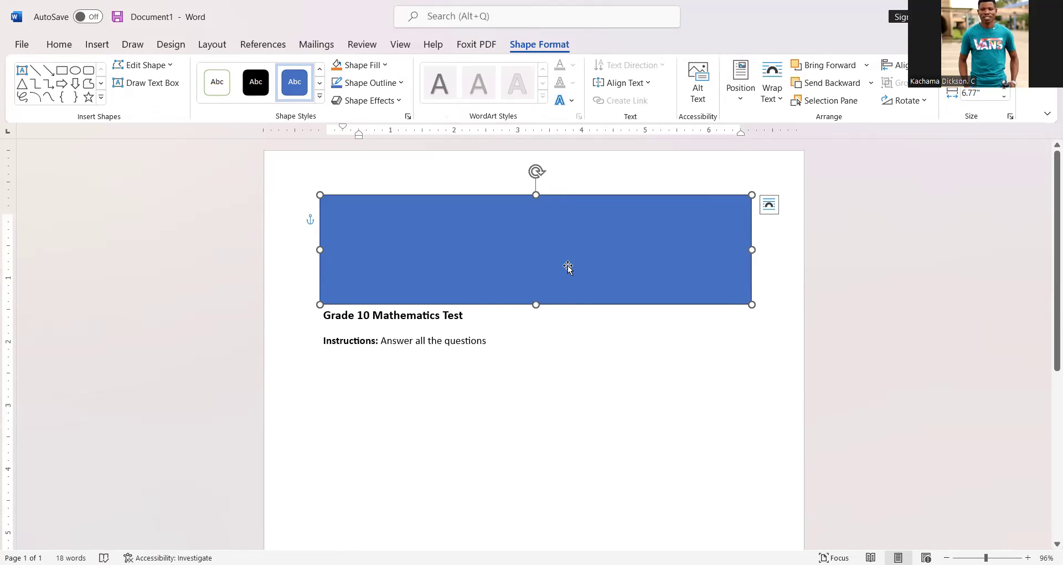
Step: Apply the white outlined shape style to the rectangle and fill it with a white marble texture
left_click(320, 69)
left_click(212, 84)
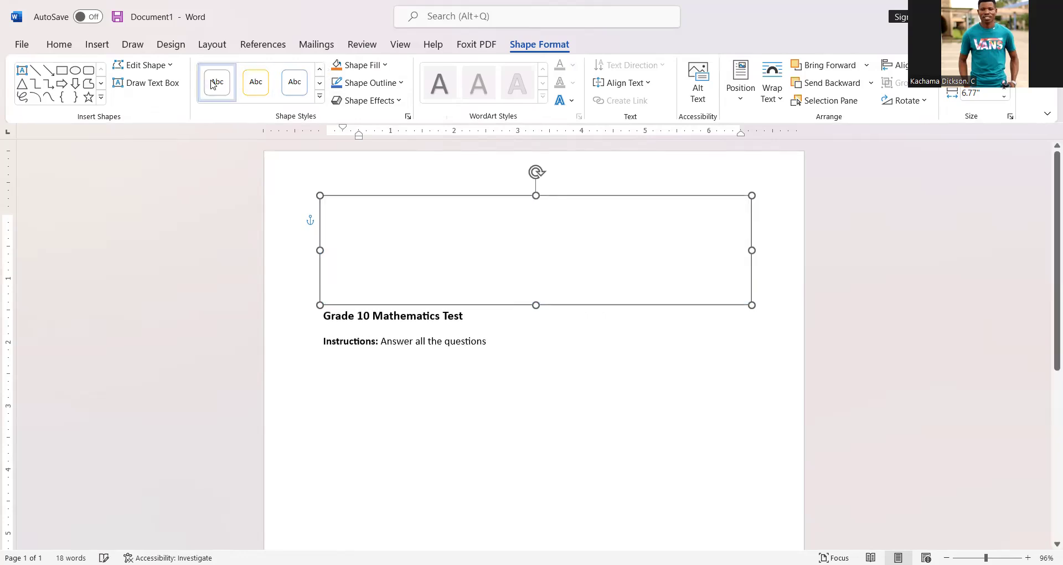
left_click(386, 68)
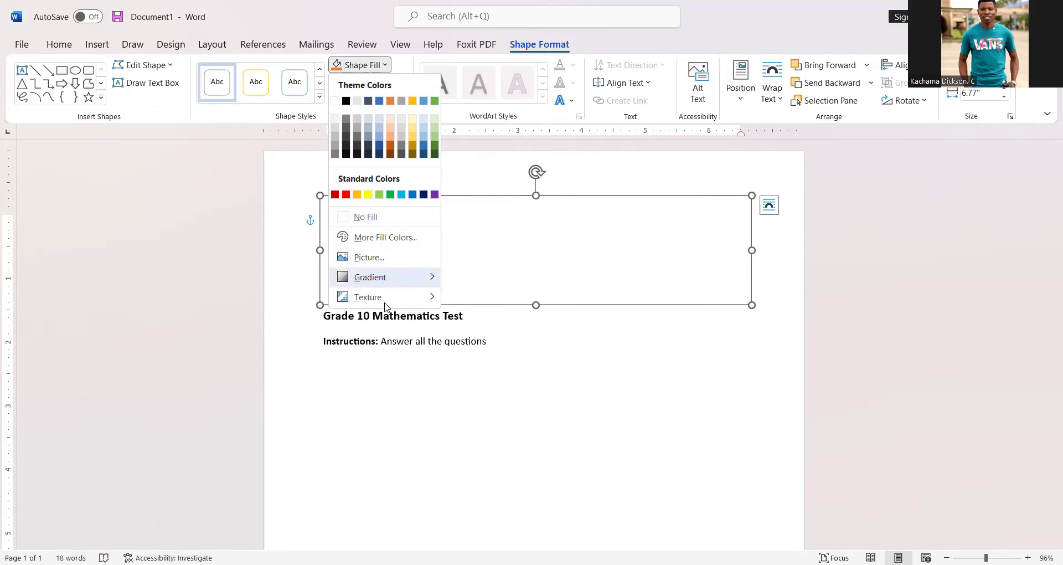
mouse_move(388, 297)
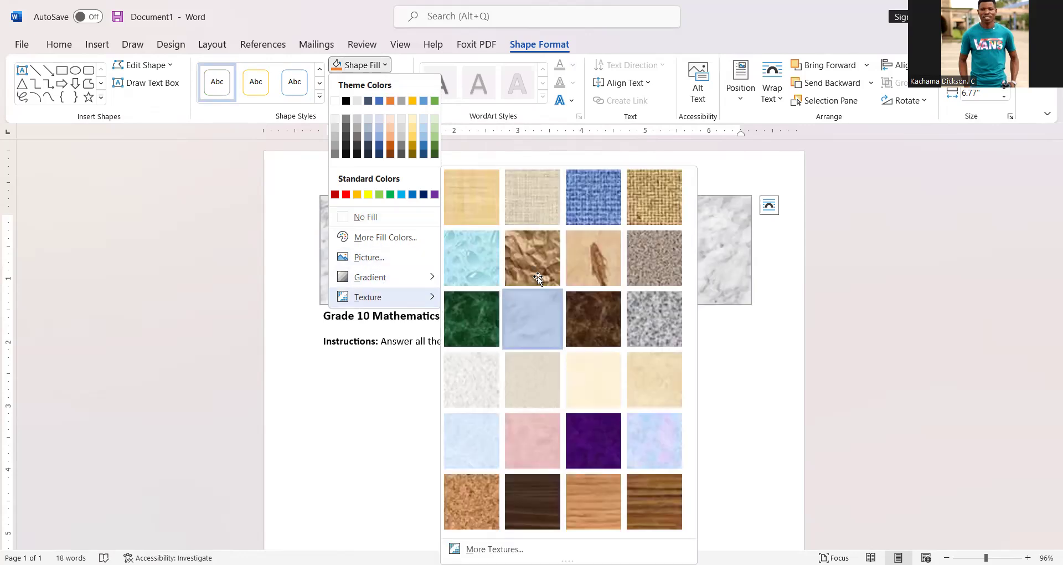
left_click(517, 331)
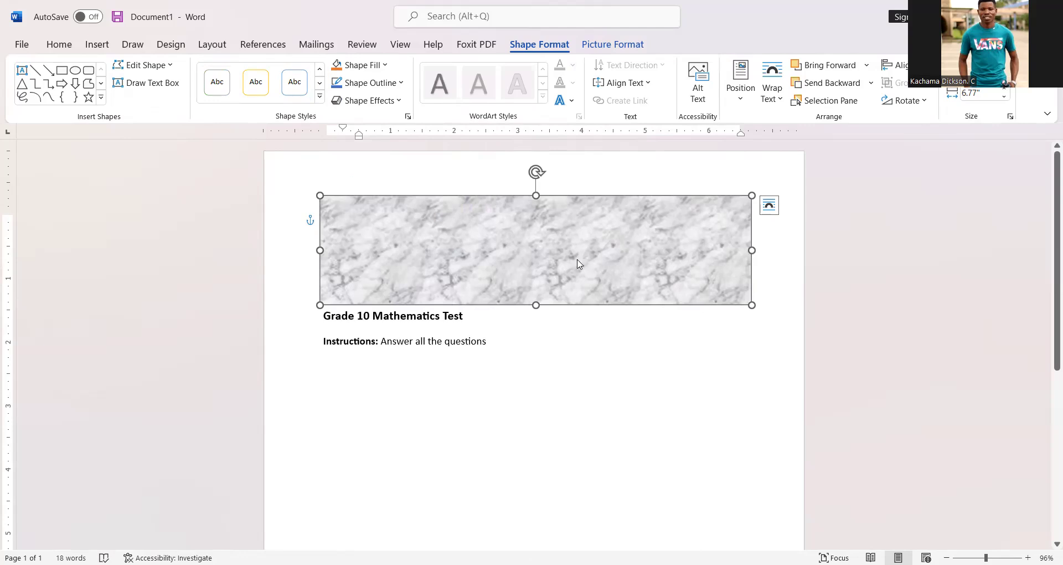
Step: Send the rectangle behind the text so the three heading lines show on it
right_click(577, 265)
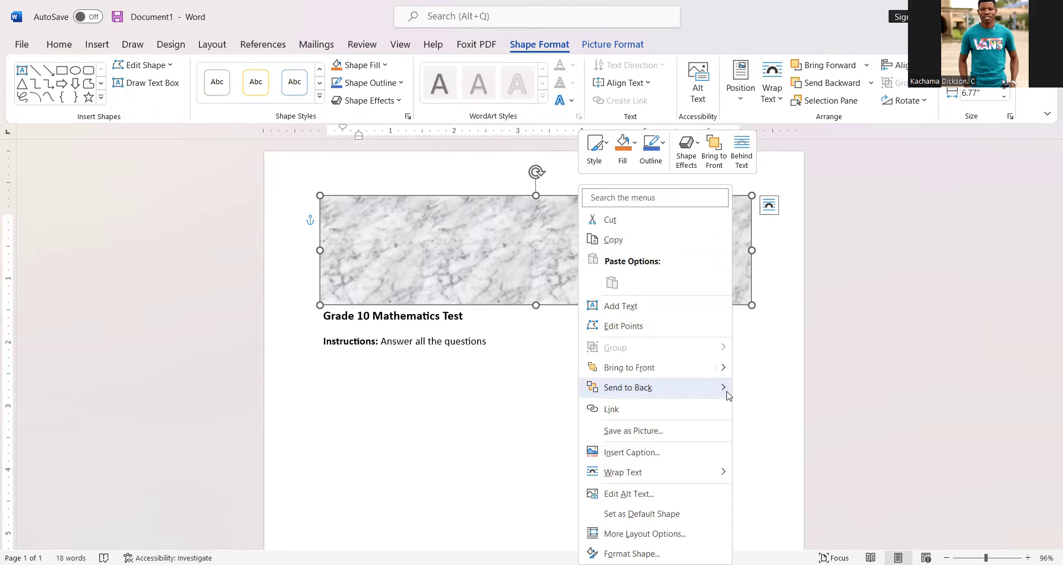
mouse_move(726, 389)
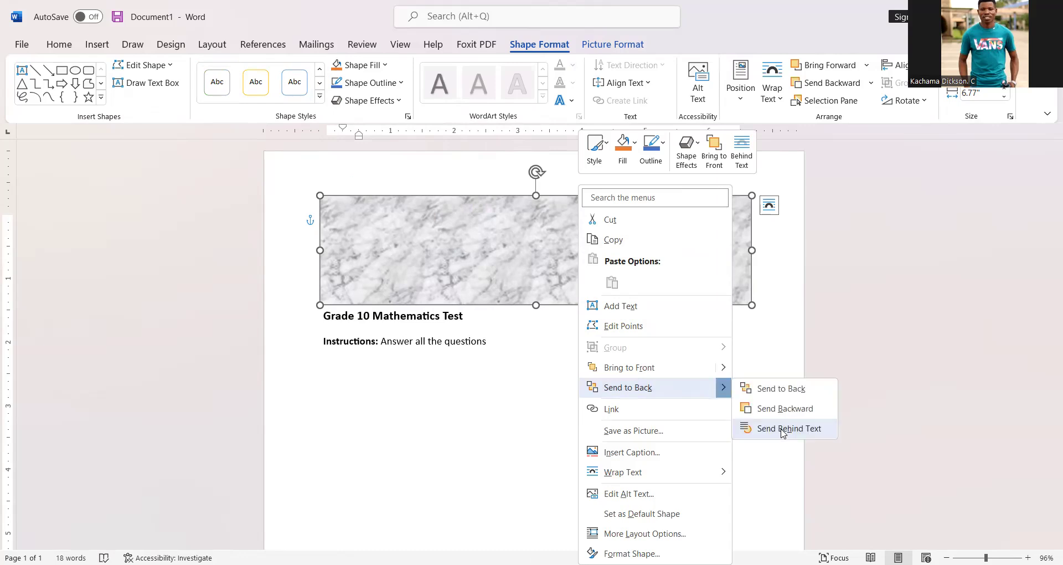
left_click(783, 429)
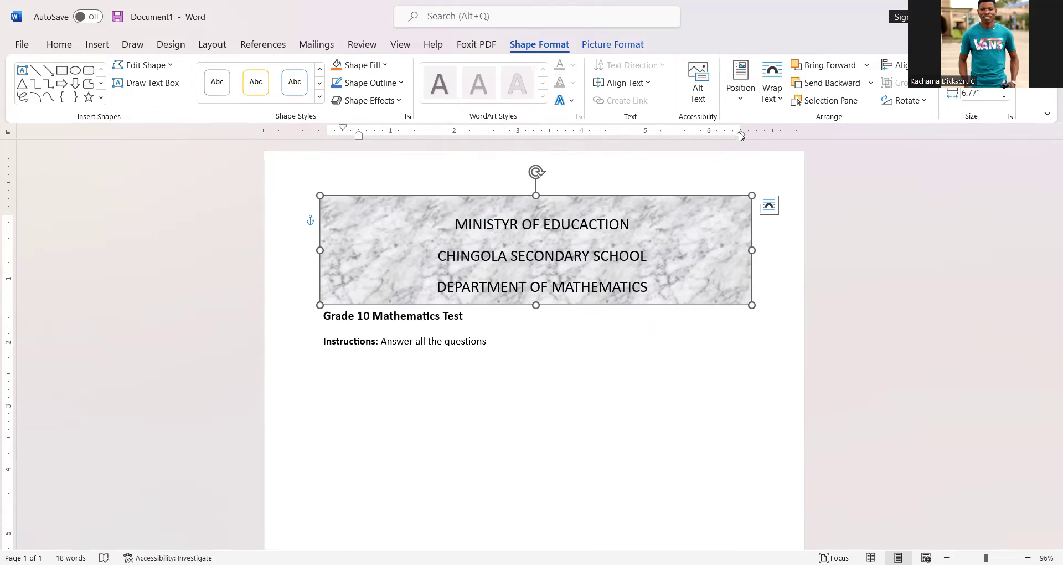
Step: Narrow the rectangle to about 6.6 in wide to fit the heading lines
left_click_drag(326, 132, 327, 132)
left_click_drag(320, 249, 325, 249)
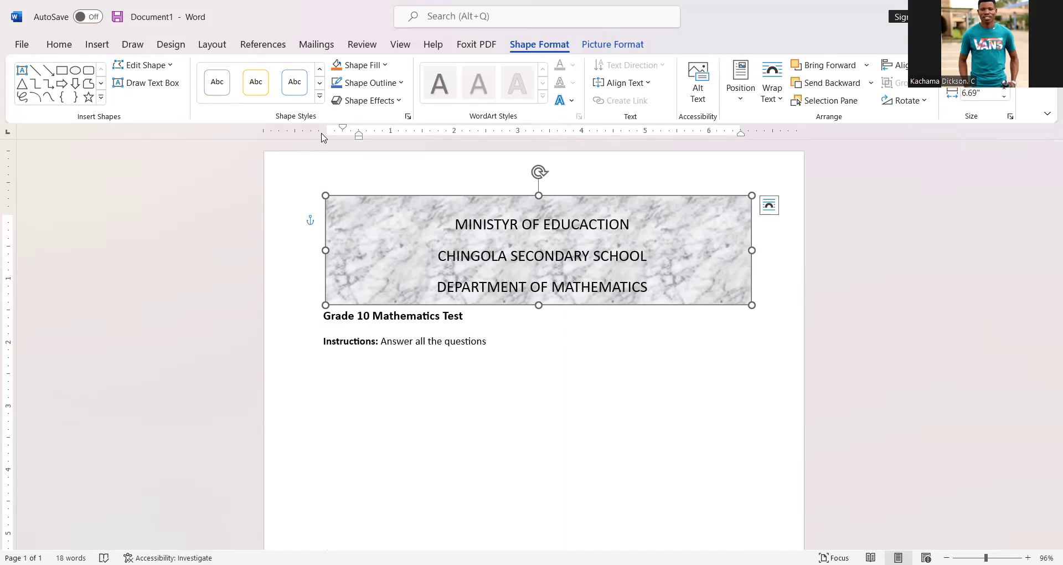
left_click_drag(326, 131, 325, 135)
left_click_drag(740, 130, 740, 130)
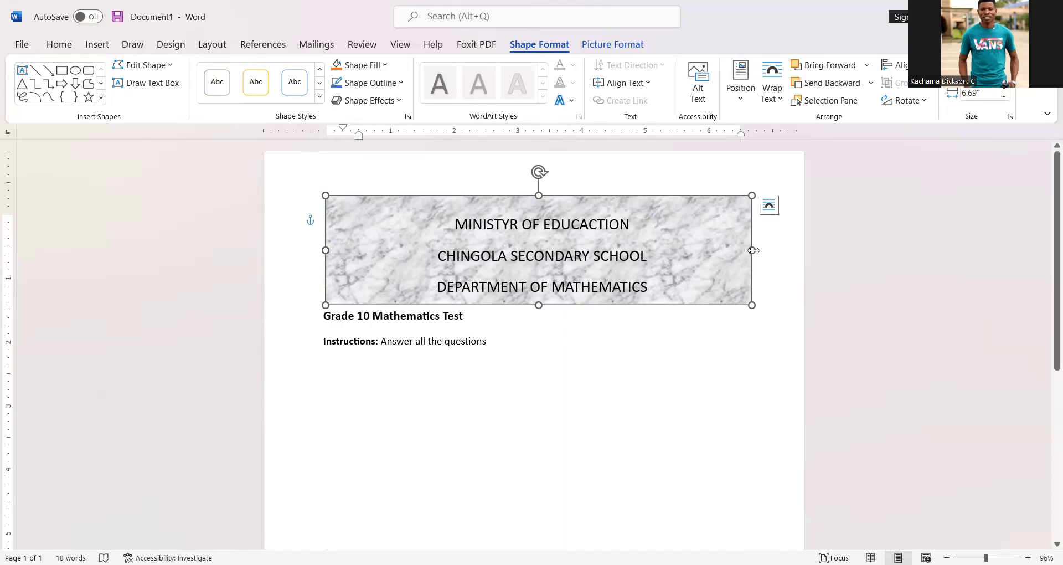
left_click_drag(745, 249, 746, 250)
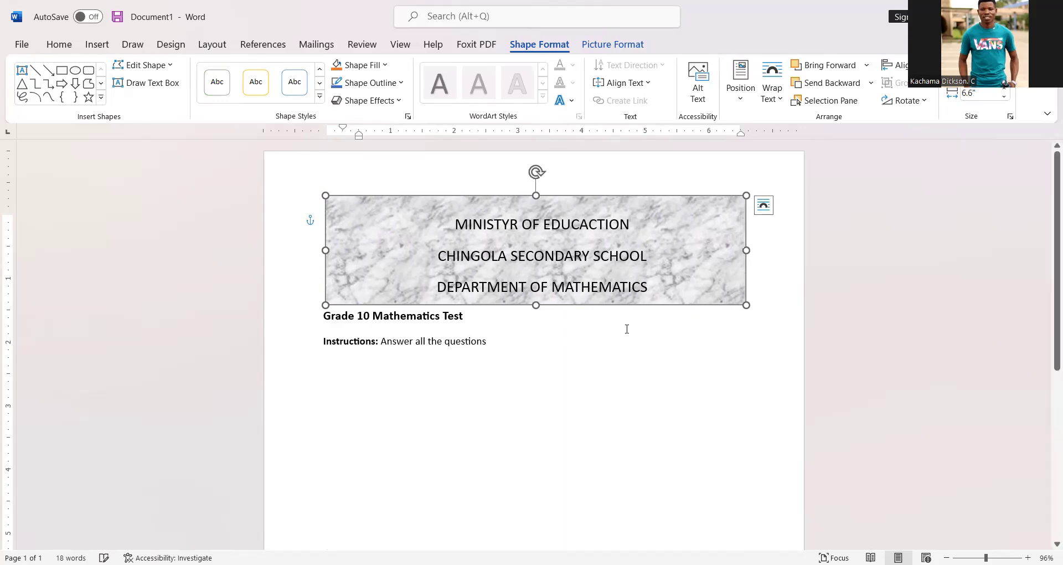
Step: Start a bold numbered list below the instructions line with item 1
left_click(557, 339)
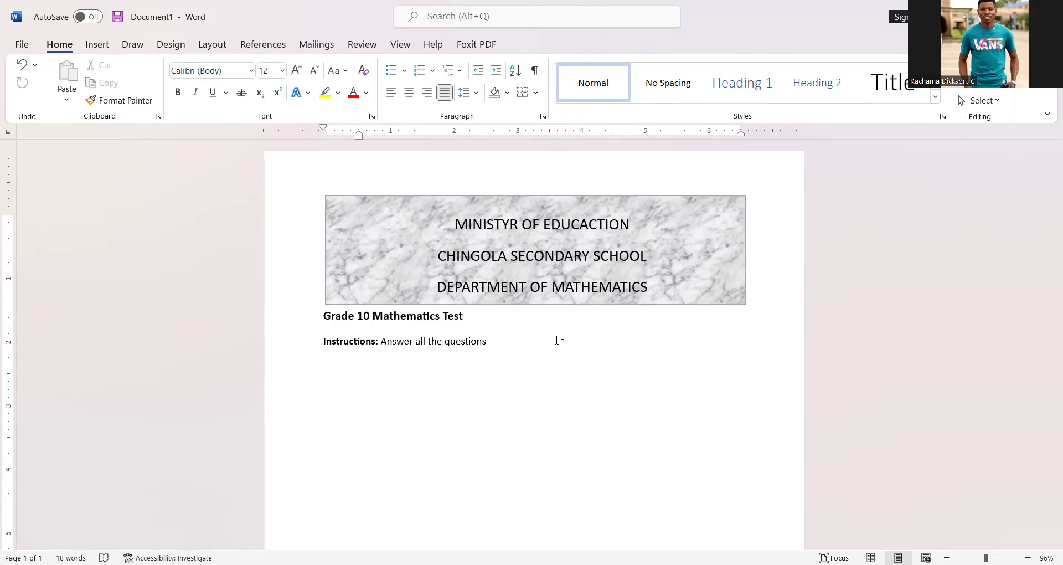
key("Return")
key("ctrl+b")
type("1.")
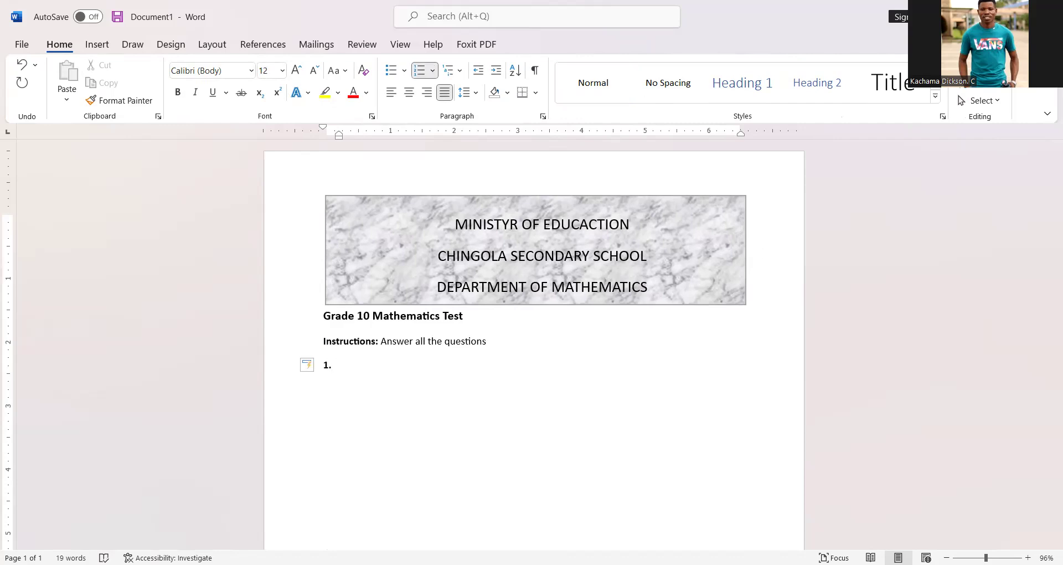
left_click_drag(325, 130, 328, 129)
Step: Enter "Simplify the following expressions" as question 1 and start a new list item
type("Simplify the follwoing")
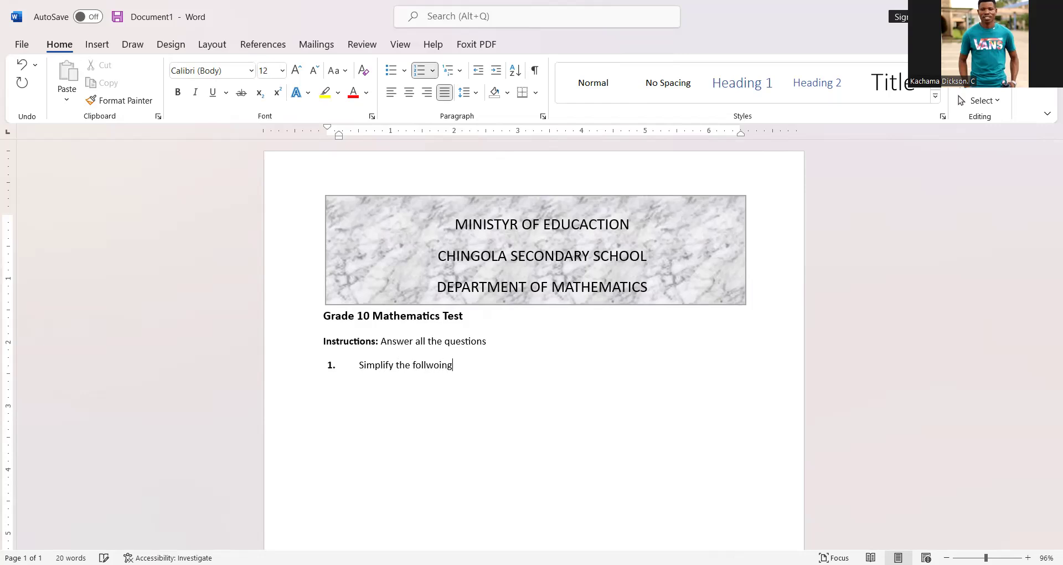
key("BackSpace")
key("BackSpace")
key("BackSpace")
key("BackSpace")
key("BackSpace")
type("owing expressions")
key("Return")
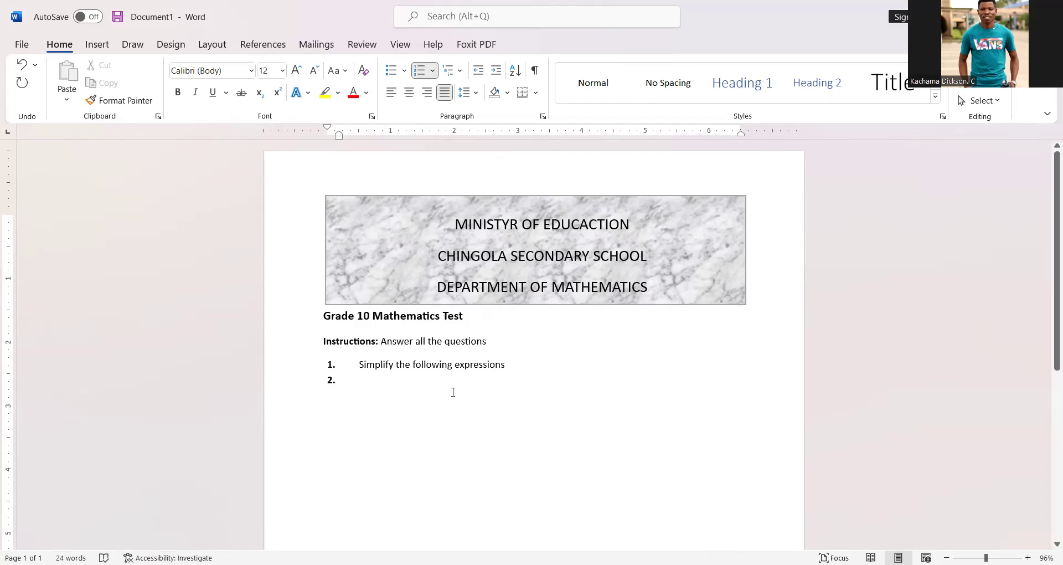
Step: Add an indented sub-line labelled "(a)" under question 1
key("Return")
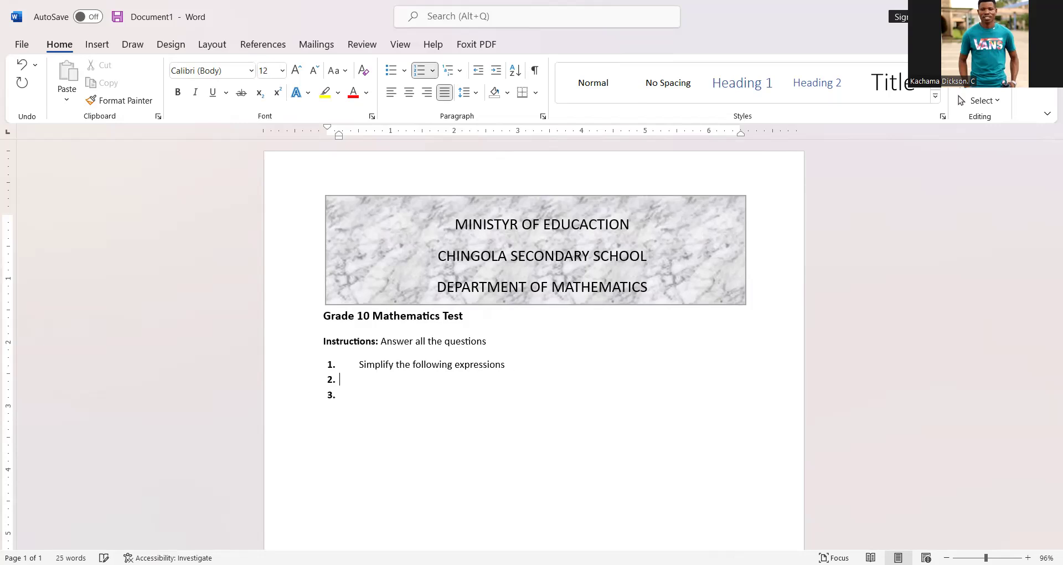
key("BackSpace")
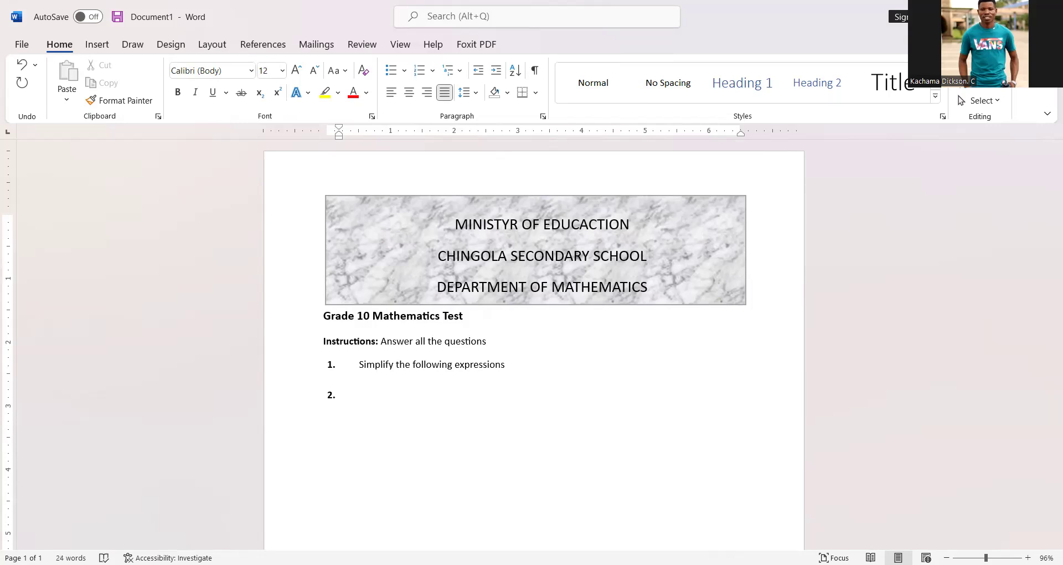
key("Tab")
type("(a)")
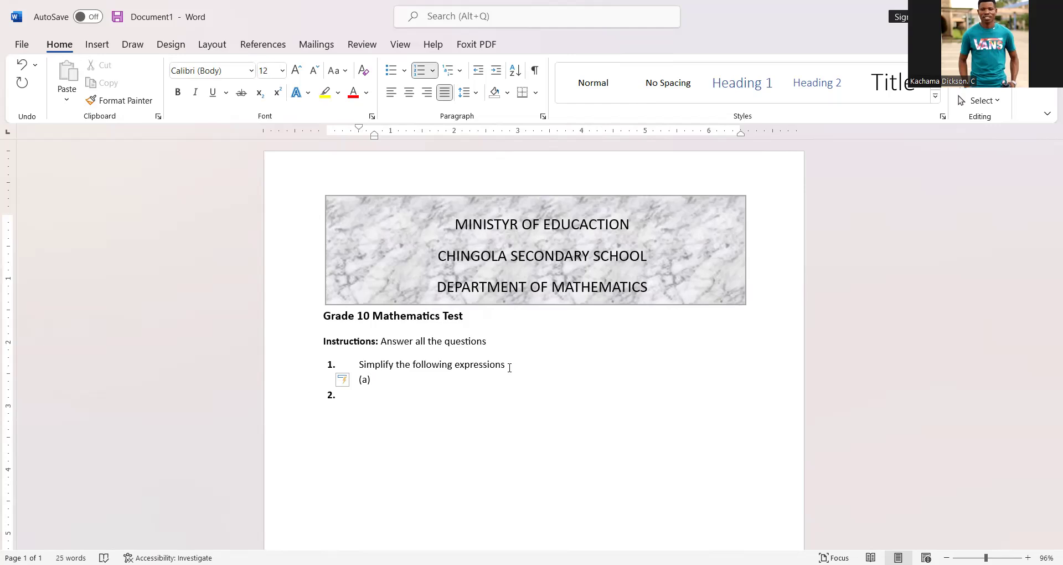
Step: Insert the equation 5x − 2y + 4x − 9y after "(a)"
key("alt+equal")
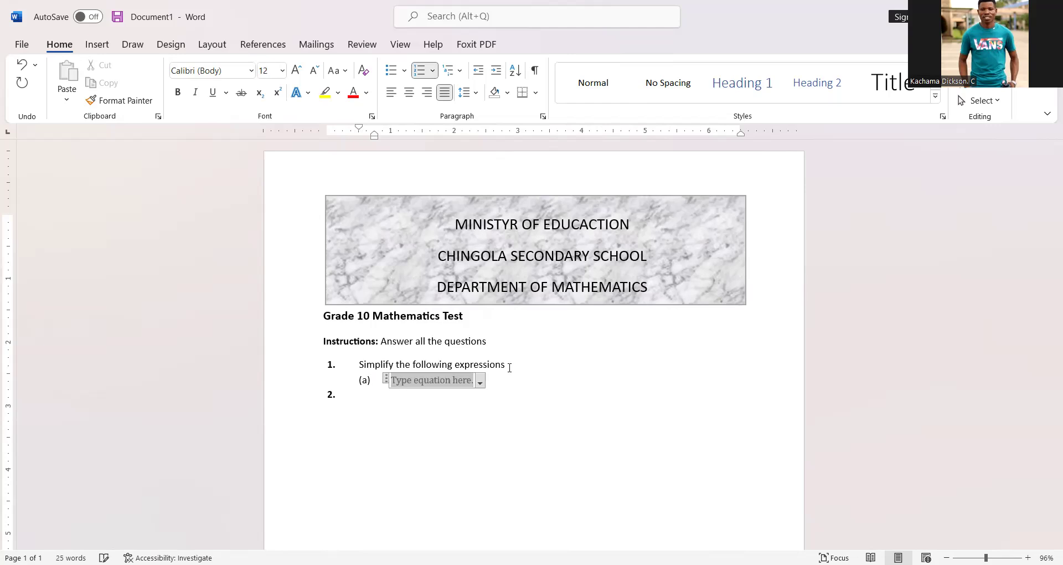
type("5")
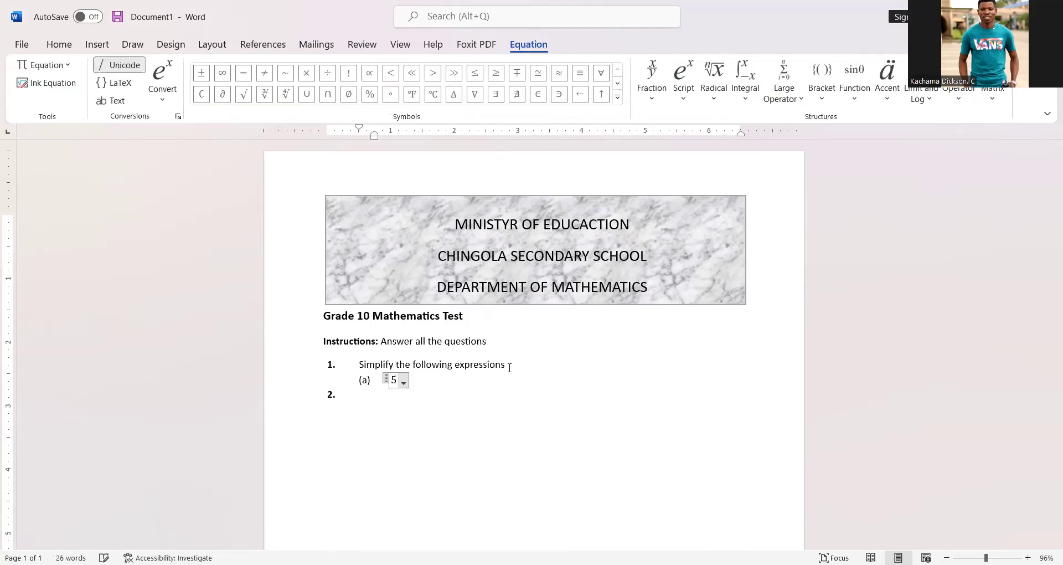
type("x-")
type("2y")
type("+")
type("4")
type("x-")
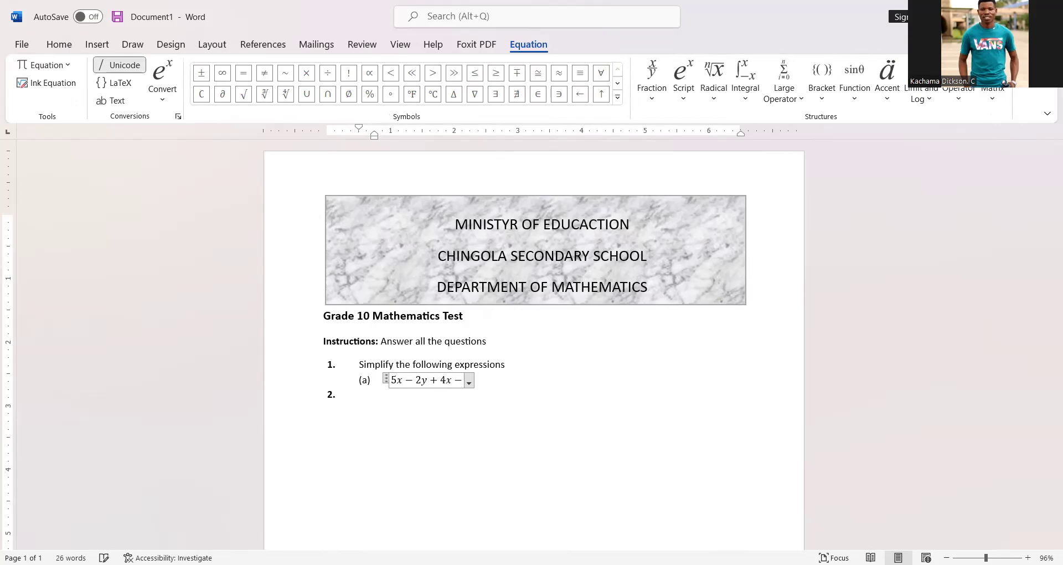
type("9y")
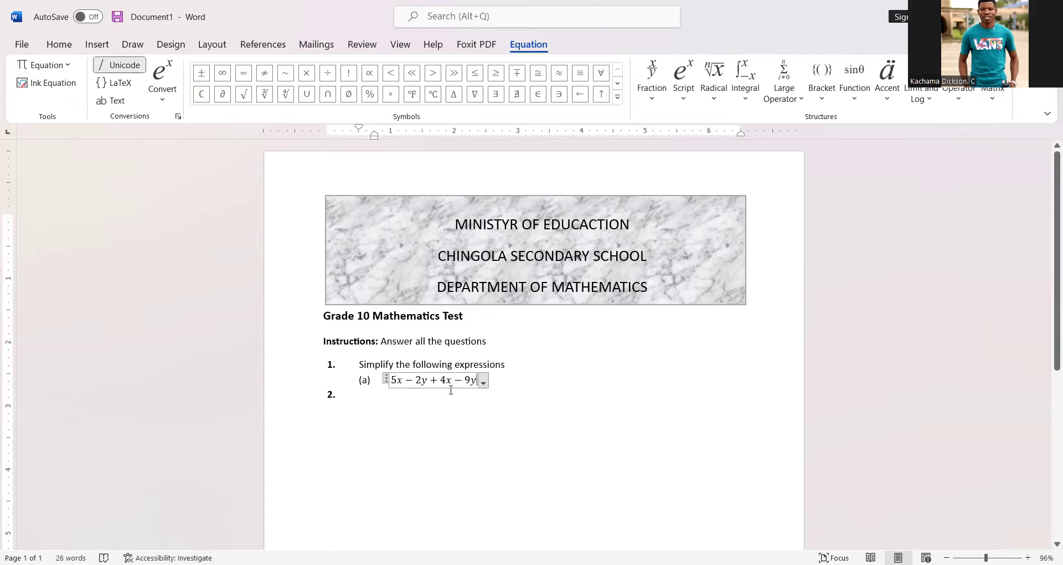
Step: Convert the equation to plain text mode and restore its minus and plus operators to math formatting
left_click_drag(394, 378, 474, 384)
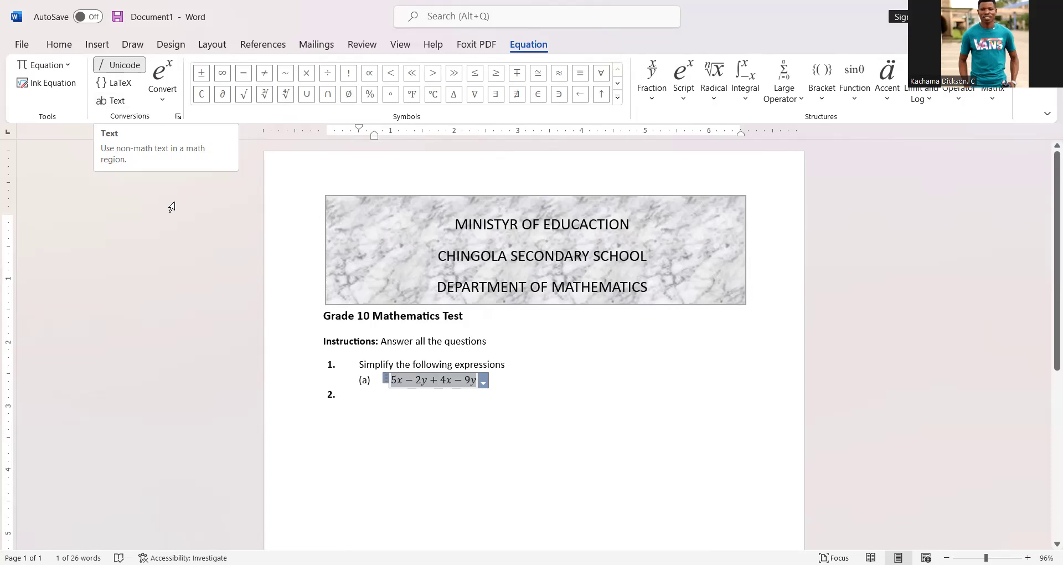
left_click(119, 101)
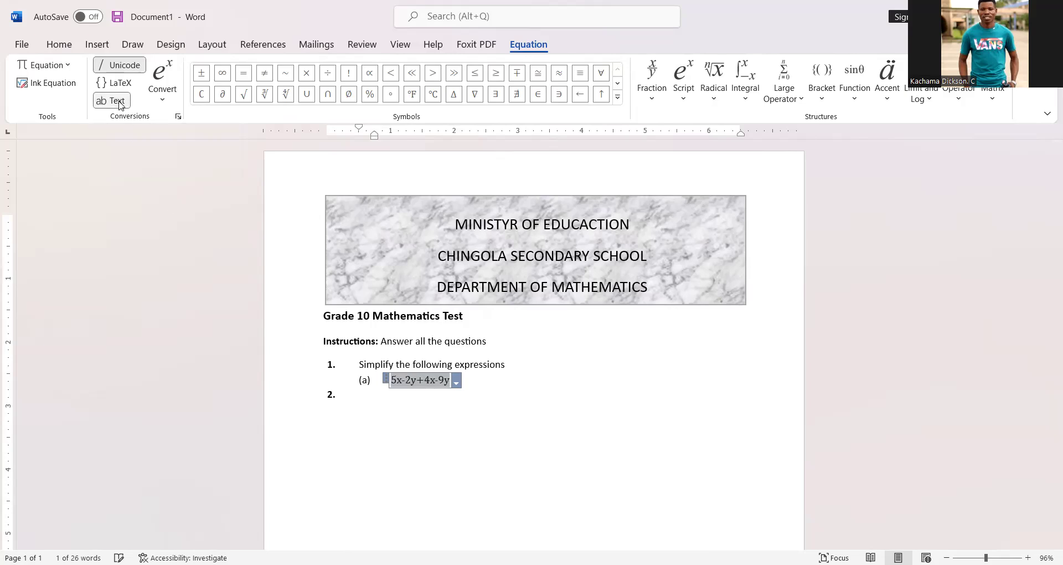
left_click(400, 381)
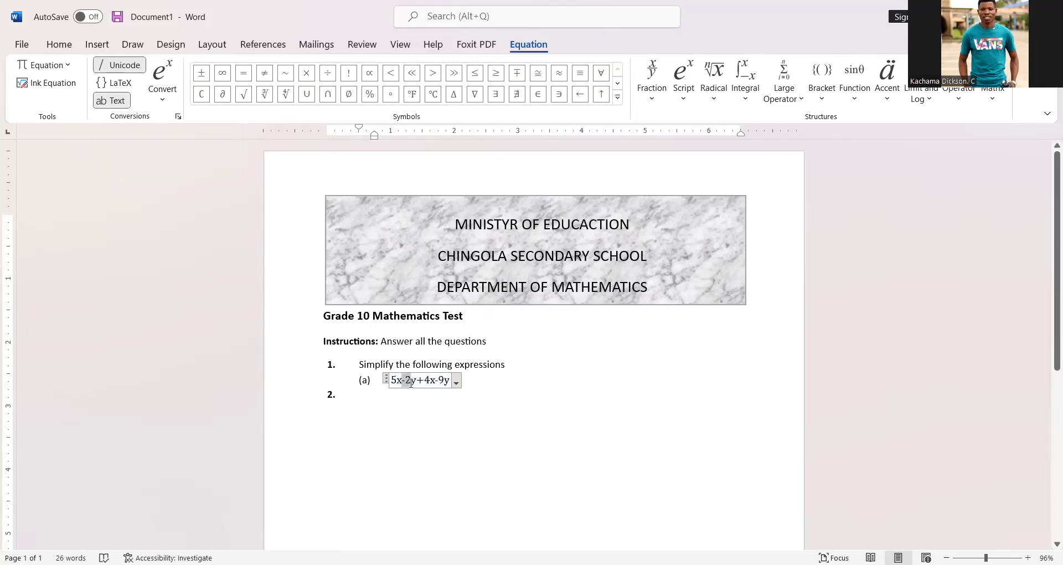
left_click_drag(408, 379, 403, 380)
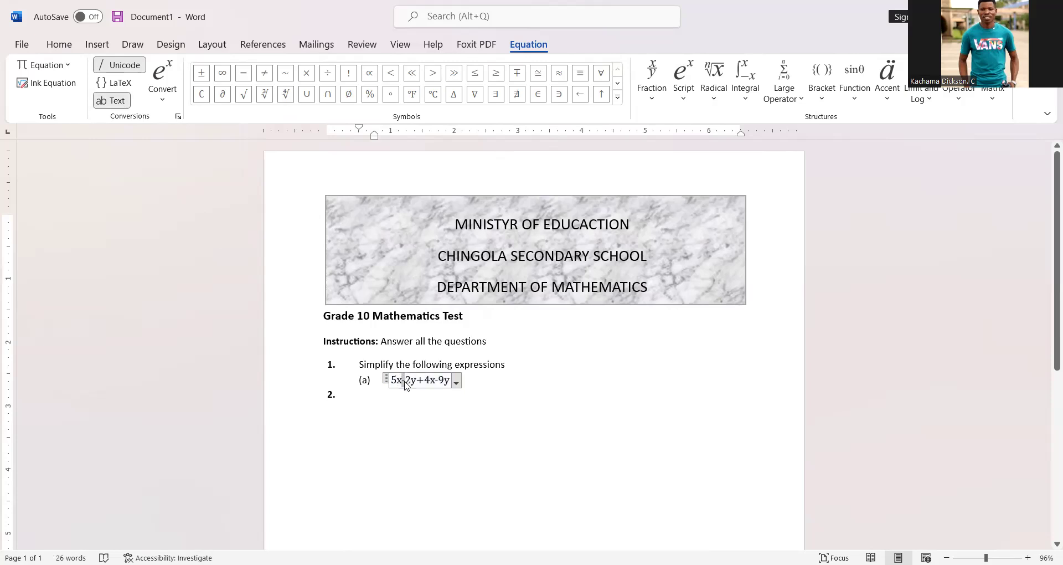
left_click(114, 100)
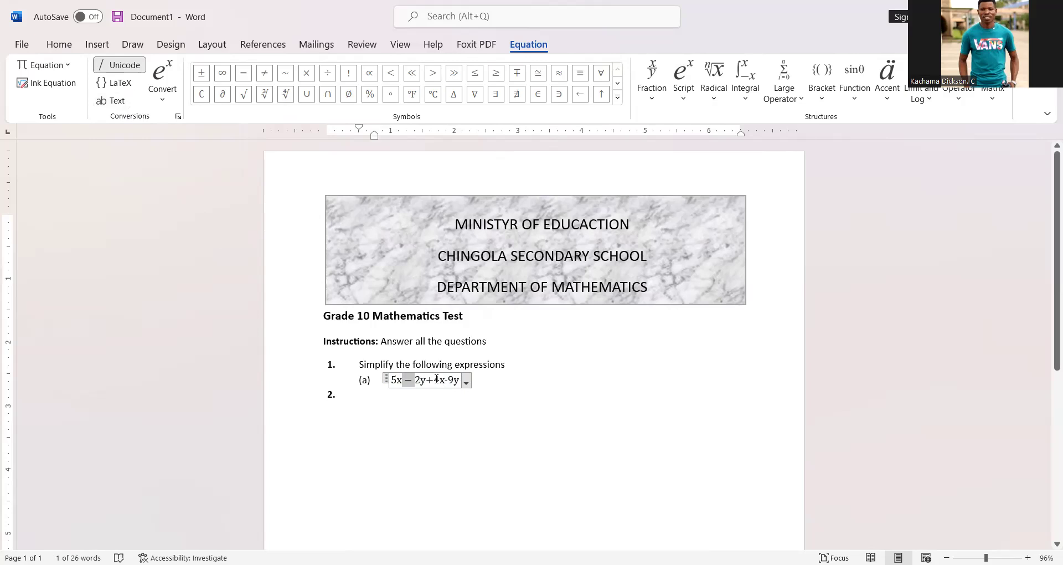
left_click_drag(428, 380, 434, 380)
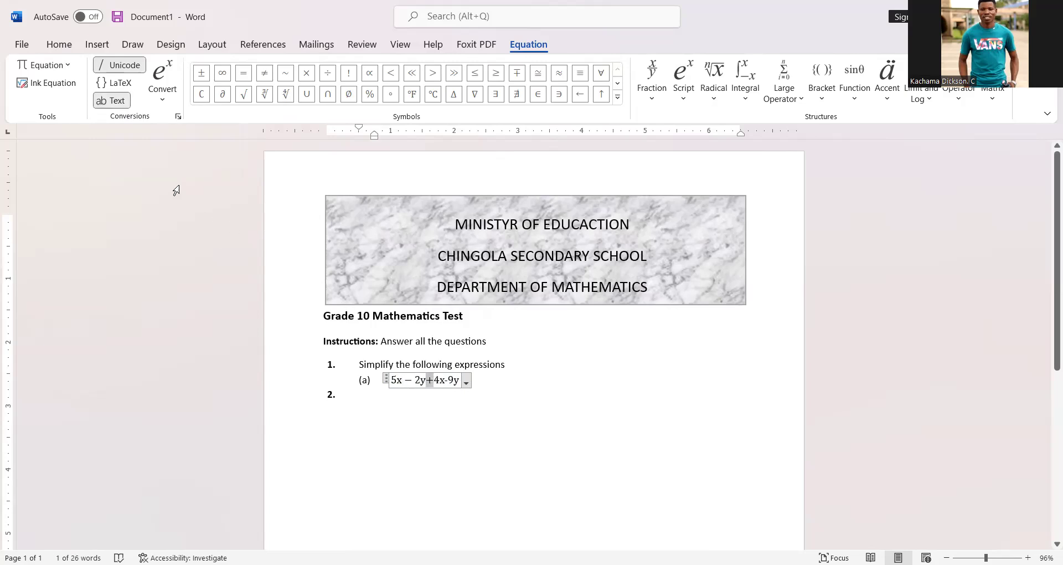
left_click(118, 103)
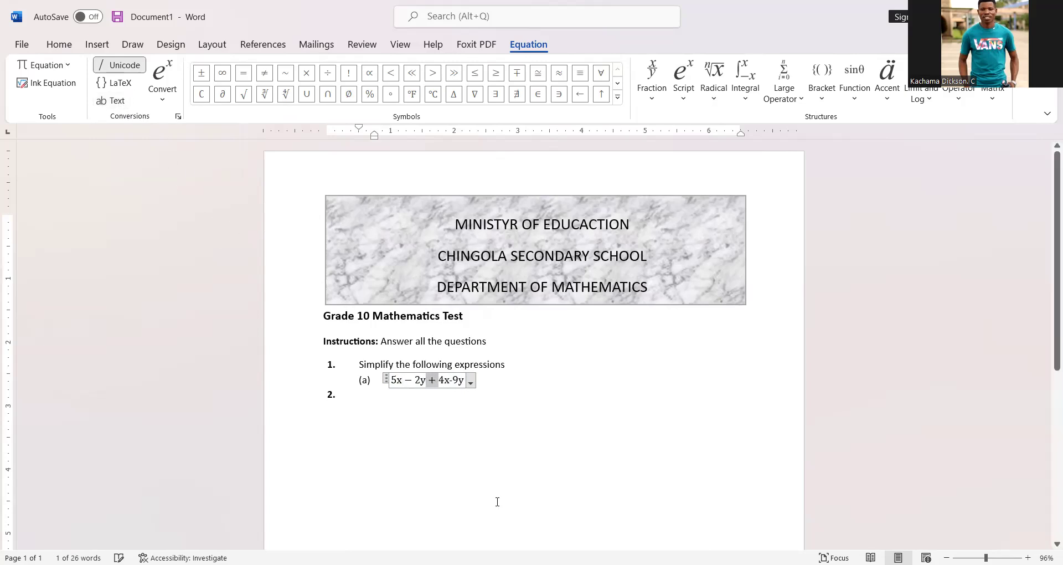
left_click(400, 382)
left_click_drag(399, 382, 403, 382)
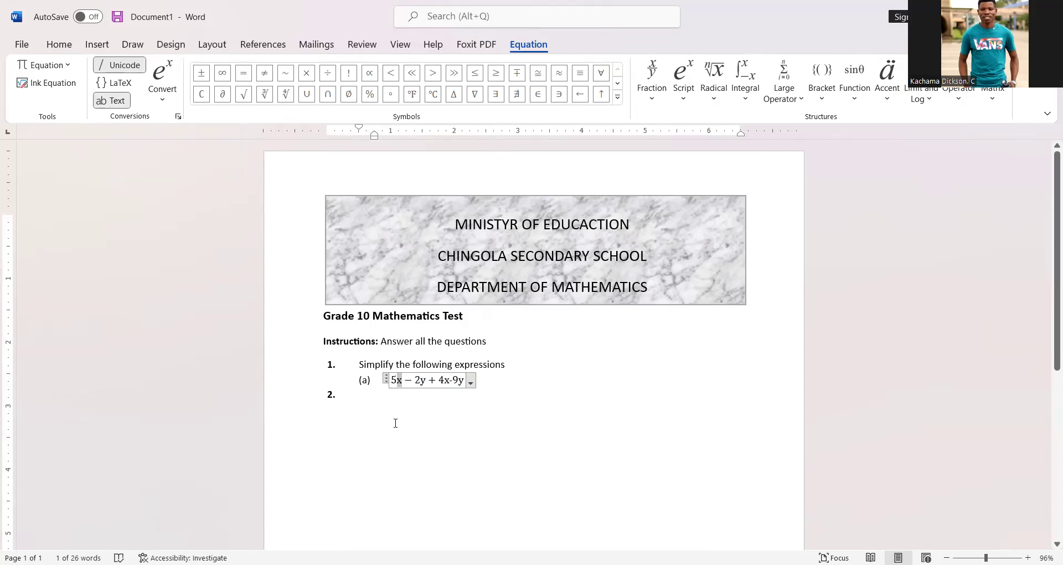
Step: Italicize the terms and variables of the equation 5x − 2y + 4x − 9y
key("ctrl+i")
left_click_drag(420, 381, 426, 382)
key("ctrl+i")
left_click_drag(443, 381, 450, 382)
key("ctrl+i")
double_click(463, 382)
left_click(463, 382)
key("ctrl+i")
left_click_drag(439, 382, 455, 383)
left_click(457, 382)
left_click_drag(454, 382, 450, 383)
left_click(108, 101)
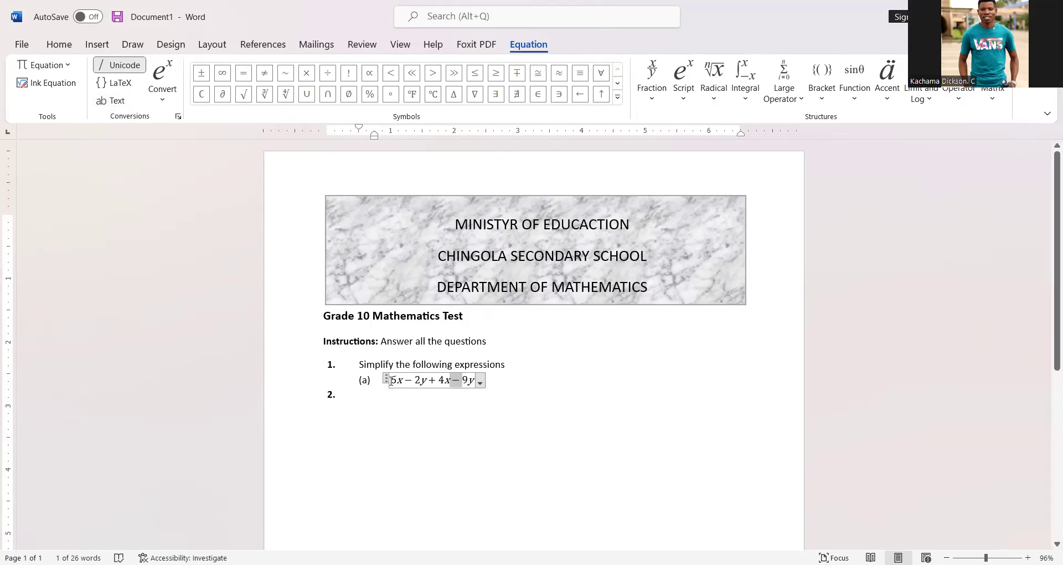
Step: Set the equation's font to Times New Roman
left_click_drag(401, 378, 387, 380)
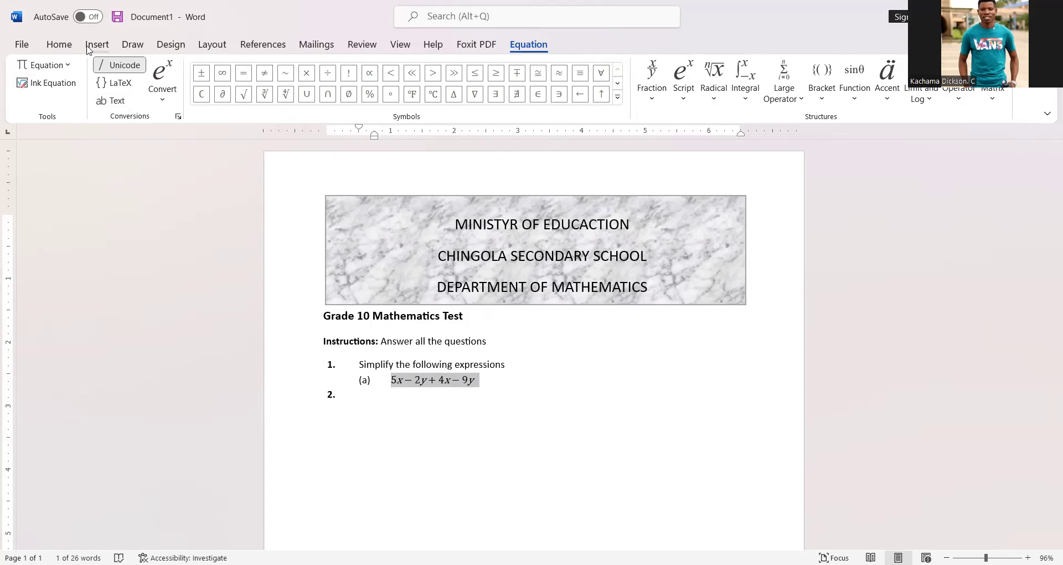
left_click(59, 45)
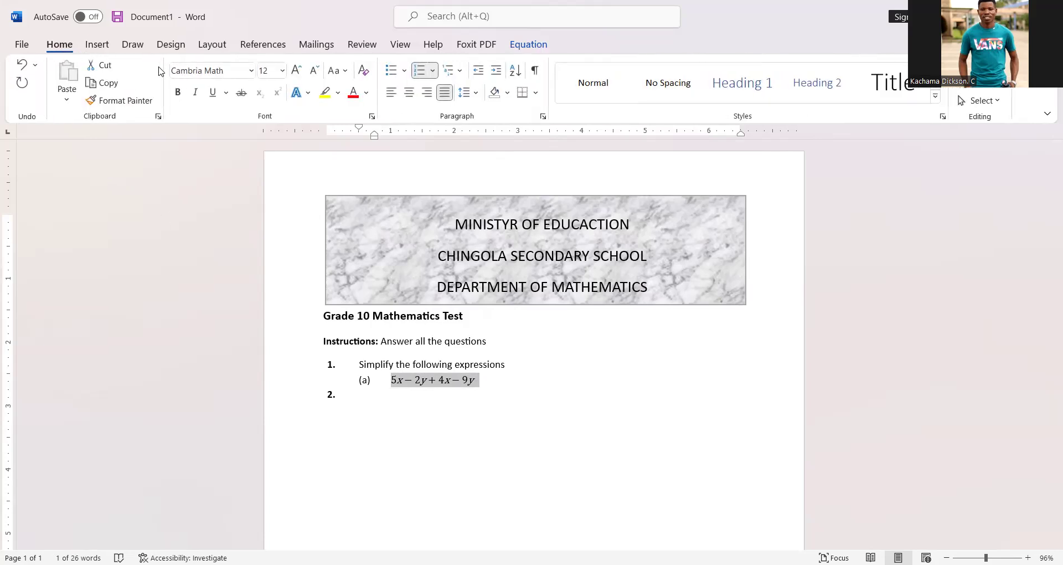
left_click(251, 70)
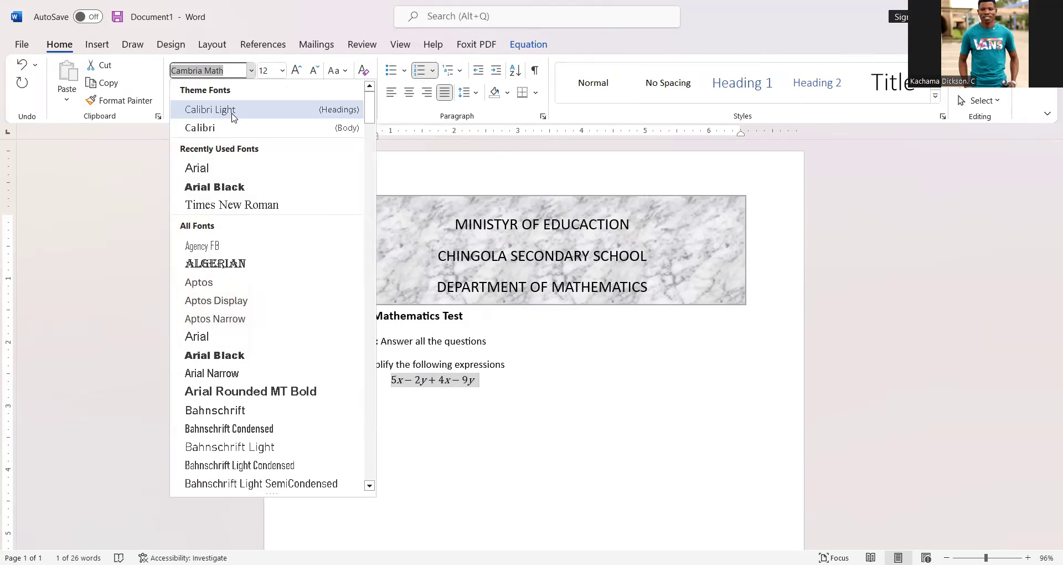
left_click(243, 205)
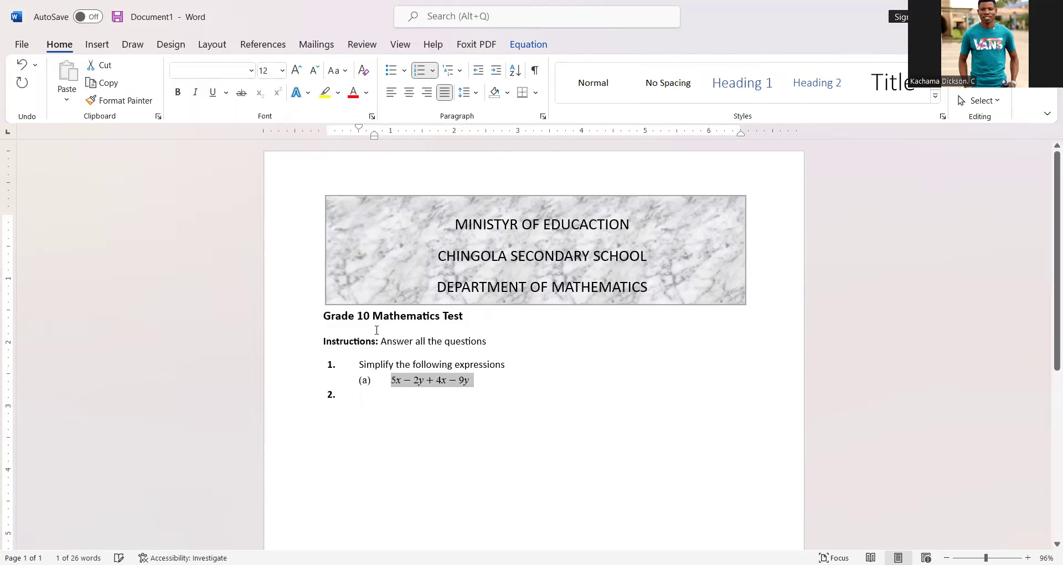
left_click(507, 379)
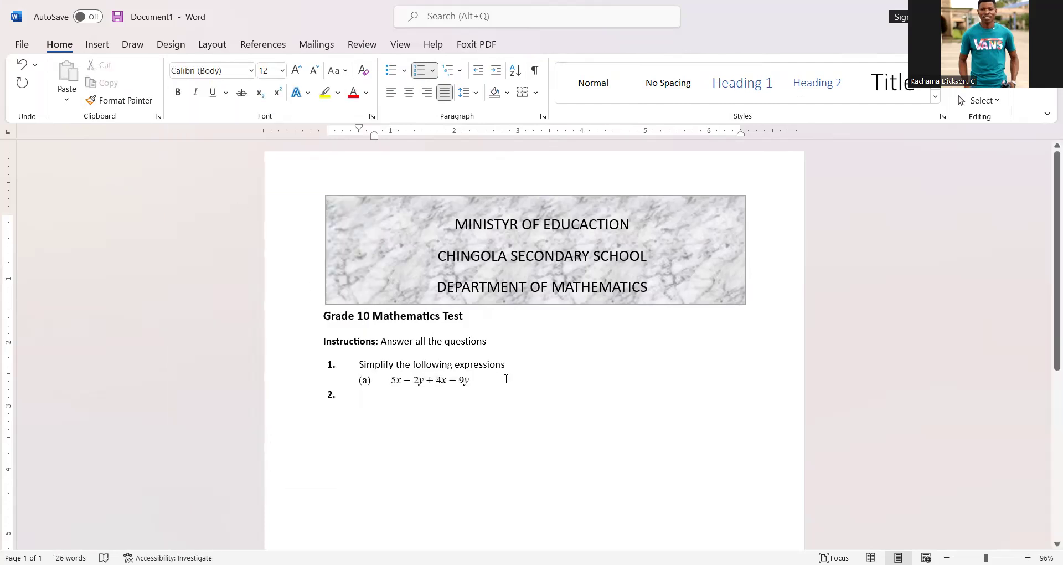
Step: Add a "(b)" line below (a) and insert the equation 3(x − 6) − 4(2x − y) after it
key("Return")
type("(b)")
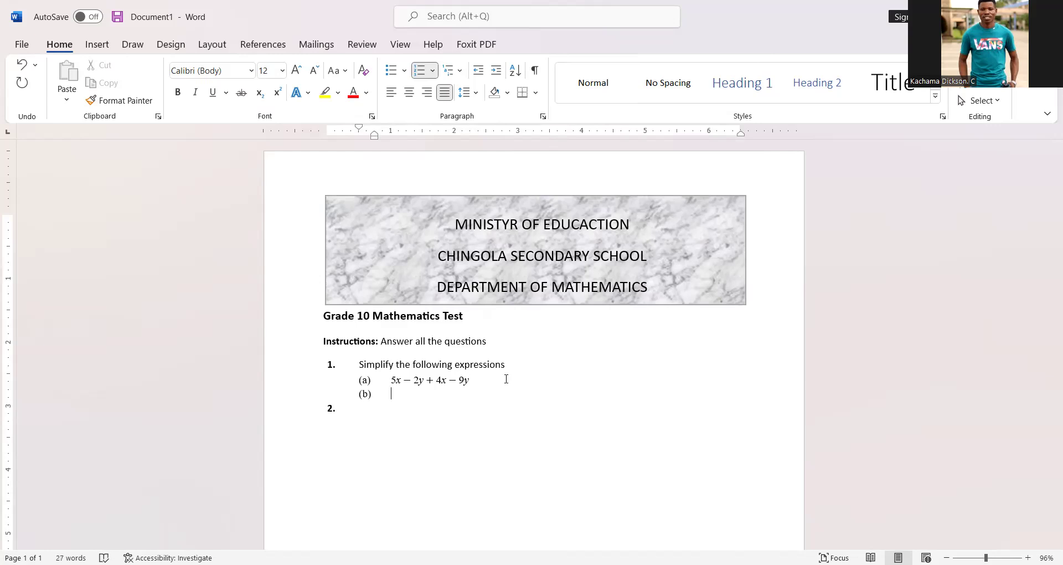
key("alt+equal")
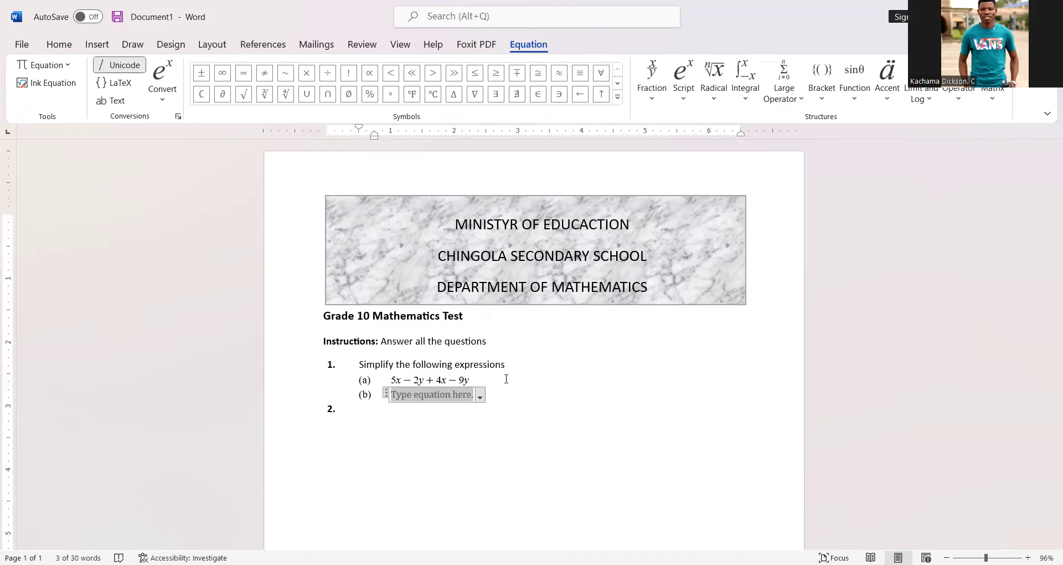
type("3")
type("(")
type("x-")
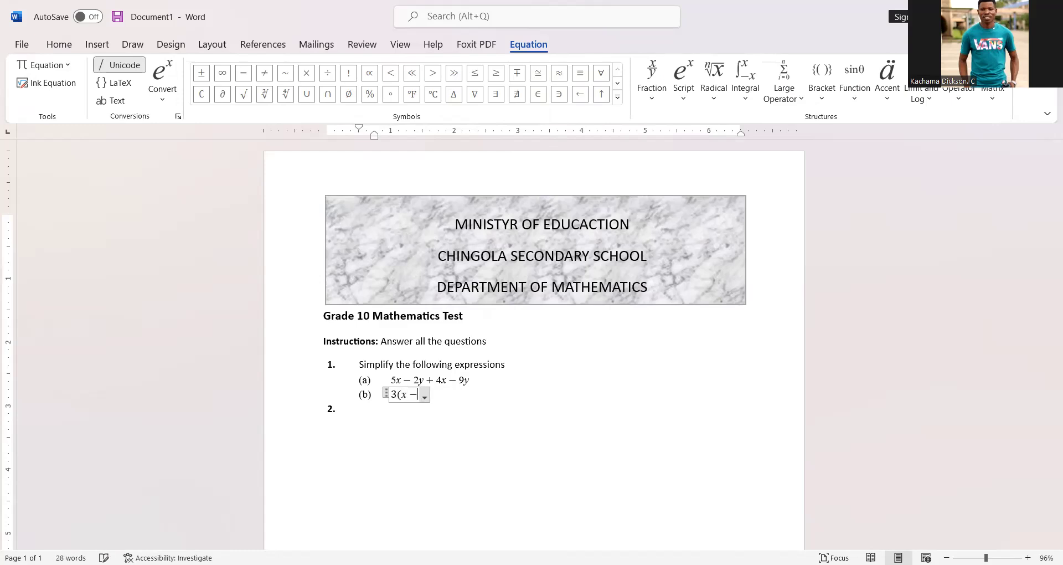
type("6")
type(")-4")
type("(")
type("2")
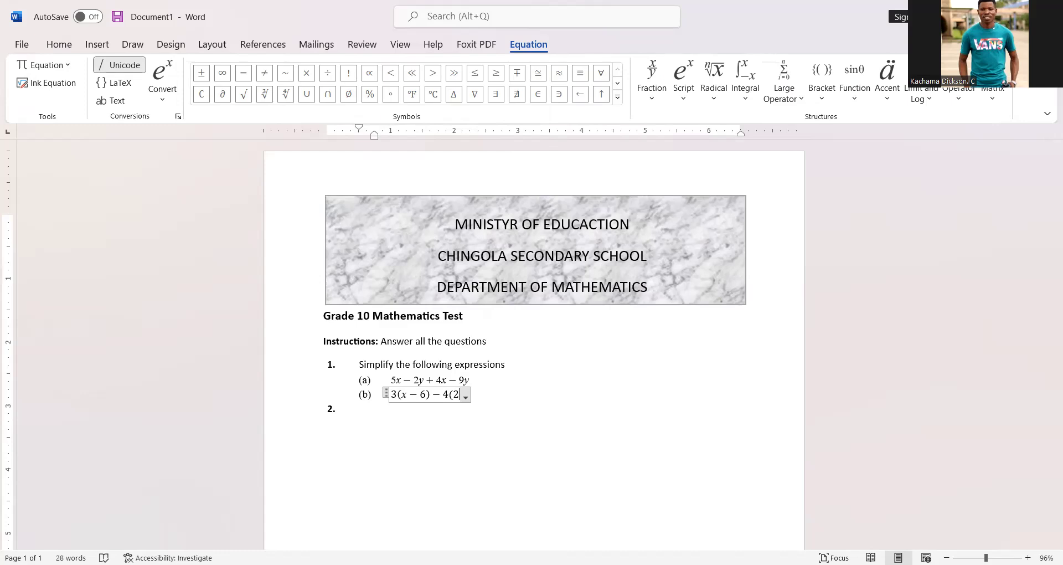
type("x-")
type("y")
type(")")
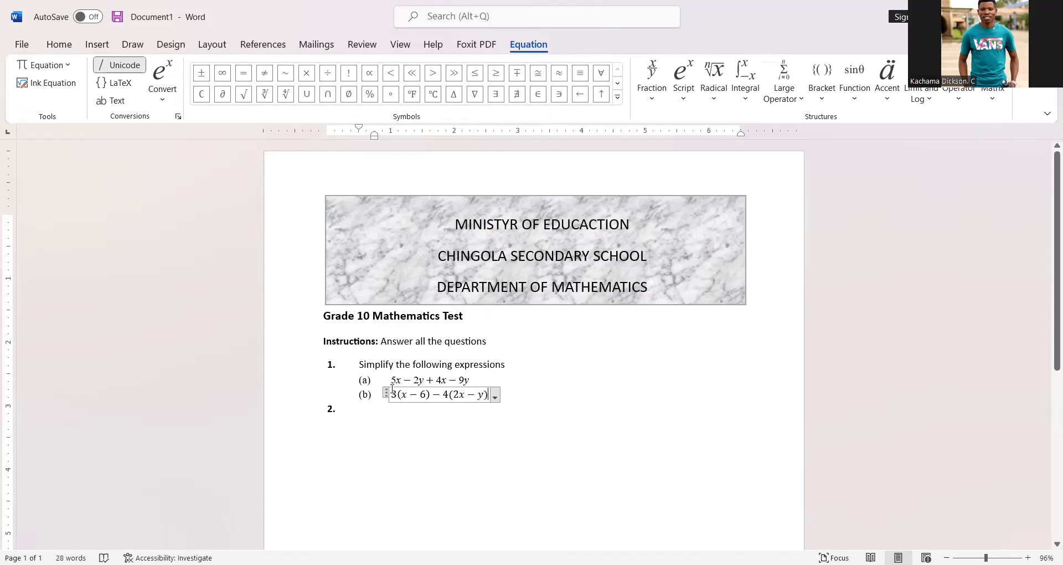
Step: Convert the (b) equation to plain text mode and restore its minus operators to math formatting
left_click_drag(391, 394, 490, 396)
left_click(126, 101)
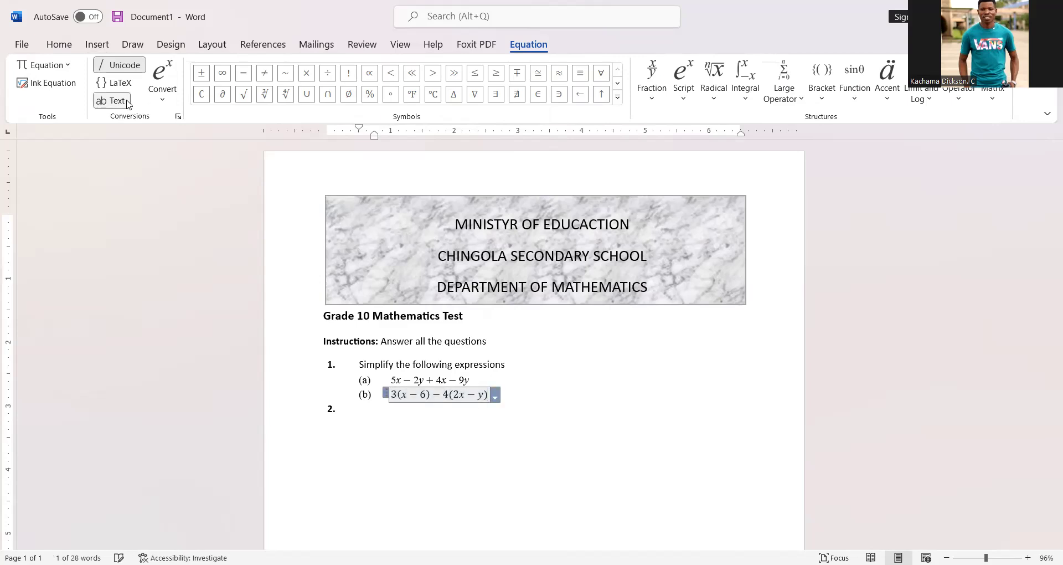
left_click(406, 394)
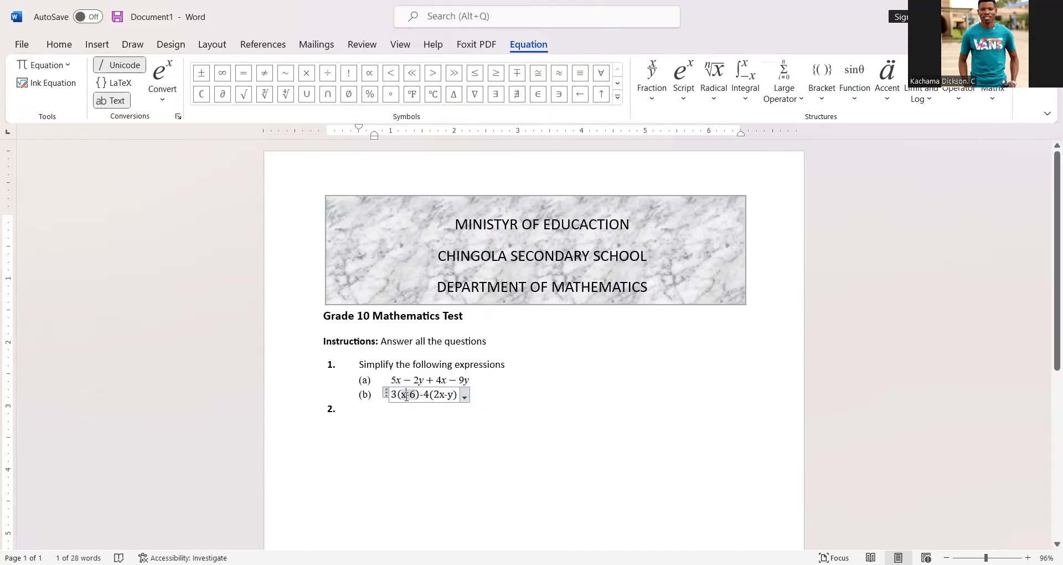
left_click(121, 105)
left_click_drag(429, 395, 433, 395)
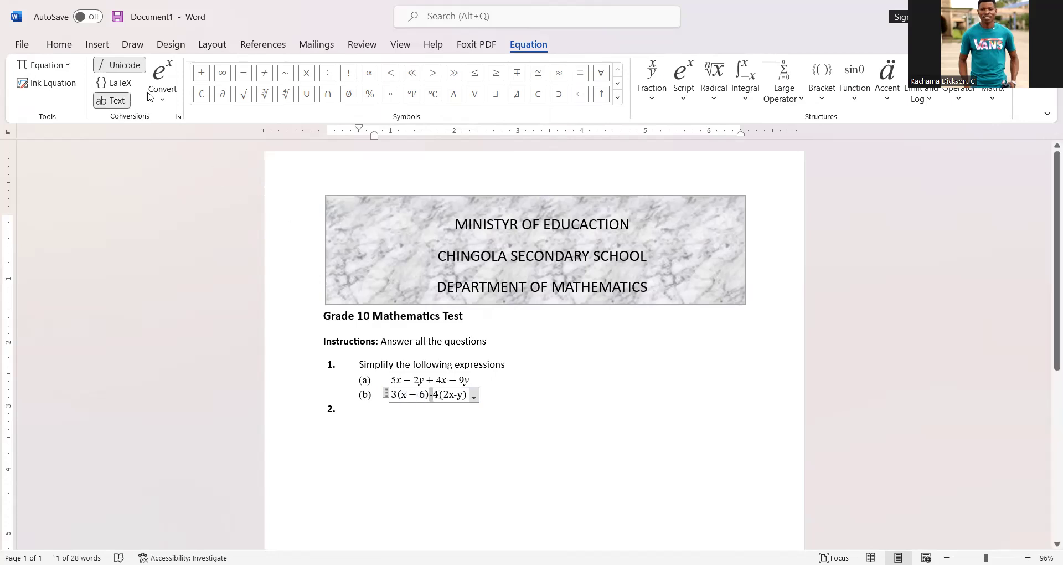
left_click(113, 100)
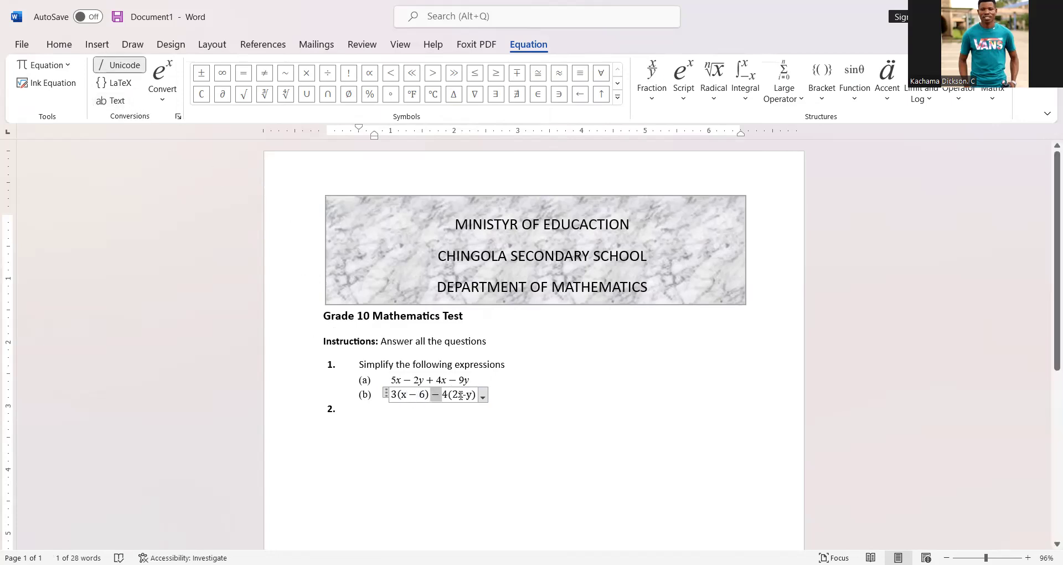
left_click_drag(463, 395, 467, 395)
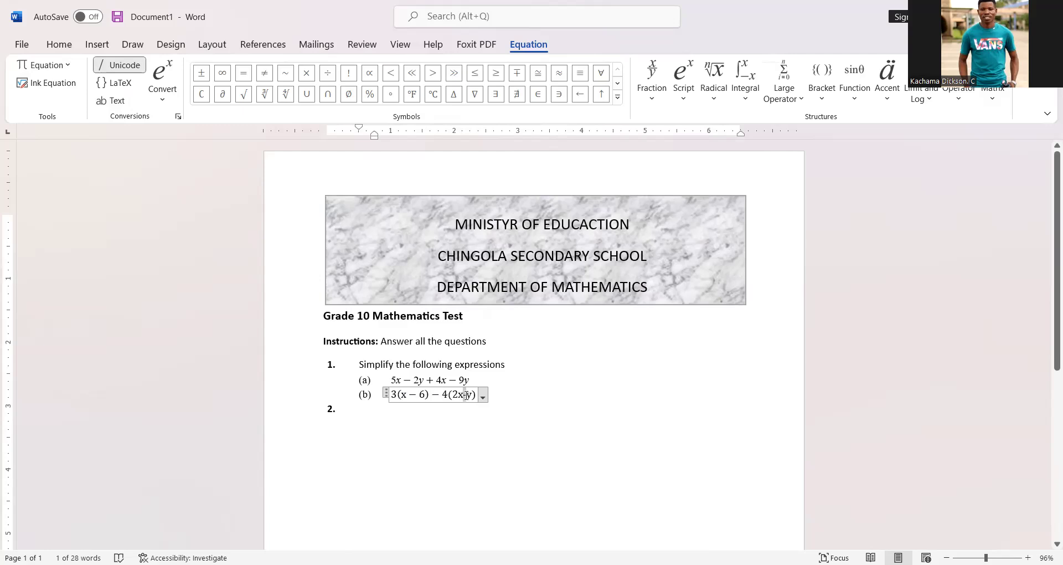
left_click(131, 108)
Step: Italicize the x and y variables of the equation 3(x − 6) − 4(2x − y)
left_click_drag(402, 394, 407, 395)
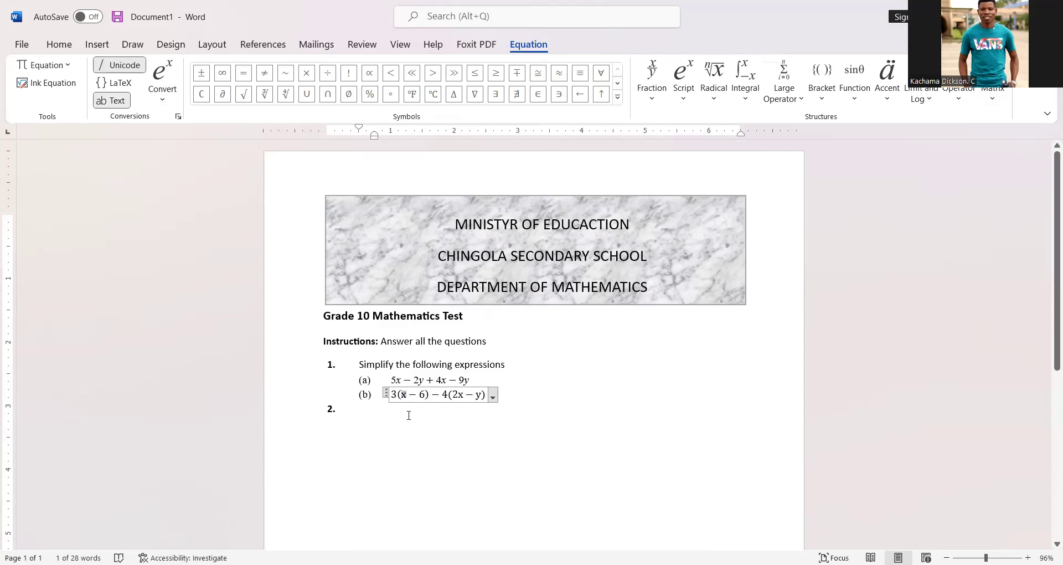
key("ctrl+i")
mouse_move(464, 395)
left_mouse_down()
mouse_move(443, 395)
mouse_move(457, 395)
left_mouse_up()
key("ctrl+i")
double_click(479, 396)
key("ctrl+i")
Step: Set the (b) equation's font to Times New Roman
left_click_drag(391, 396, 482, 401)
left_click(60, 44)
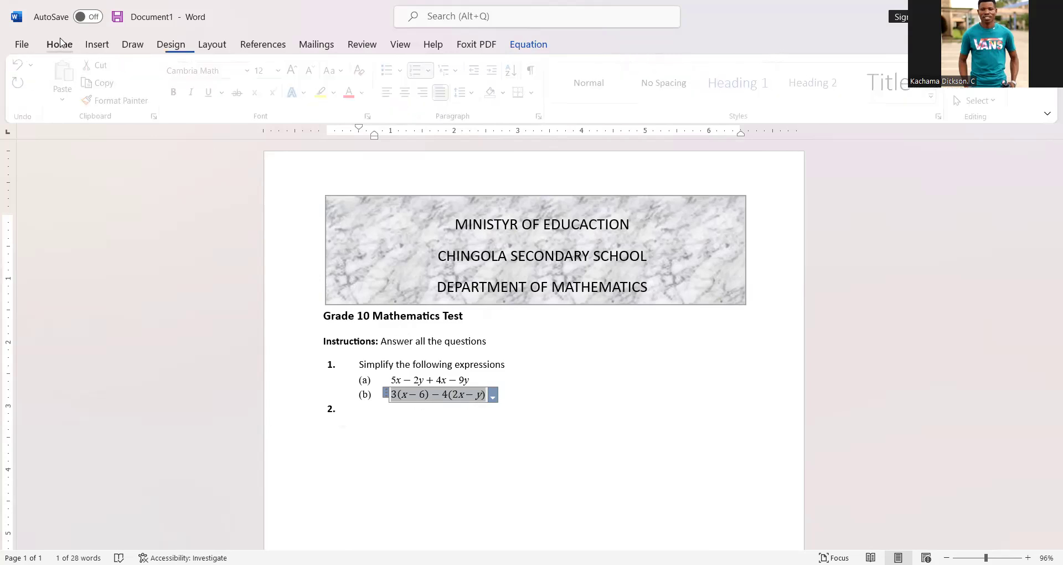
left_click(251, 70)
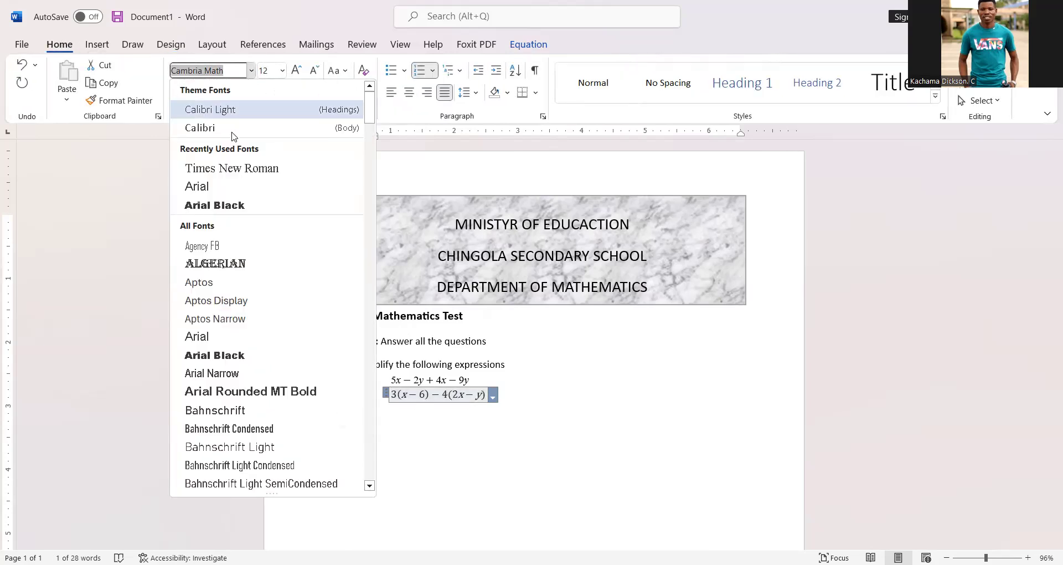
left_click(232, 168)
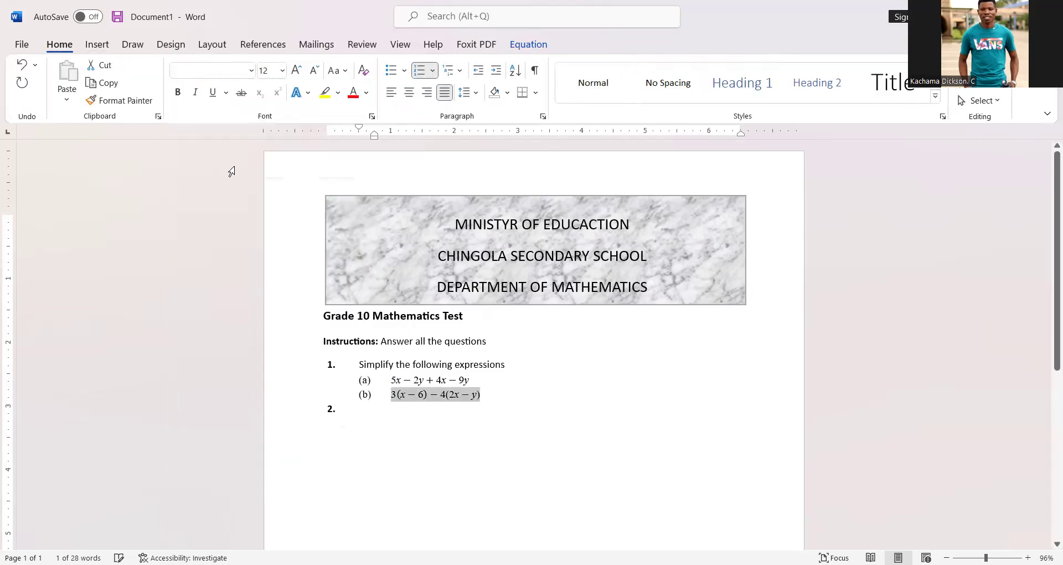
Step: Add a full stop after equation (b) and a comma after equation (a)
left_click(531, 401)
type(".")
left_click(481, 380)
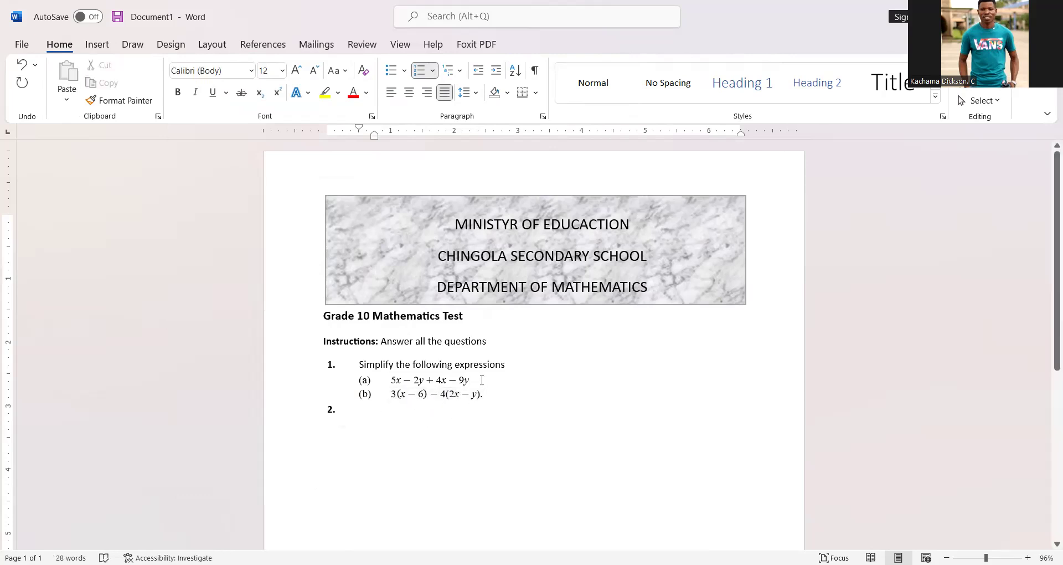
type(",")
Step: Start question 2 with "(a)" and the text "Given the matrix A", then open an equation beginning with "="
left_click(361, 414)
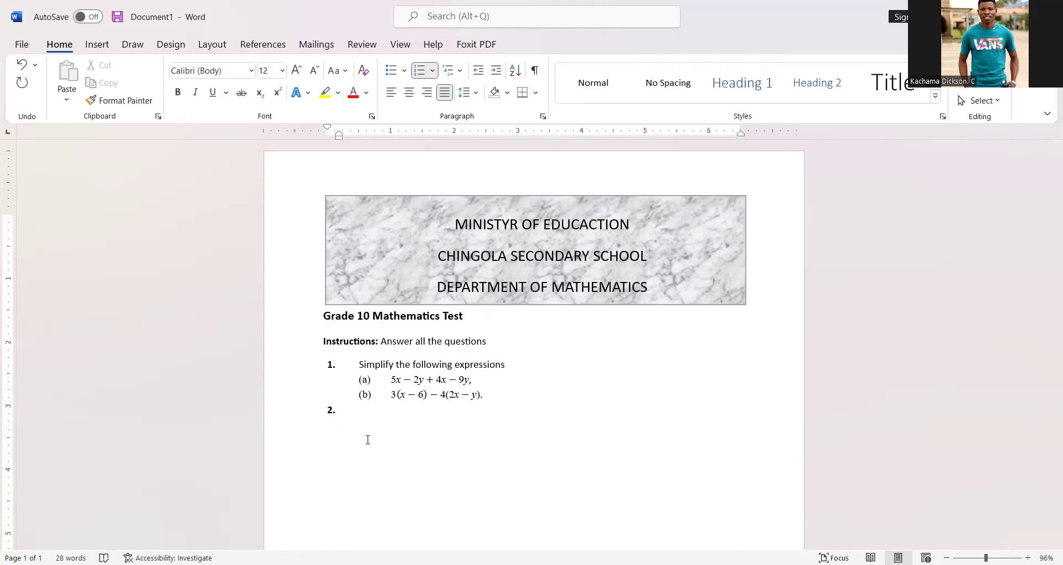
type("(a)")
key("Tab")
type("Given the matrix A")
key("alt+equal")
type("=")
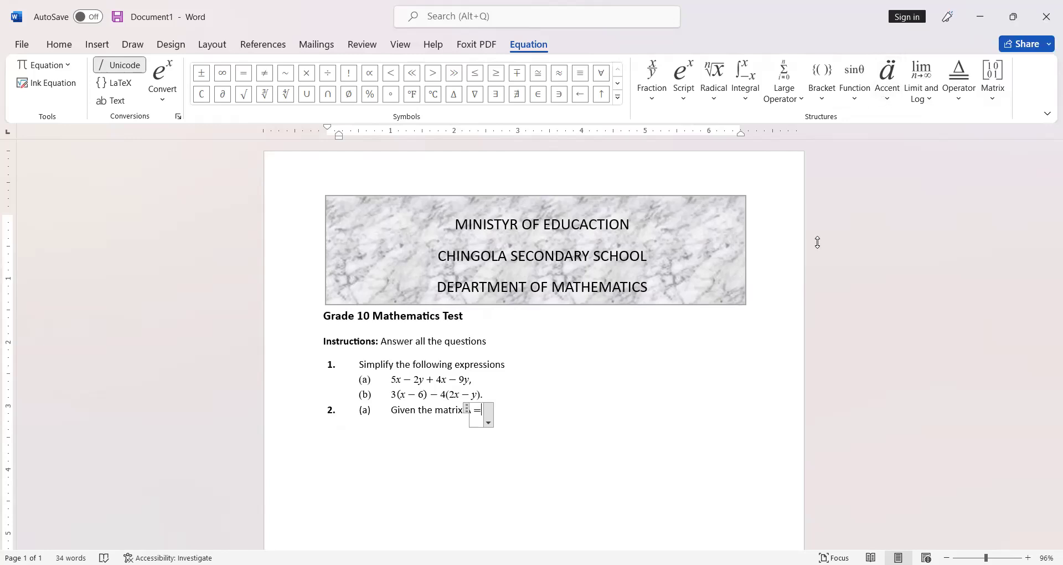
Step: Insert a 2x2 empty matrix after "A =" and enter 5 in its first cell
left_click(993, 78)
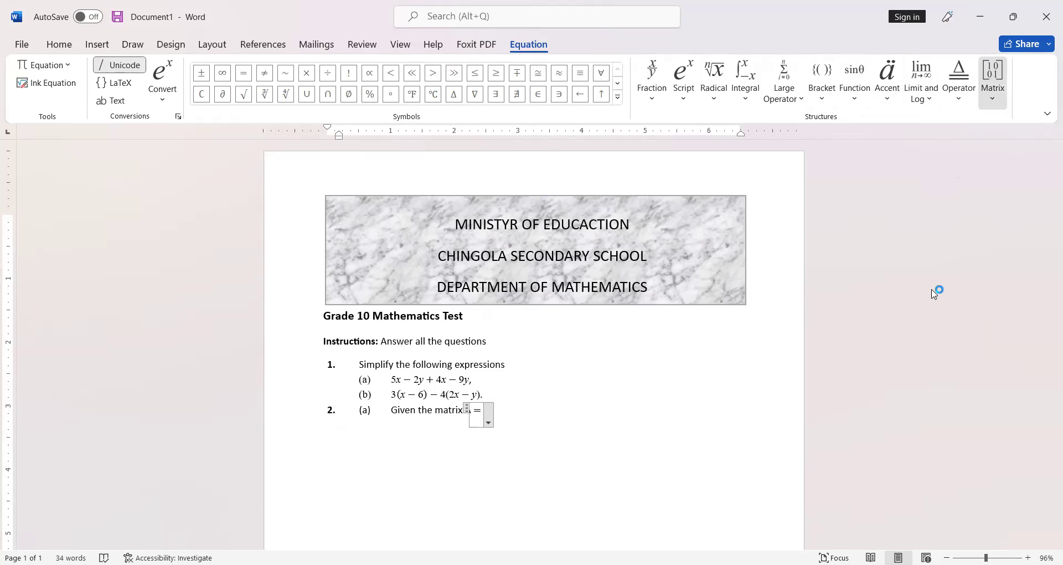
scroll(1047, 308, "down", 2)
scroll(1047, 309, "down", 2)
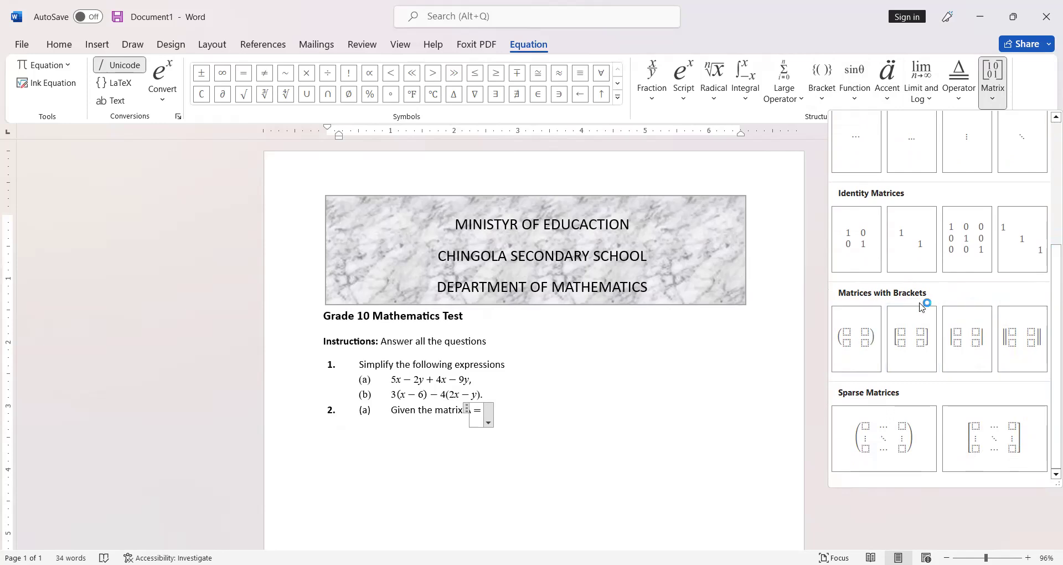
scroll(923, 323, "up", 4)
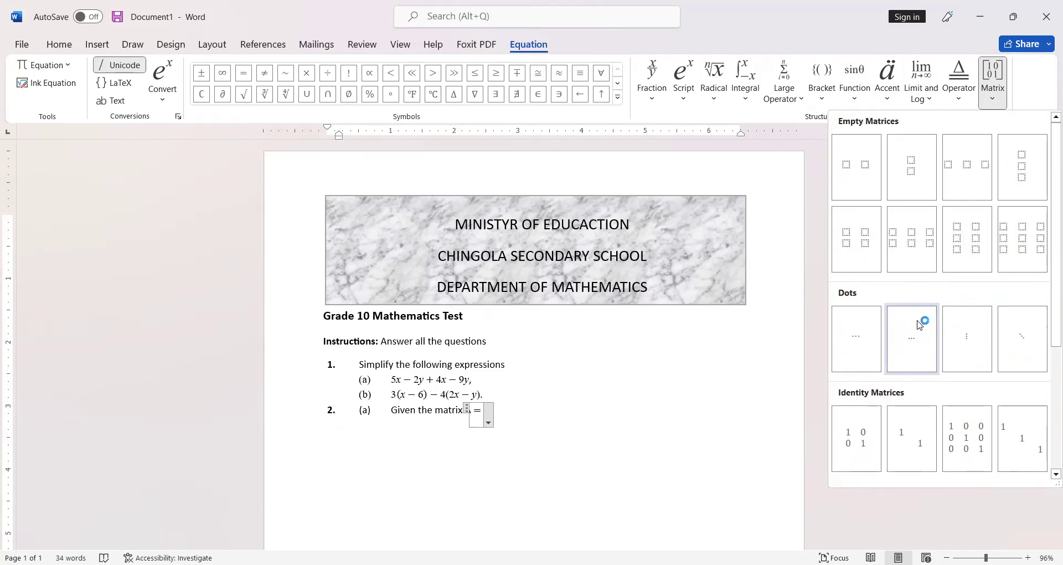
left_click(858, 248)
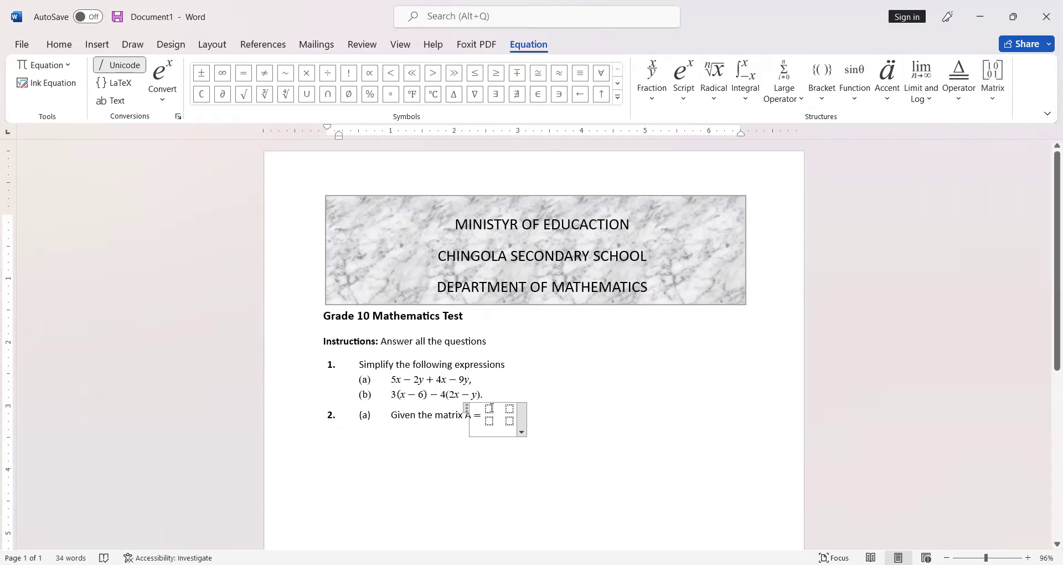
left_click(490, 409)
type("5")
Step: Replace the matrix with a 3x3 empty matrix and fill its first column with 2, 5 and 1
left_click_drag(488, 410, 508, 414)
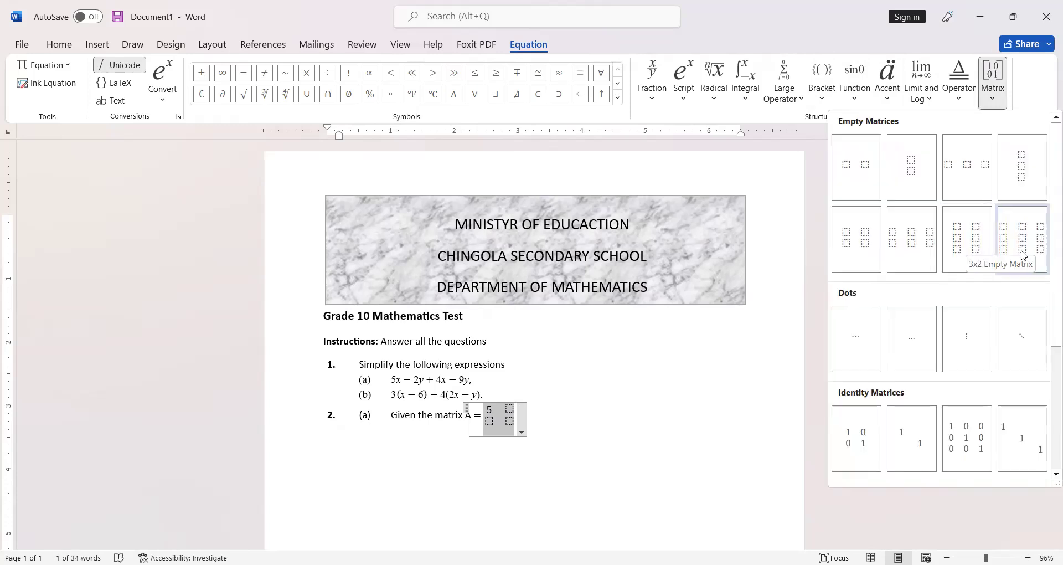
left_click(1005, 264)
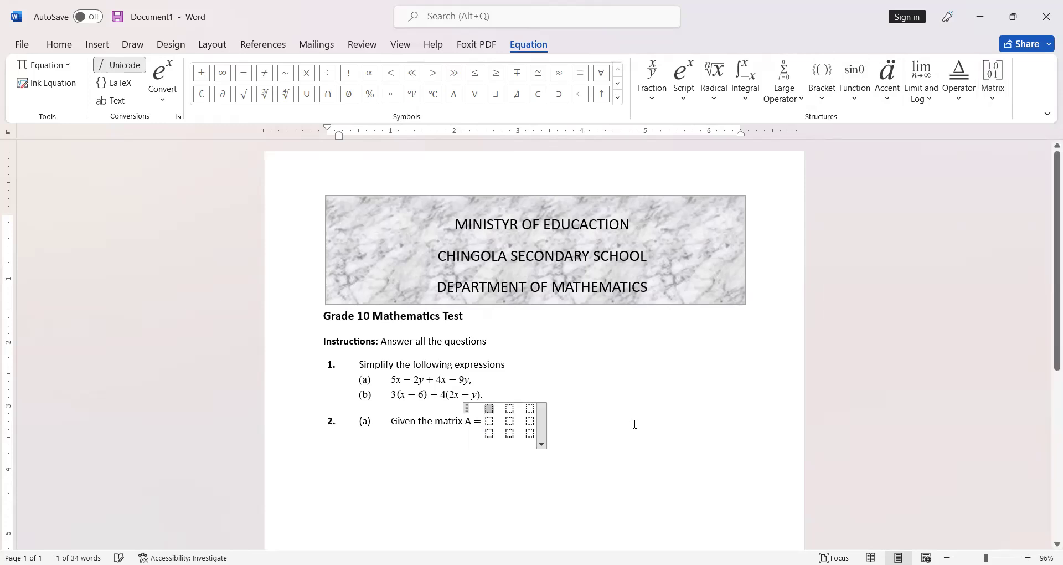
type("2")
left_click(491, 421)
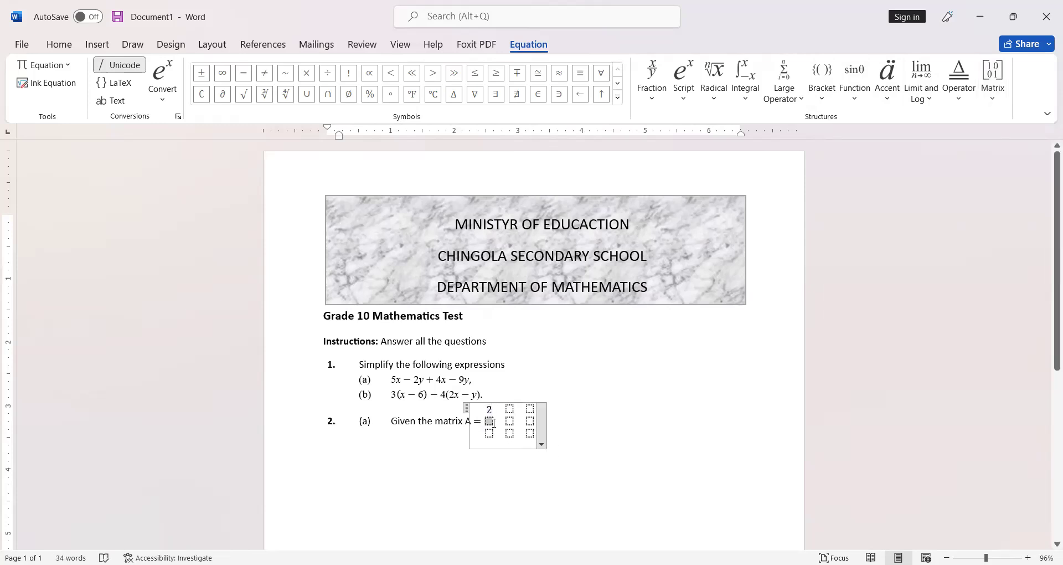
type("5")
left_click(489, 433)
type("1")
Step: Fill the matrix's second column with 3, 5, −3 and its third column with 4, 3, 2
left_click(506, 411)
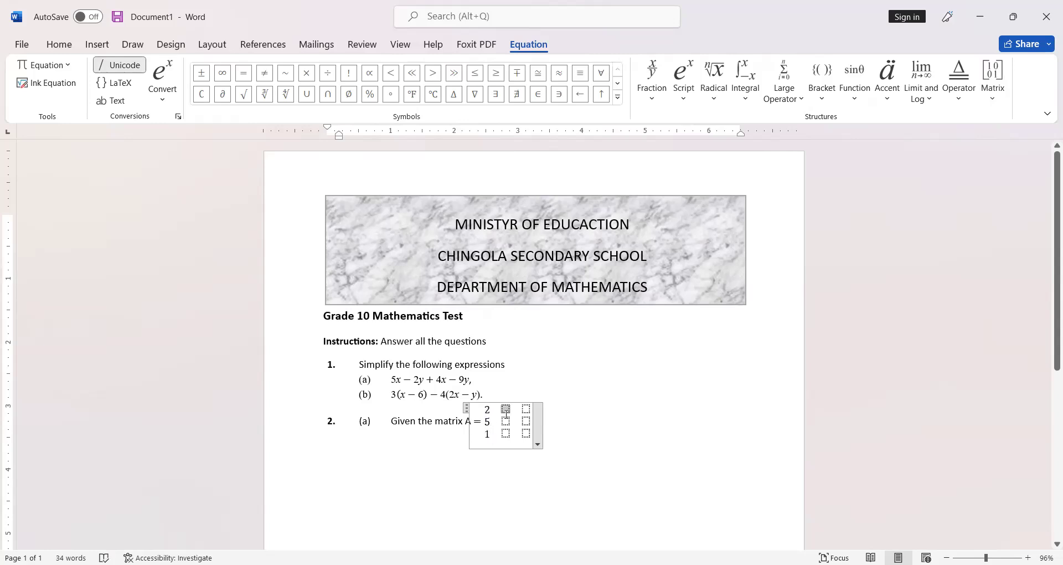
type("3")
left_click(506, 421)
type("5")
left_click(506, 433)
type("-3")
left_click(530, 408)
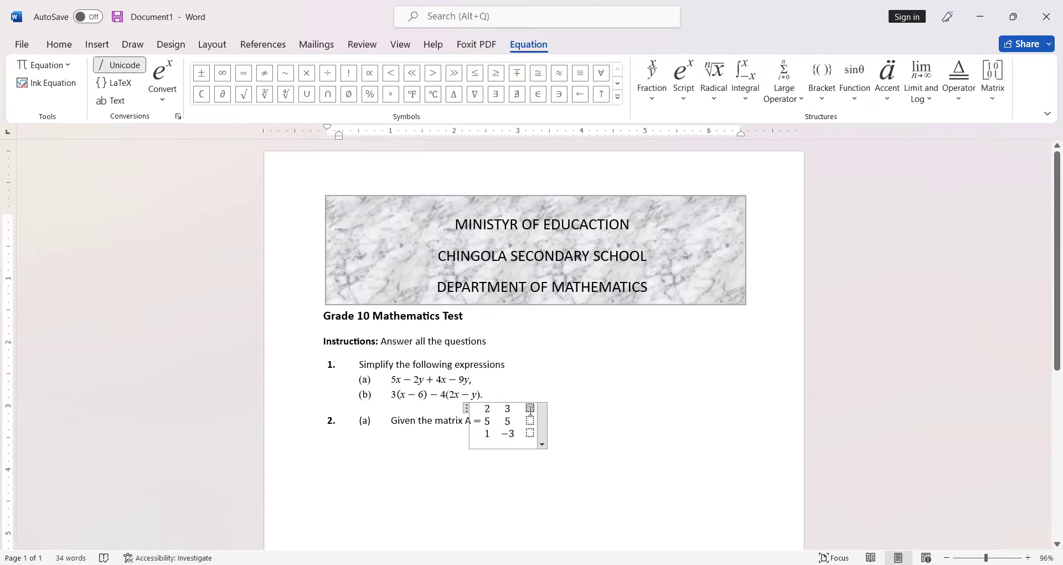
type("4")
left_click(530, 419)
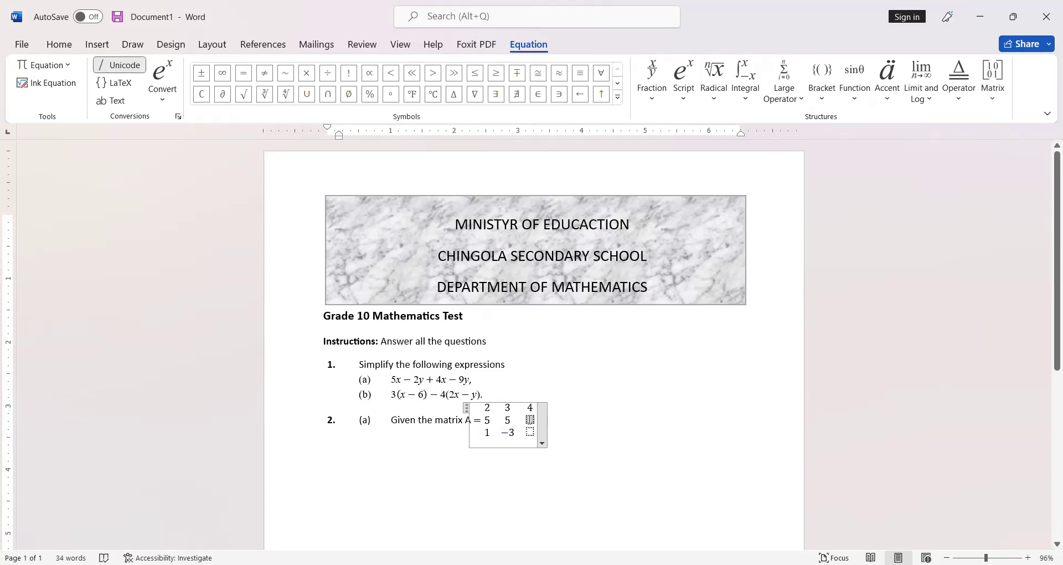
type("3")
left_click(530, 432)
type("2")
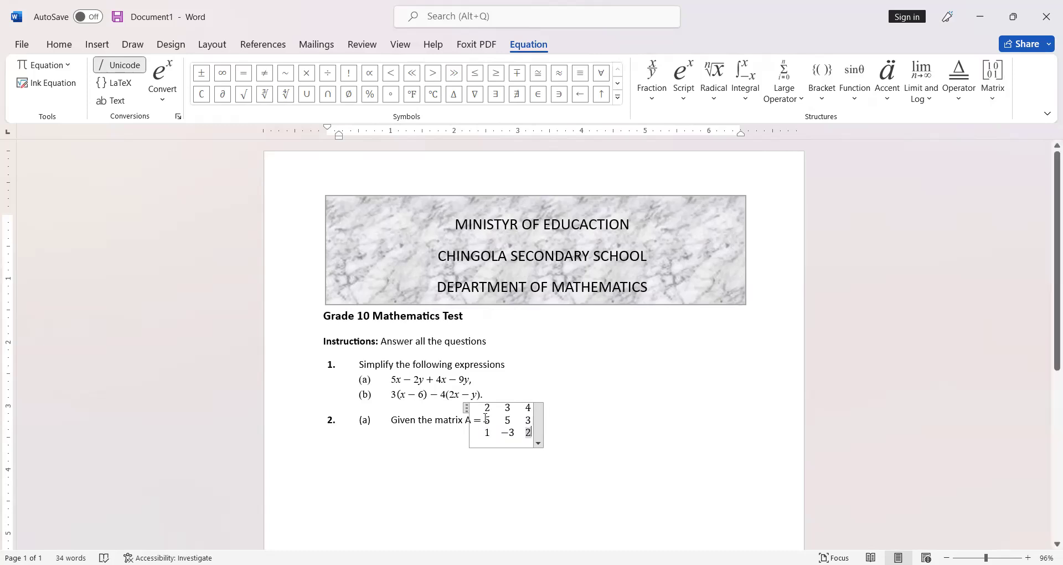
Step: Convert the matrix to plain text mode and restore the −3 minus sign to math formatting
left_click_drag(486, 414, 502, 429)
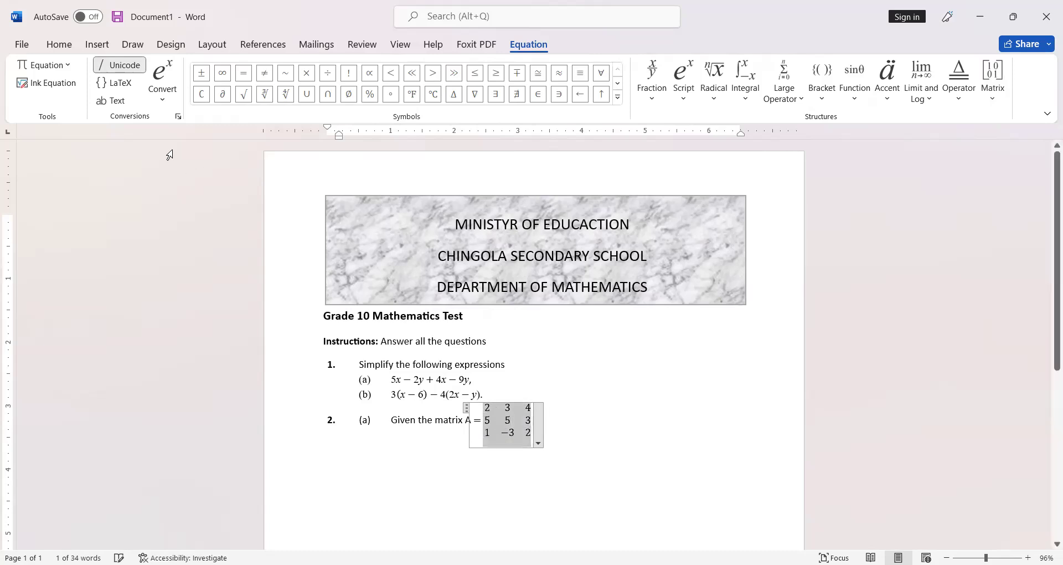
left_click(113, 100)
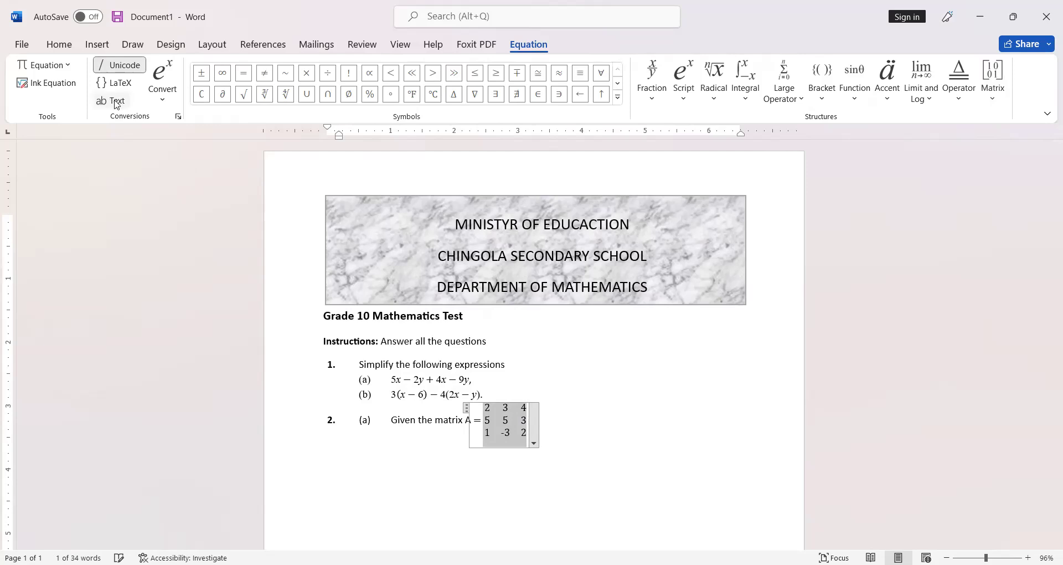
left_click(504, 433)
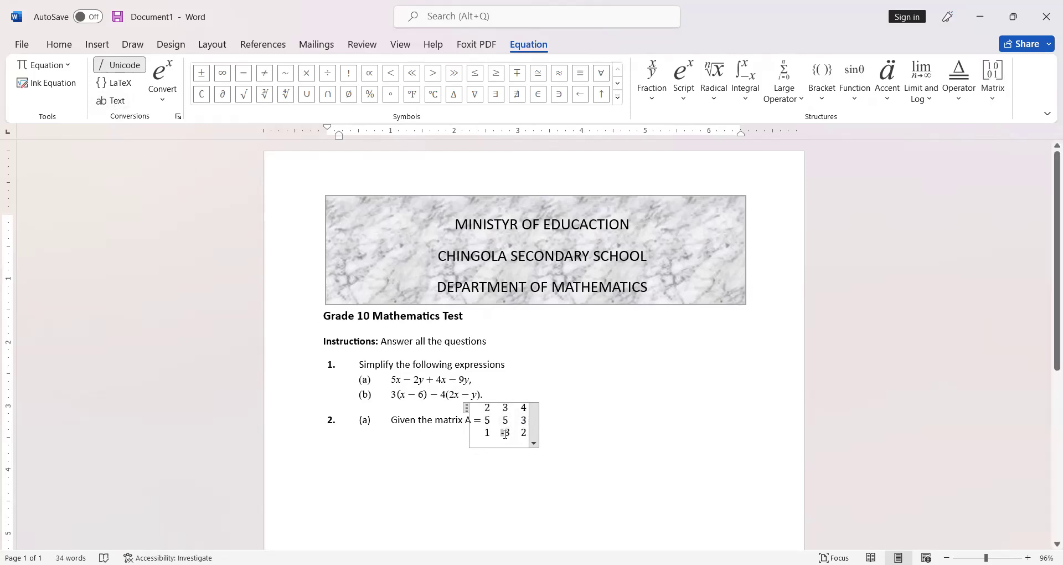
left_click(114, 100)
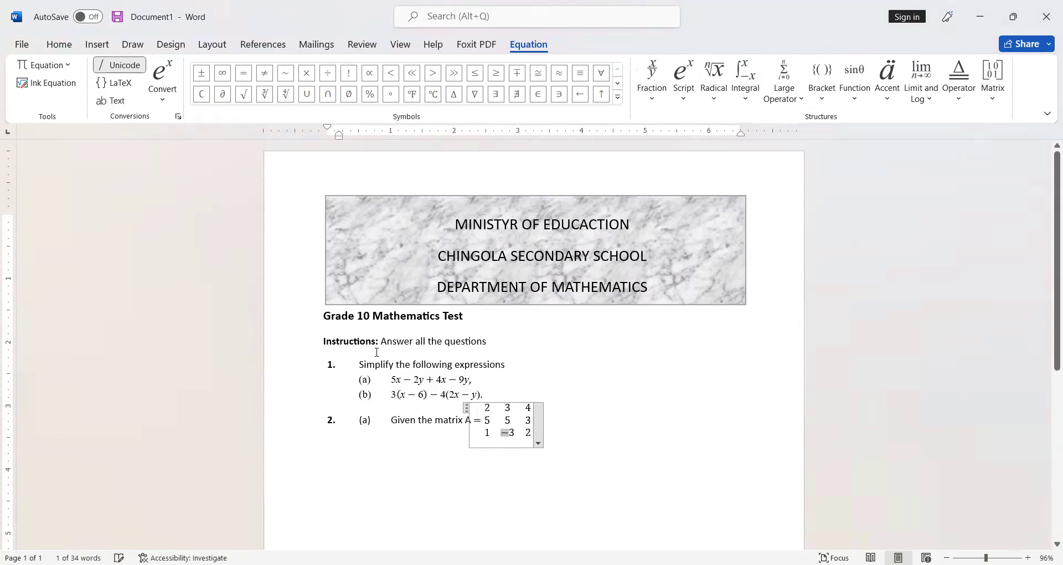
Step: Select all entries of the 3x3 matrix and set their font to Times New Roman
left_click(502, 426)
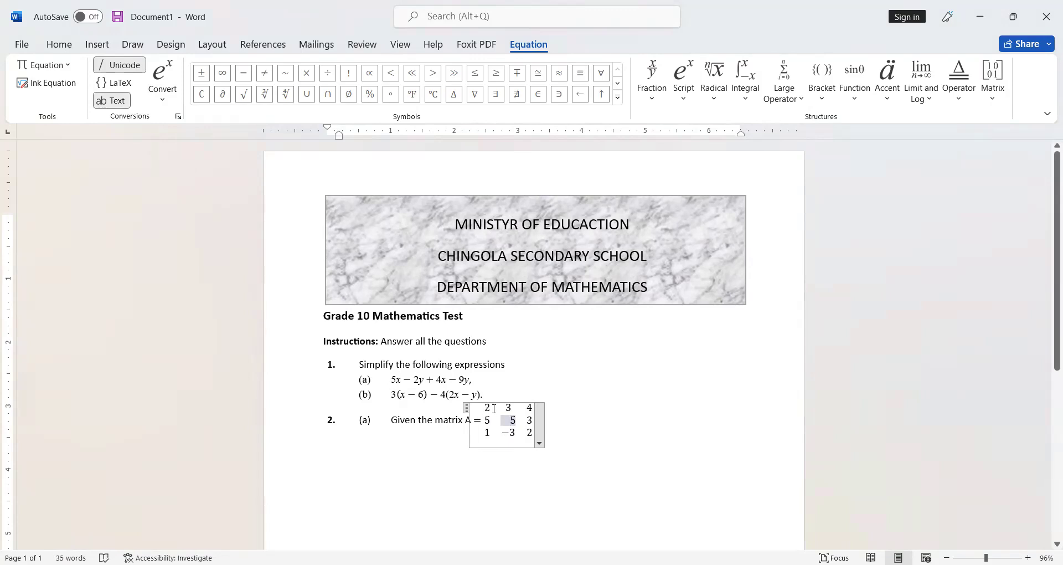
left_click(499, 411)
left_click_drag(482, 414, 500, 424)
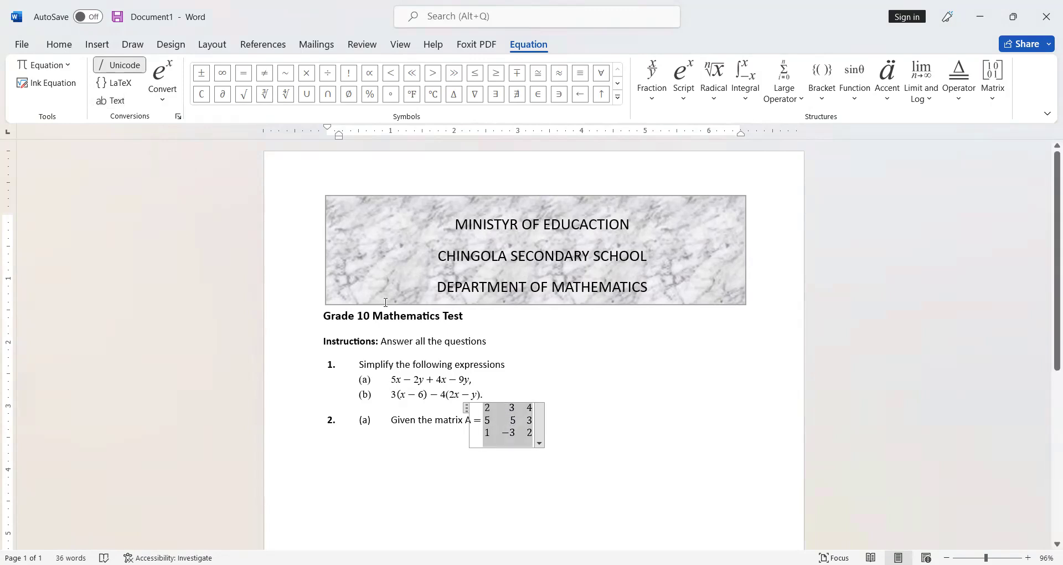
left_click(60, 45)
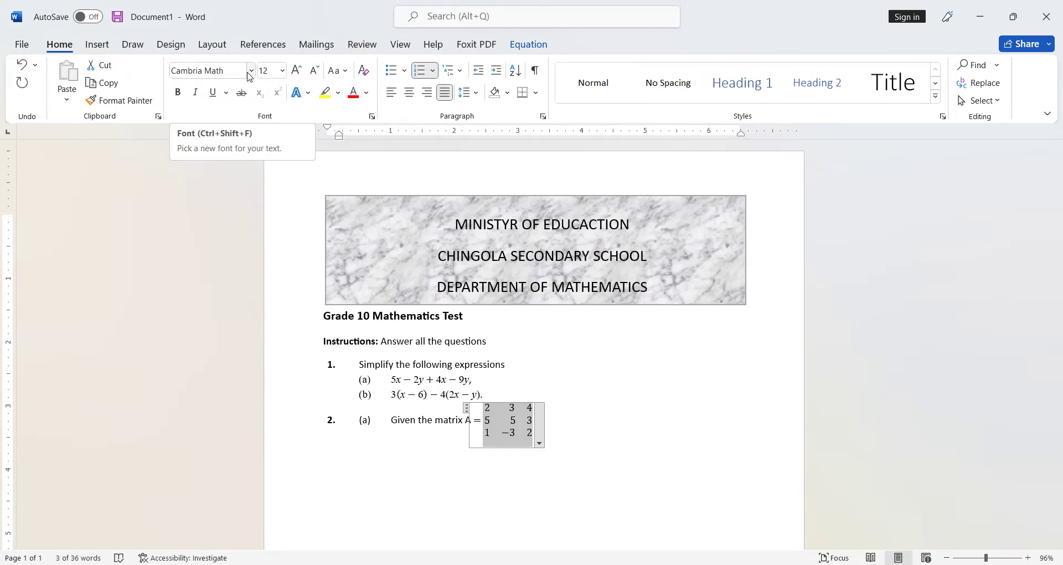
left_click(250, 72)
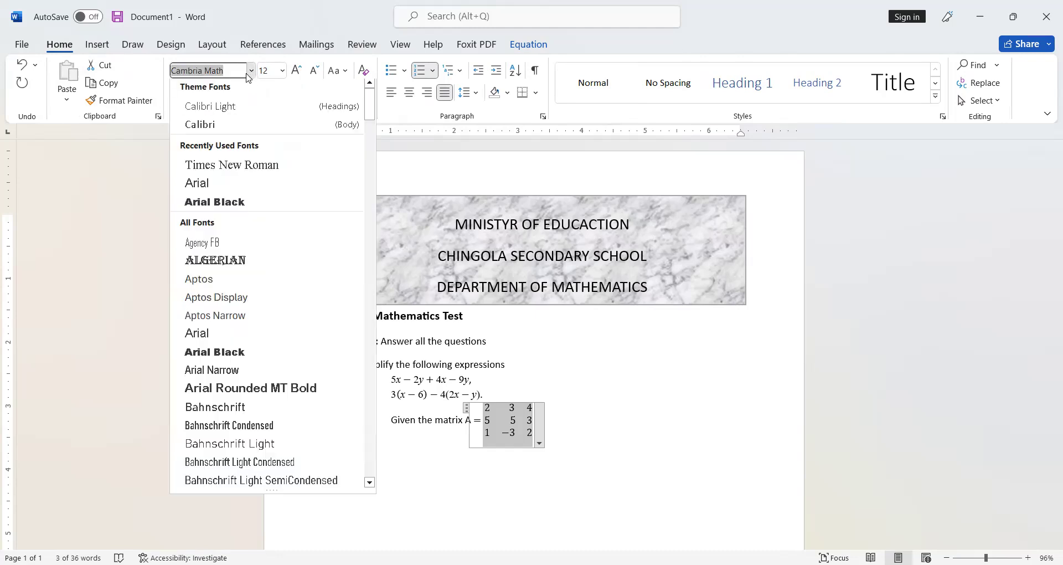
left_click(236, 168)
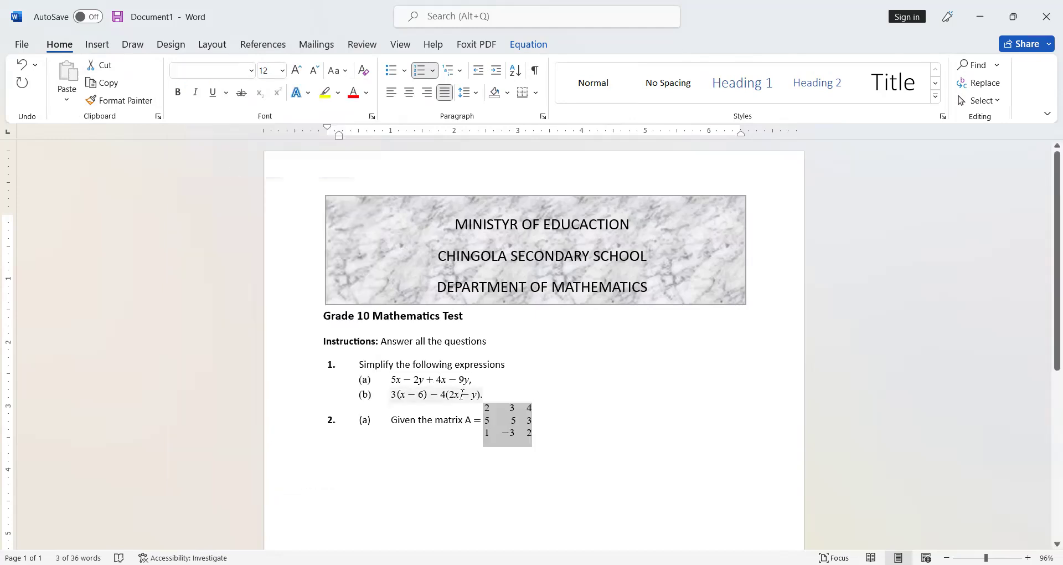
left_click(546, 429)
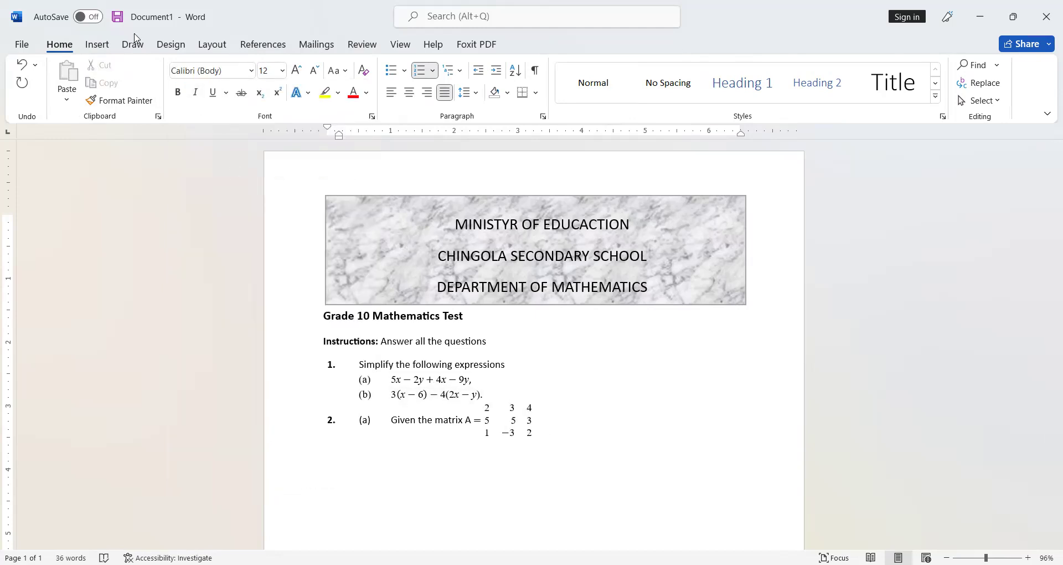
left_click(97, 44)
left_click(197, 66)
left_click(189, 277)
left_click_drag(481, 406, 550, 457)
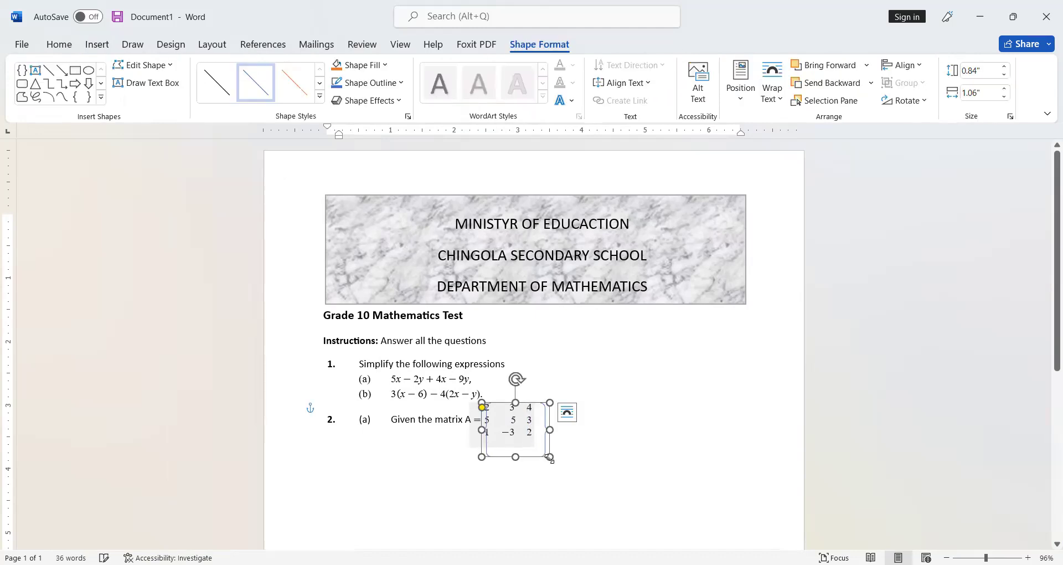
key("ctrl+z")
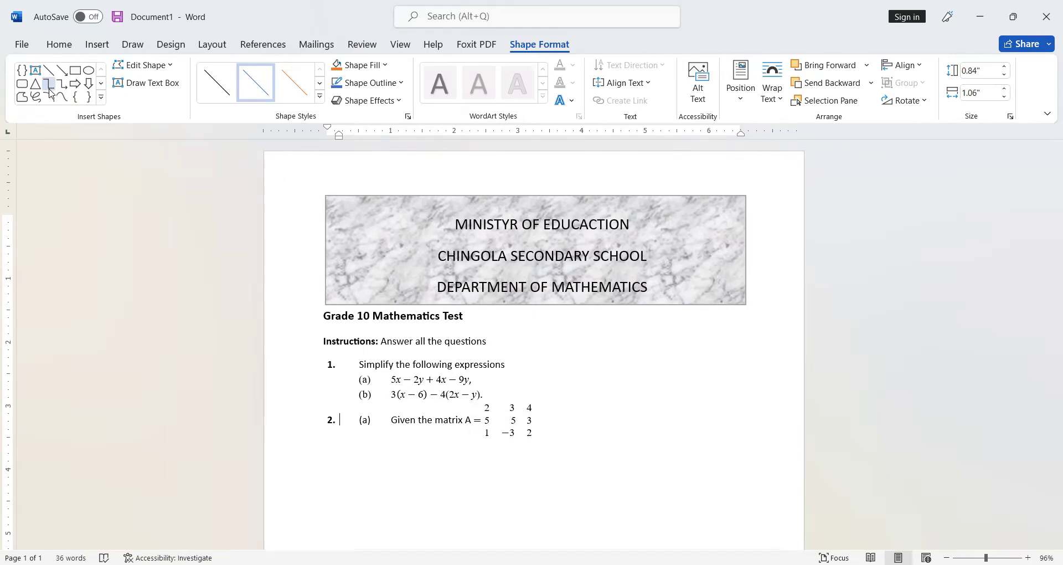
Step: Draw a double-bracket shape enclosing the 3x3 matrix after "A ="
left_click(101, 97)
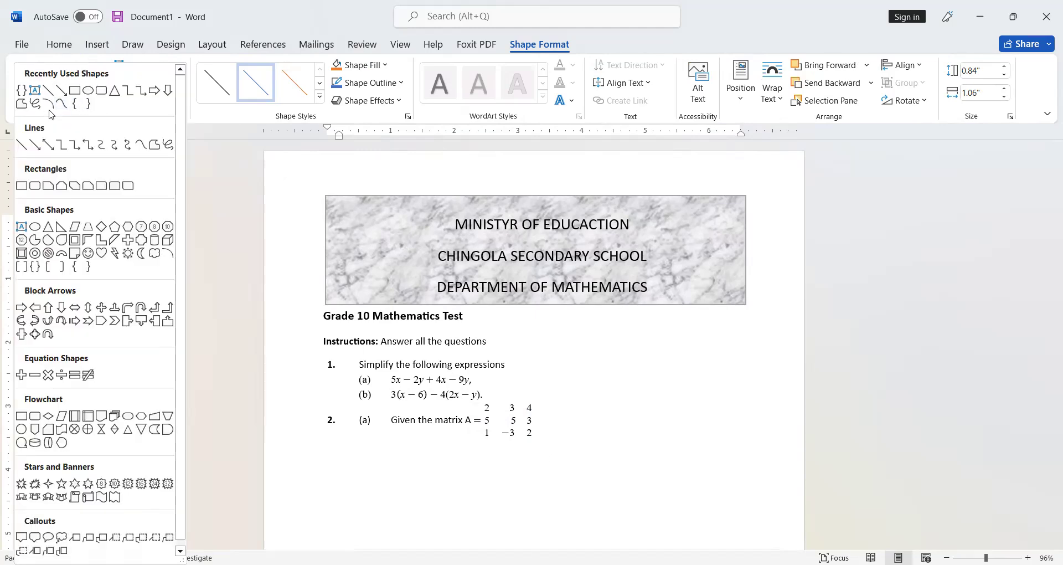
left_click(23, 267)
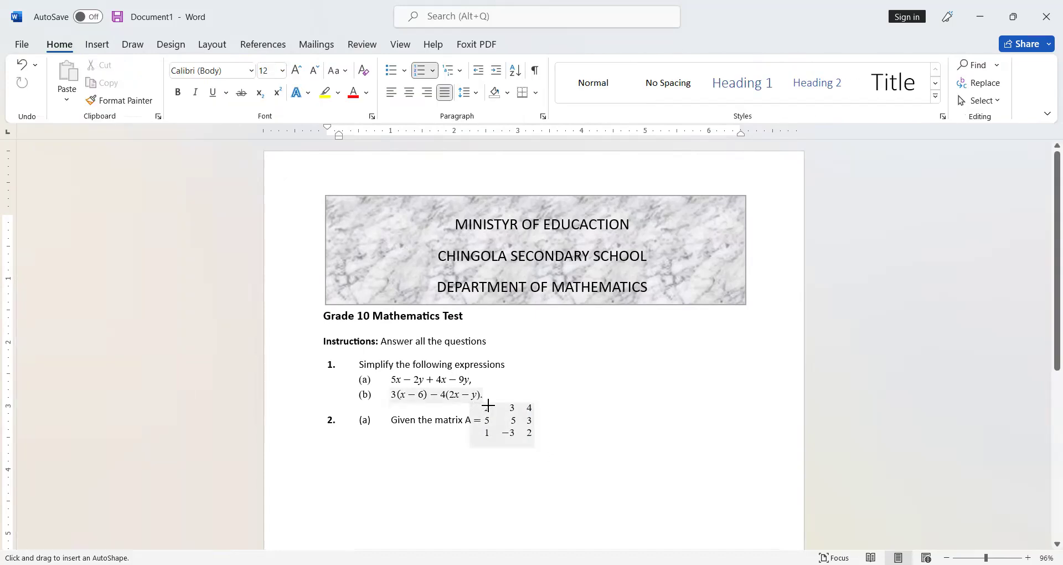
left_click_drag(525, 435, 540, 444)
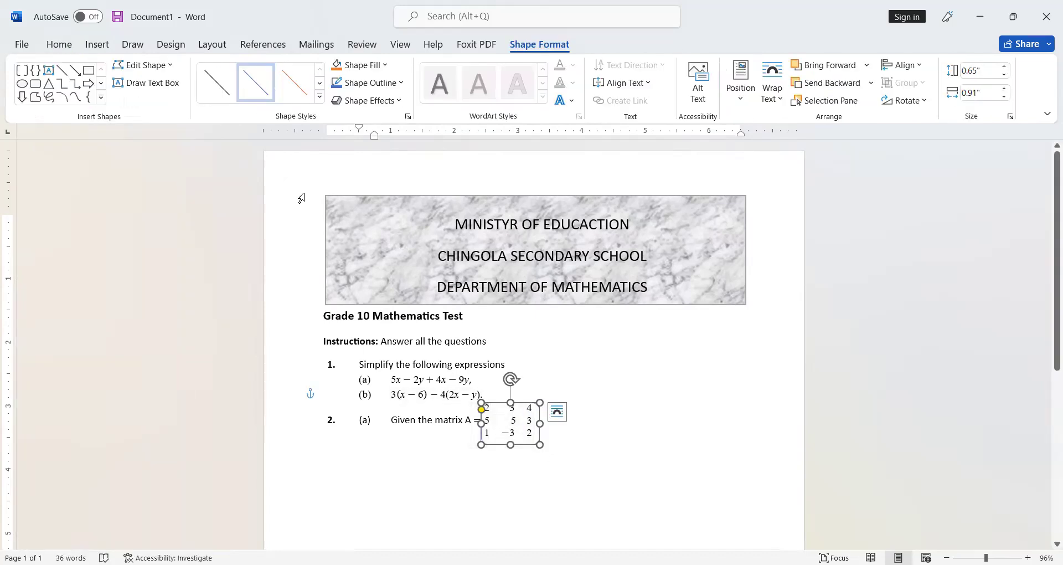
left_click(527, 461)
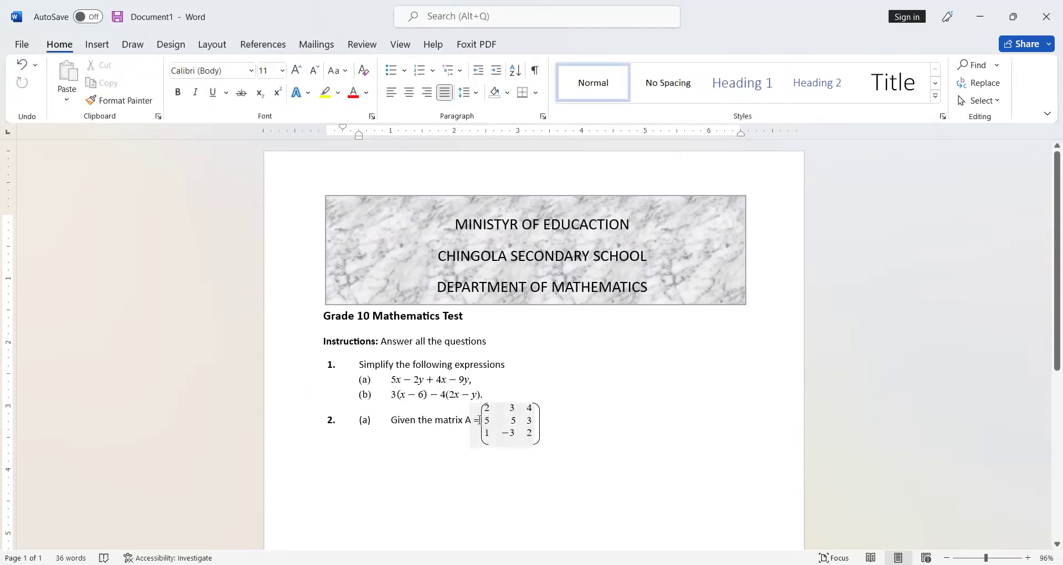
Step: Nudge the bracket shape so it aligns neatly around the matrix entries
left_click(480, 420)
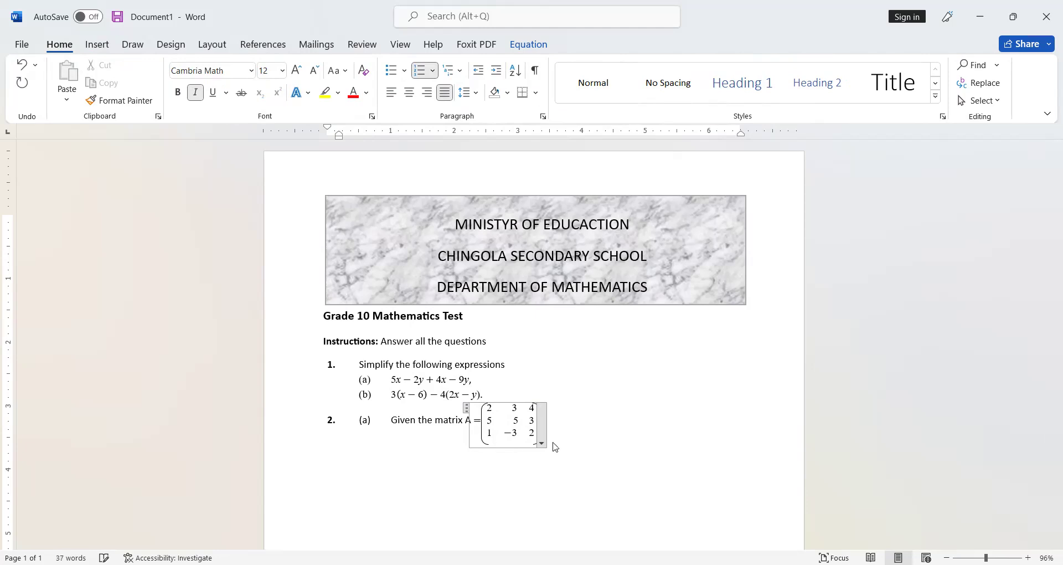
left_click(565, 435)
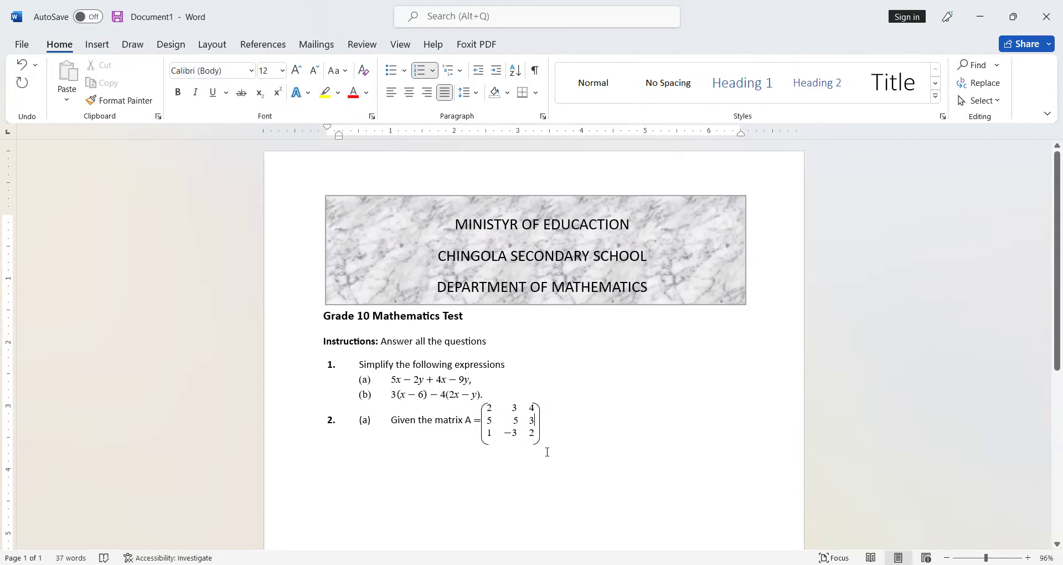
left_click(532, 440)
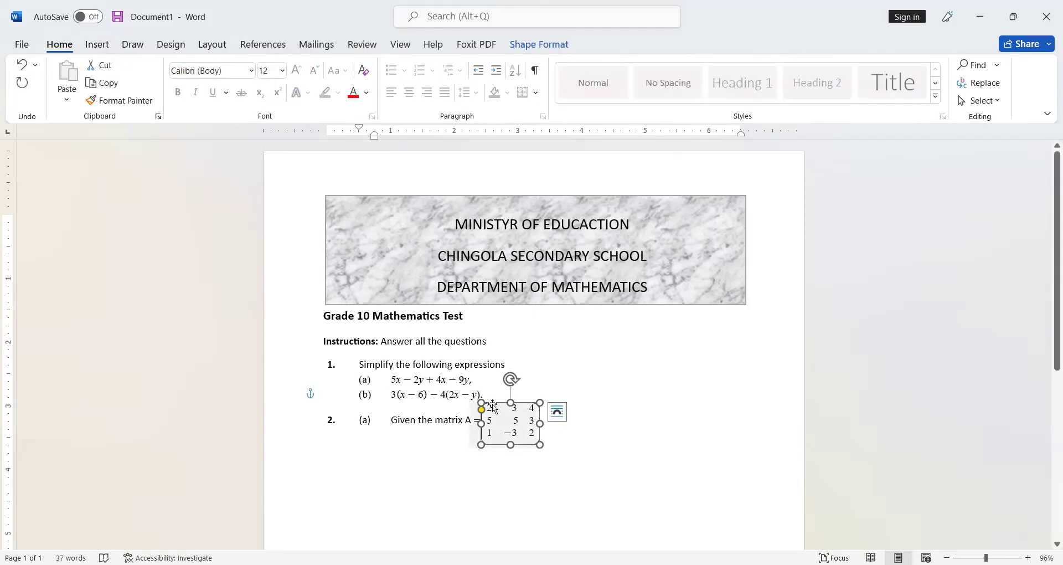
left_click_drag(482, 409, 488, 408)
left_click(569, 446)
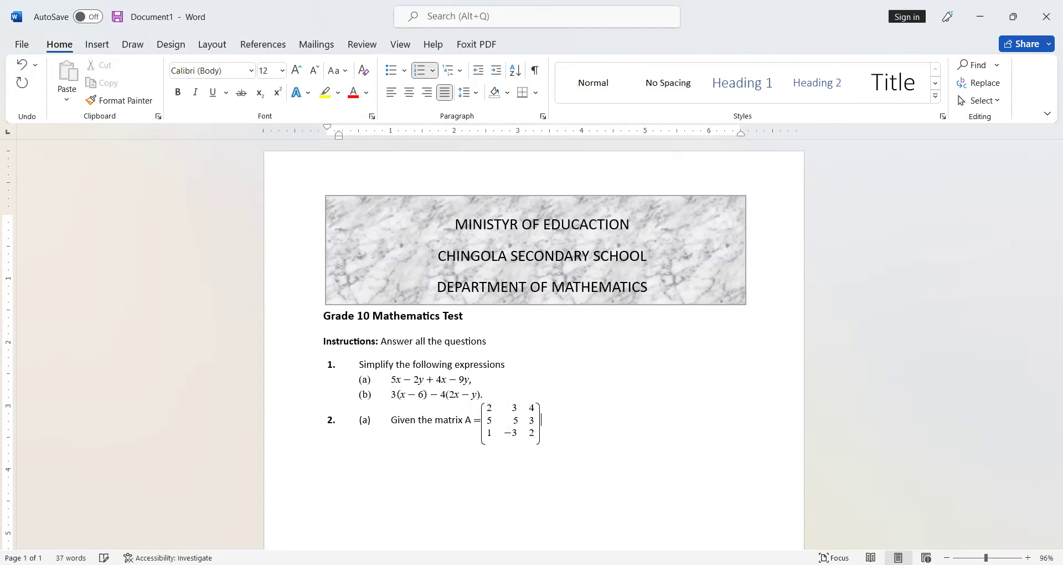
Step: Complete question 2(a) with ", find its transpose." after the matrix and start a new line
type("find its transpose.")
key("Return")
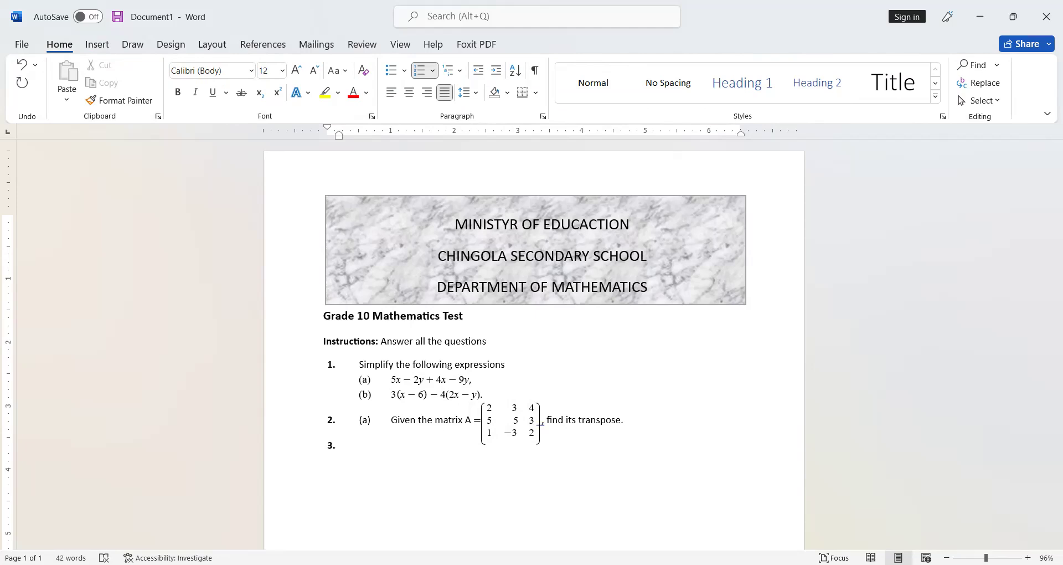
Step: Add an unnumbered sub-item line labelled "(b)" under question 2, reverting the automatic list formatting
left_click(657, 424)
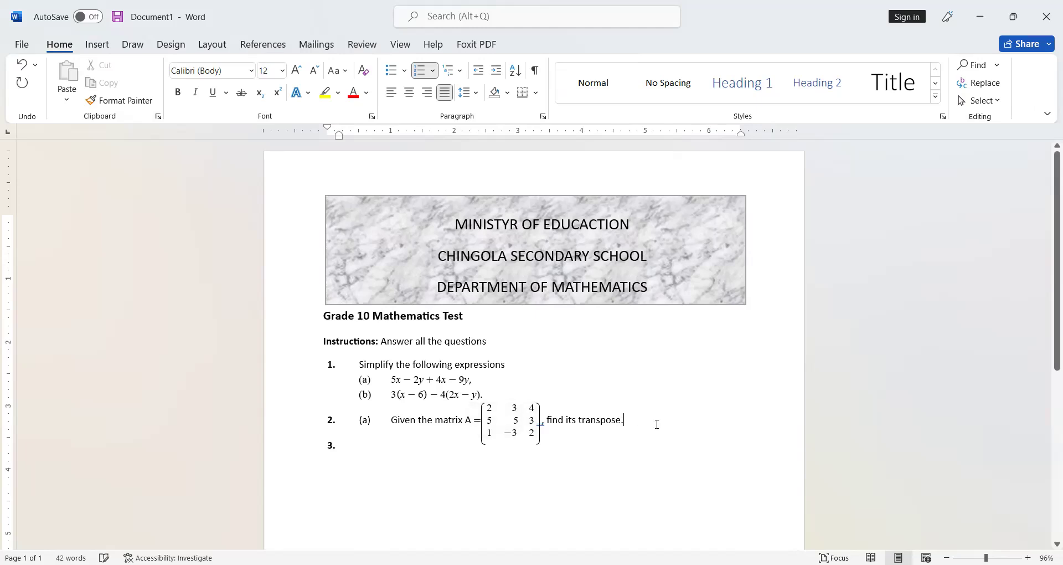
key("Return")
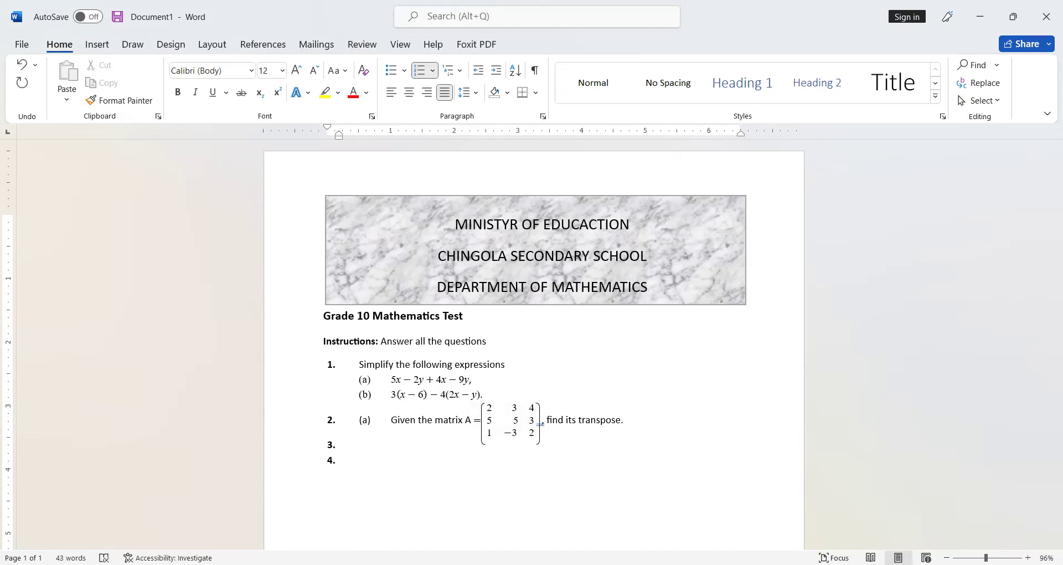
key("BackSpace")
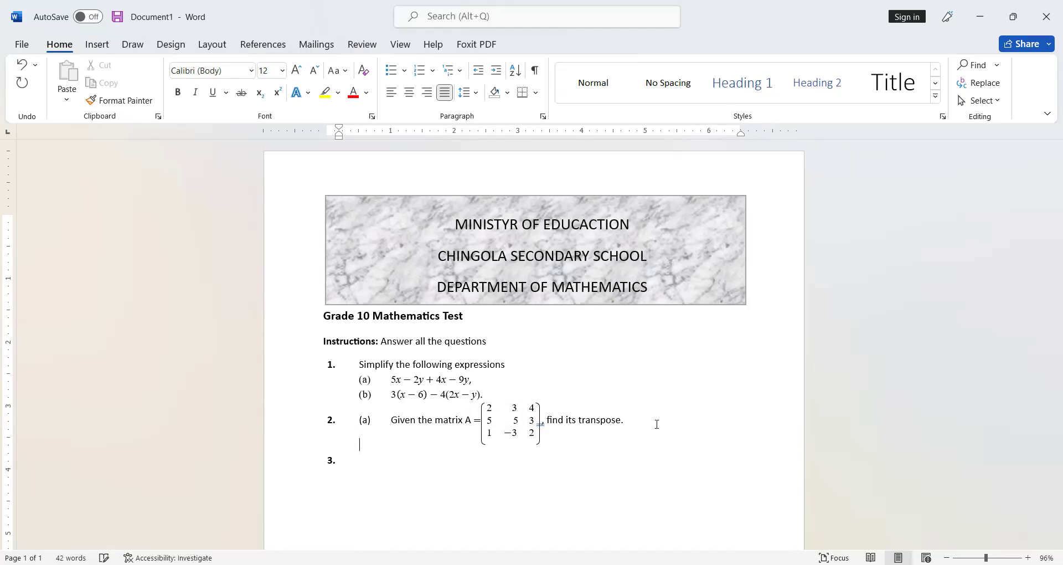
type("(")
type("b")
type(")")
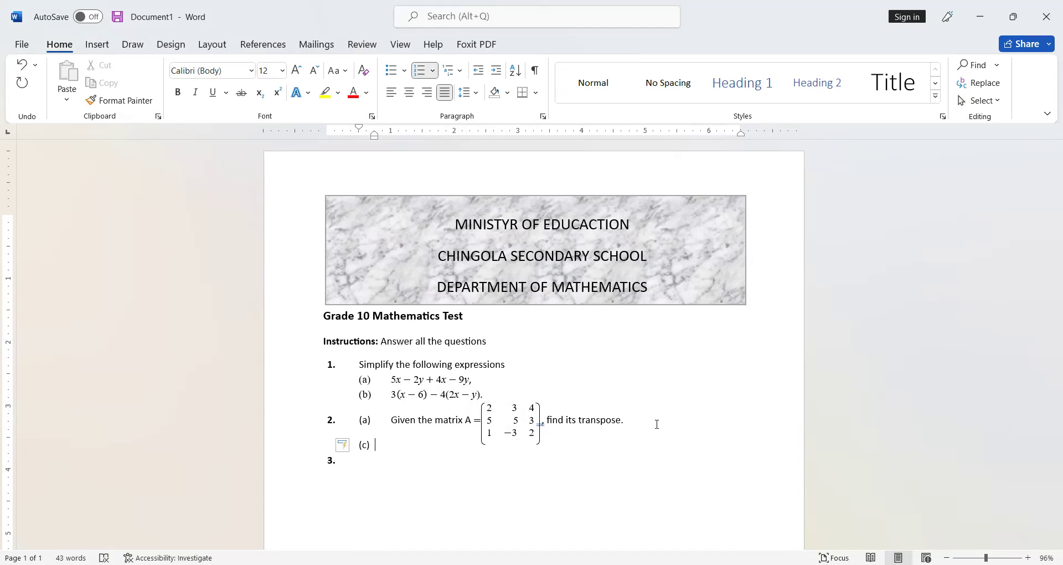
key("ctrl+z")
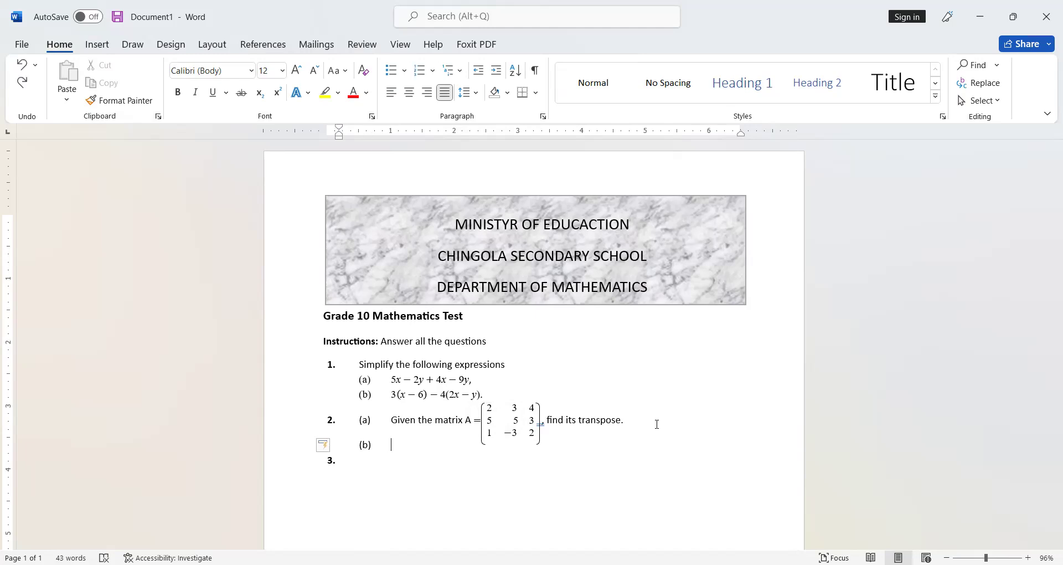
Step: Write "Given that" after the (b) label
type("Fin")
key("BackSpace")
key("BackSpace")
key("BackSpace")
type("express")
key("BackSpace")
key("BackSpace")
key("BackSpace")
key("BackSpace")
key("BackSpace")
key("BackSpace")
key("BackSpace")
key("BackSpace")
type("Given that")
Step: Insert an equation after "Given that" beginning with "B ="
key("alt+equal")
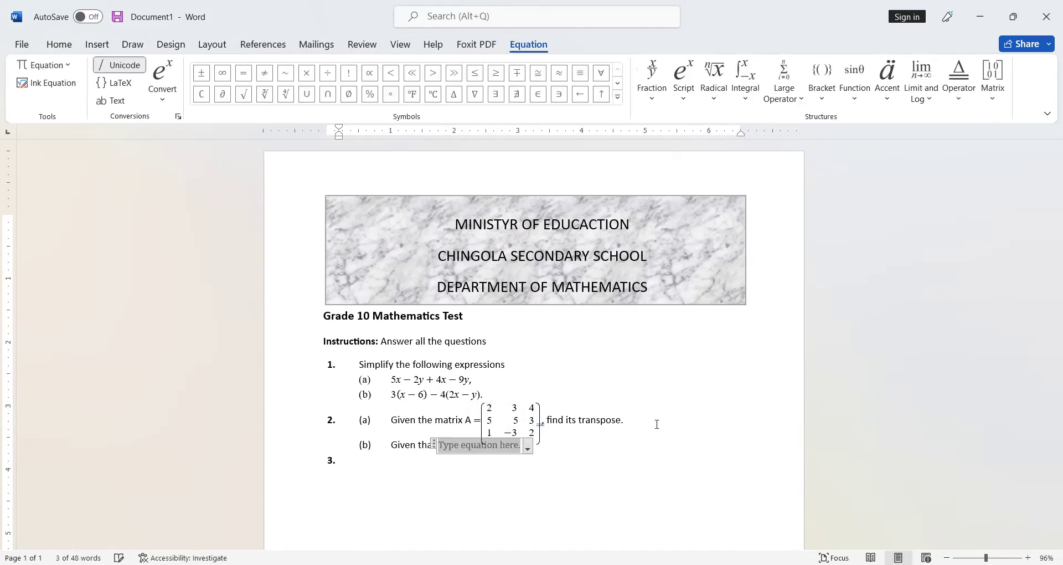
type("A")
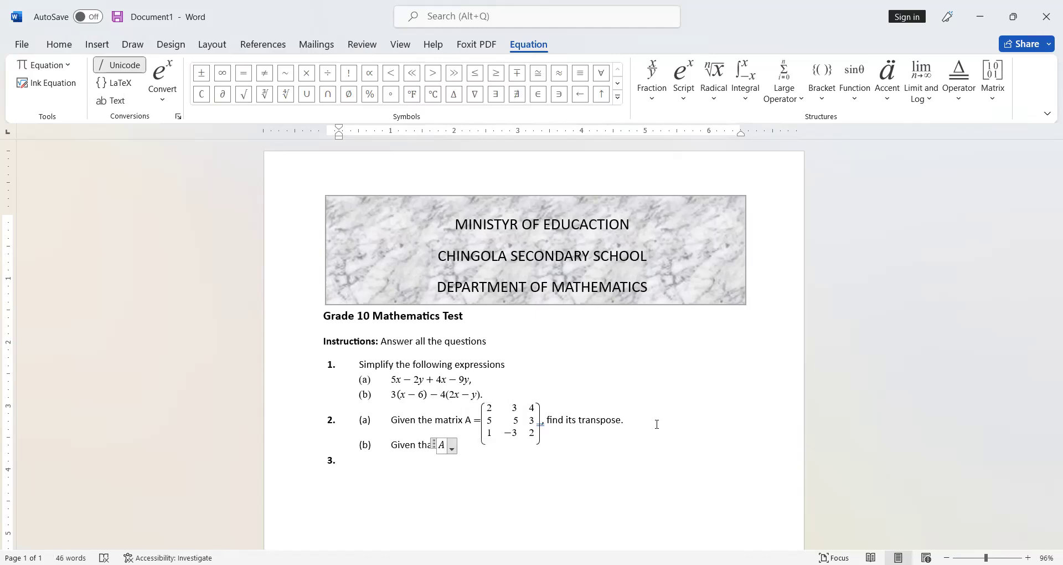
key("BackSpace")
type("B ")
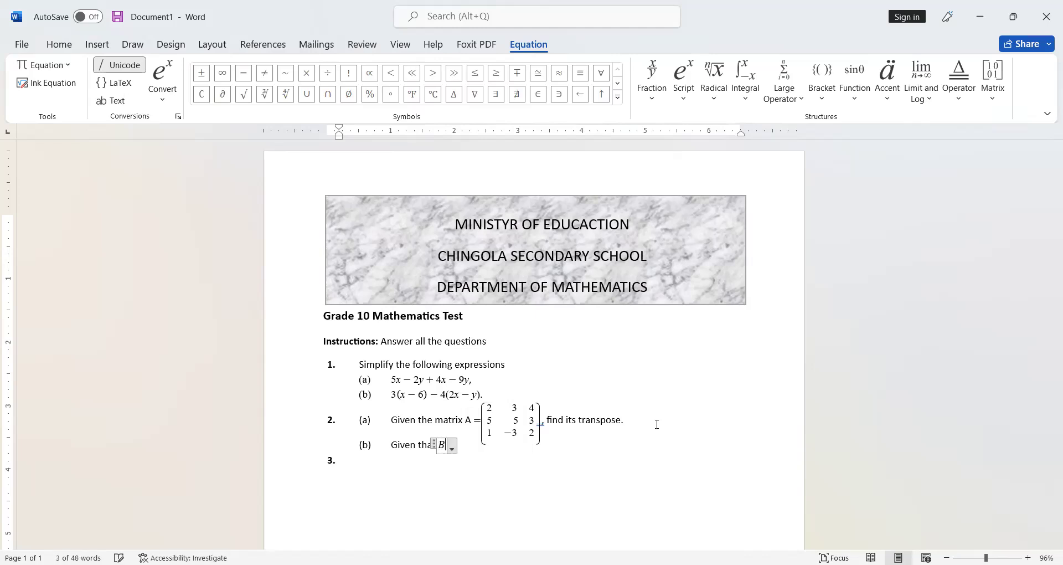
type("=")
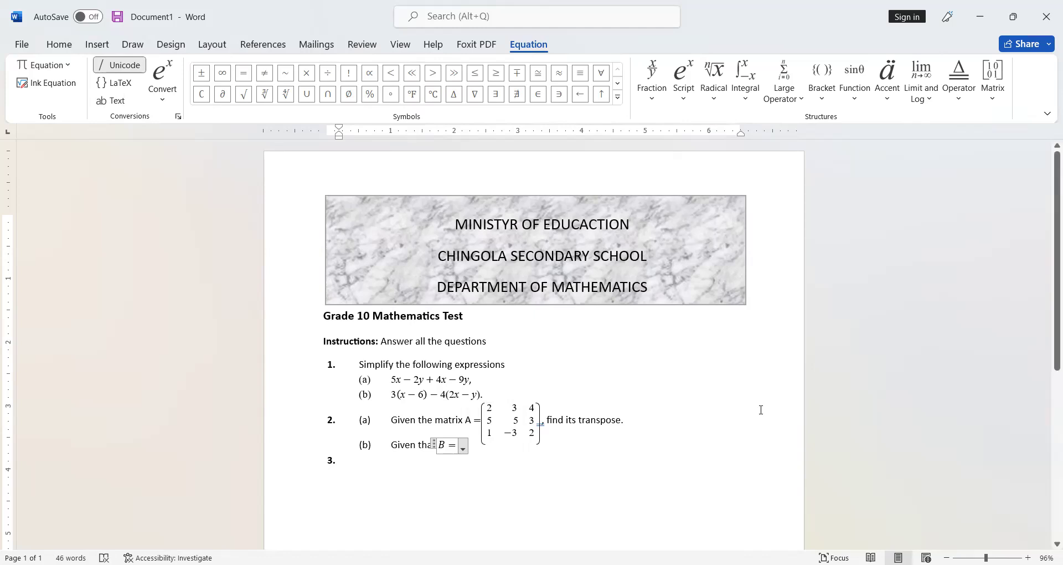
Step: Insert a 1x3 empty matrix enclosed in parentheses after "B ="
left_click(993, 80)
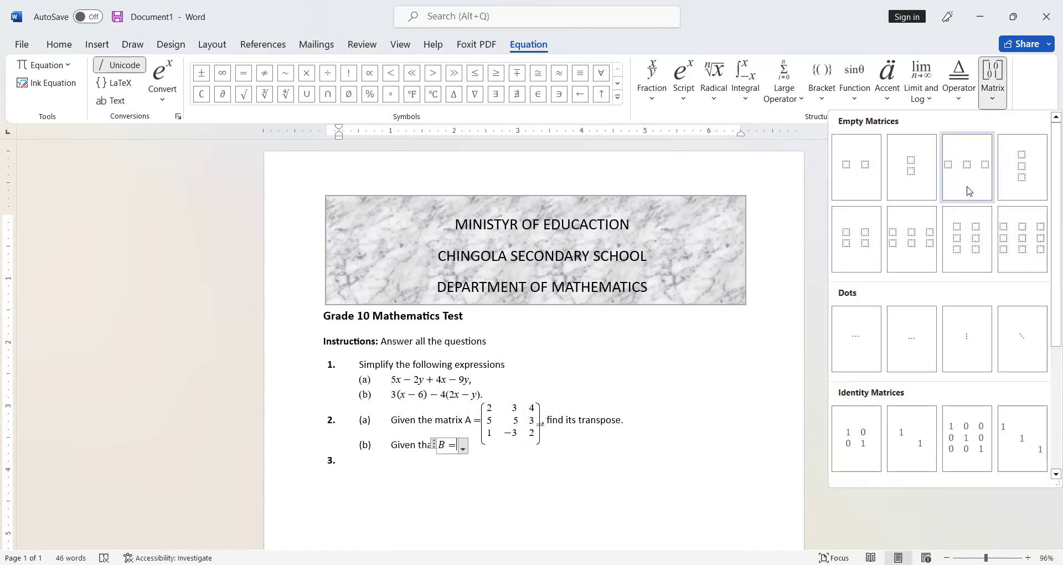
left_click(969, 191)
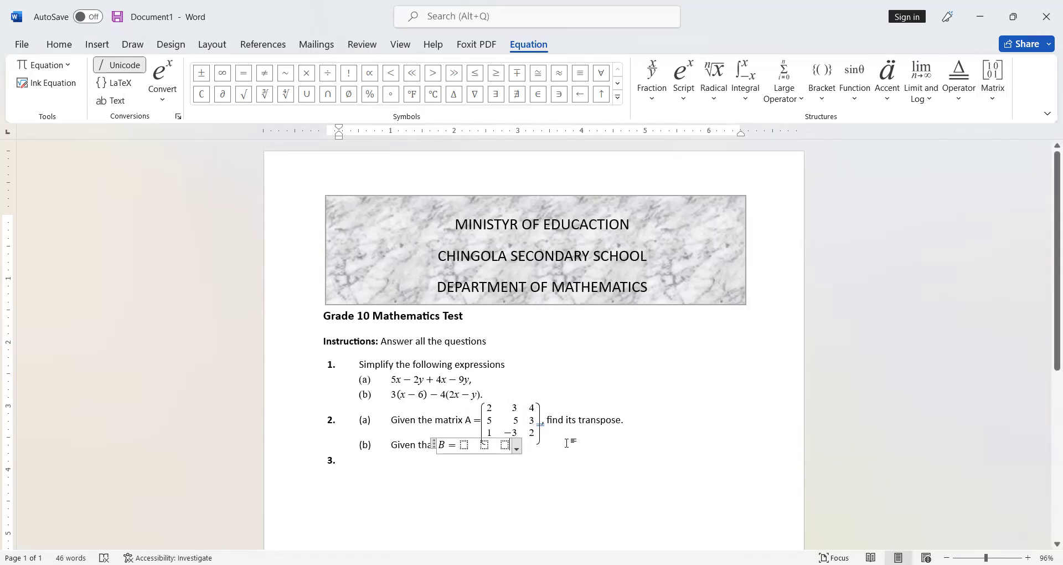
left_click_drag(464, 446, 486, 446)
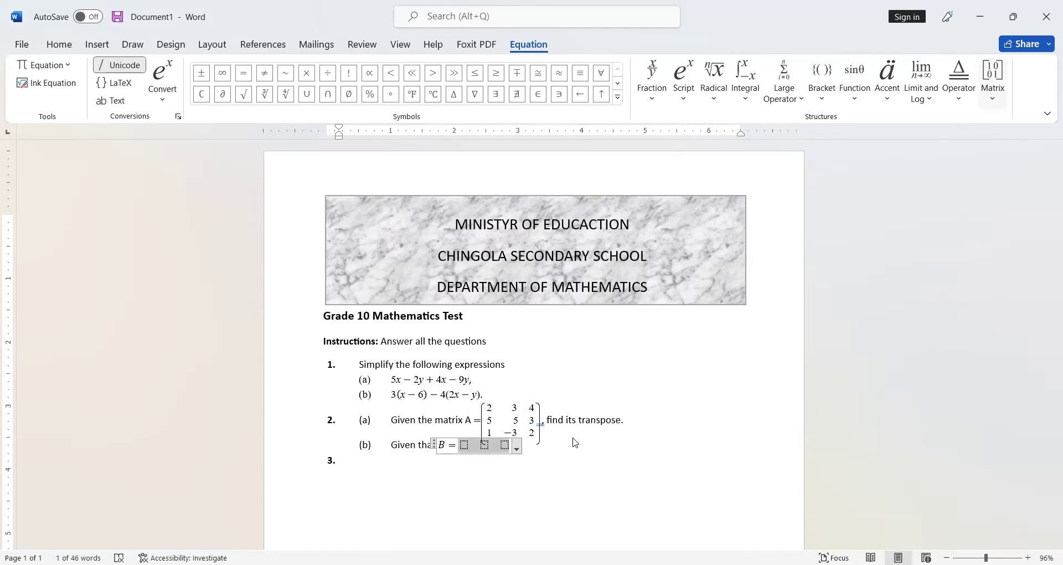
left_click(992, 81)
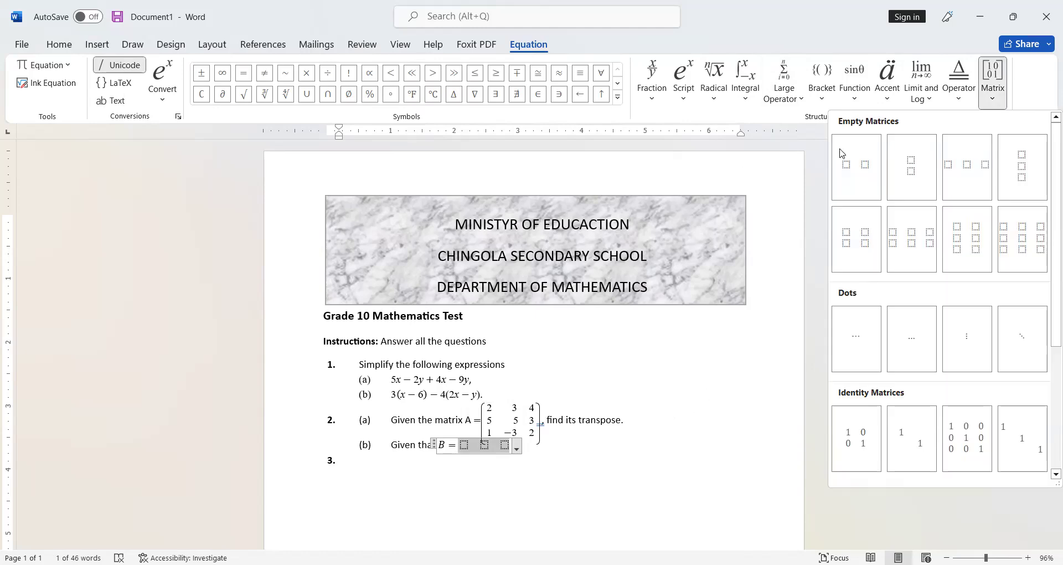
left_click(837, 180)
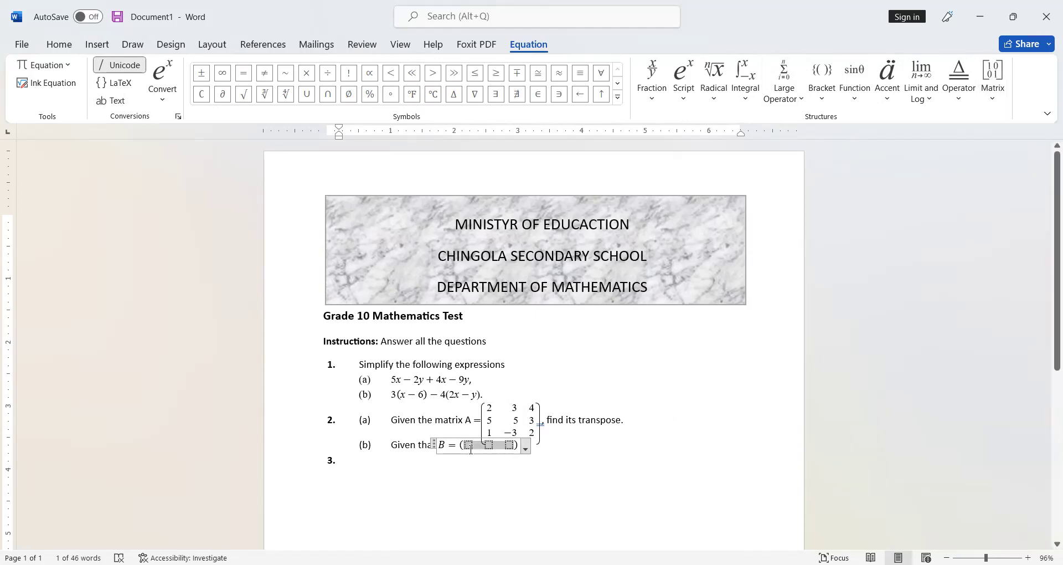
Step: Fill the row matrix with 2, −4 and 5, and set the letter B to plain text
type("2")
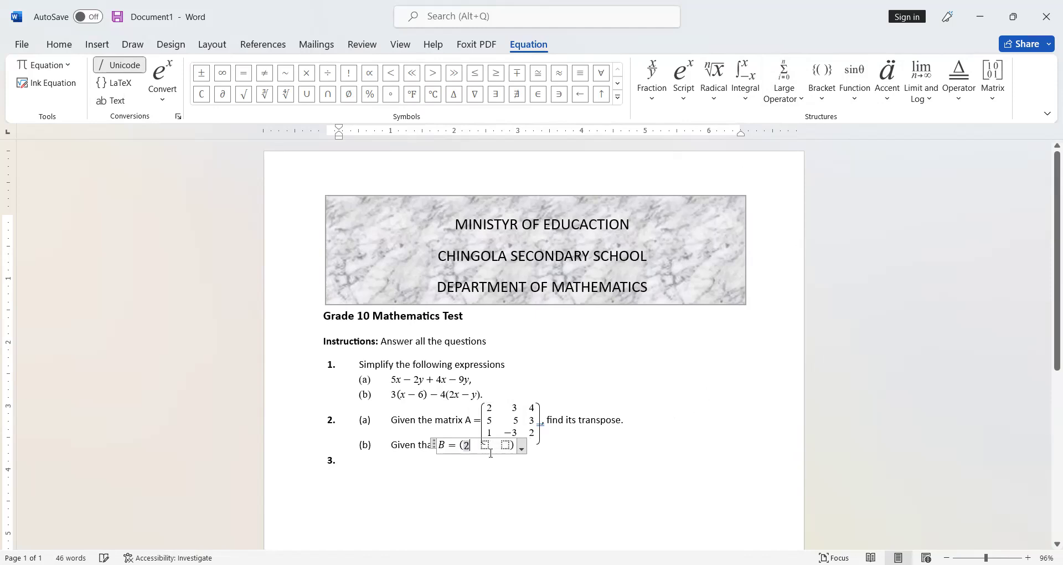
left_click(485, 446)
type("-")
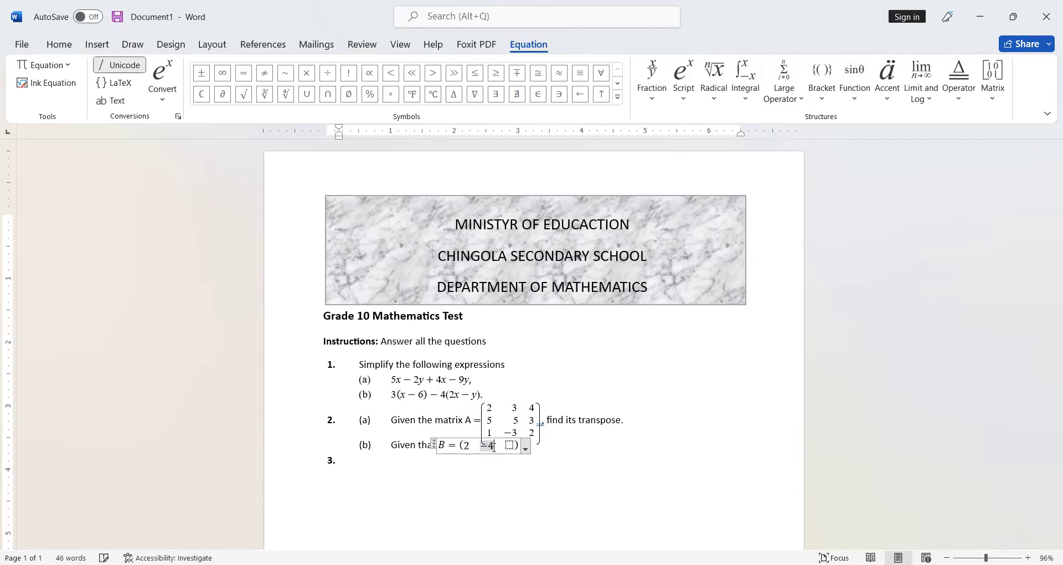
type("4")
left_click(510, 446)
type("5")
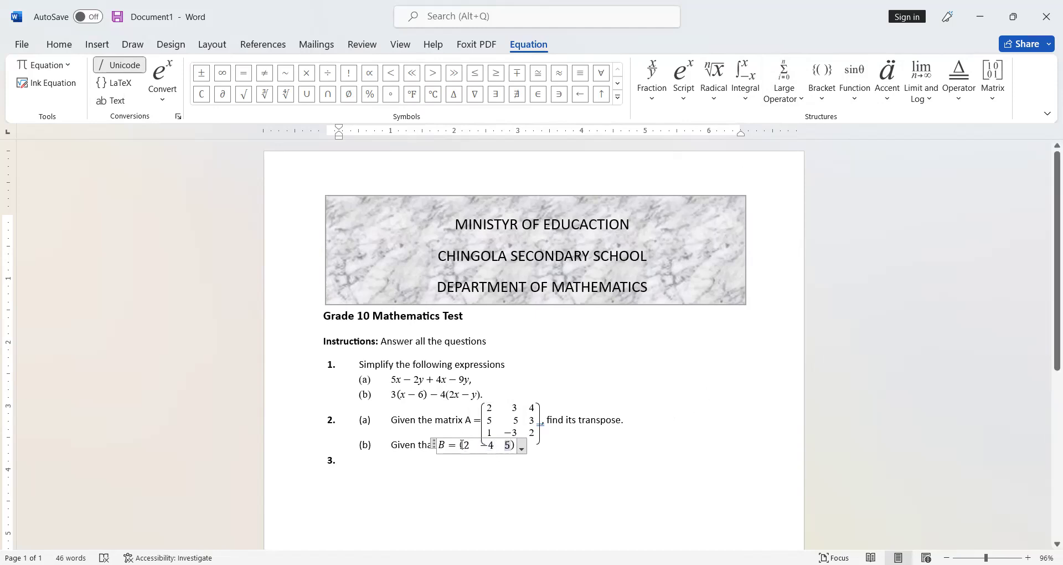
double_click(441, 446)
left_click(112, 100)
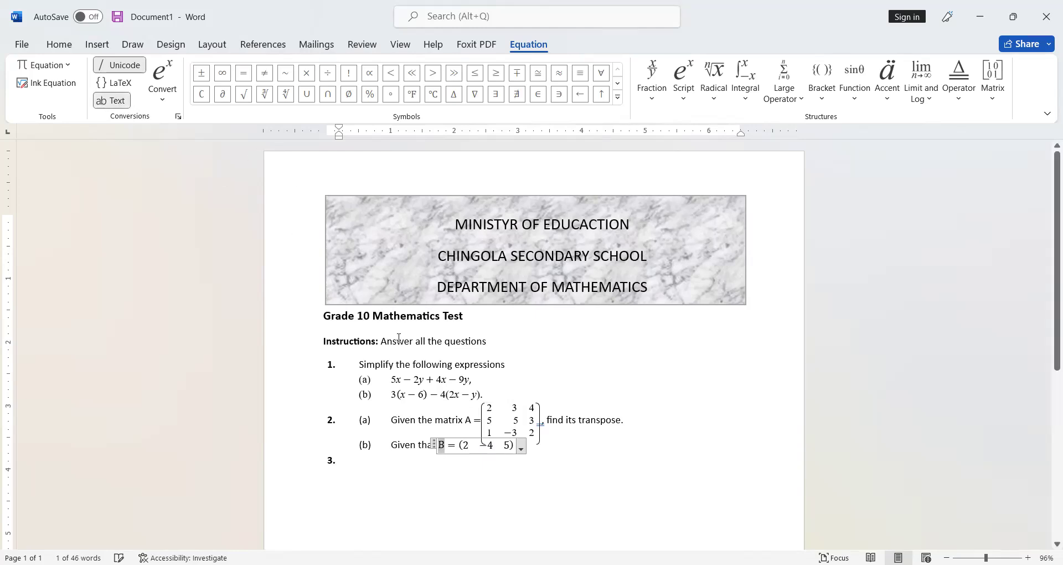
double_click(462, 446)
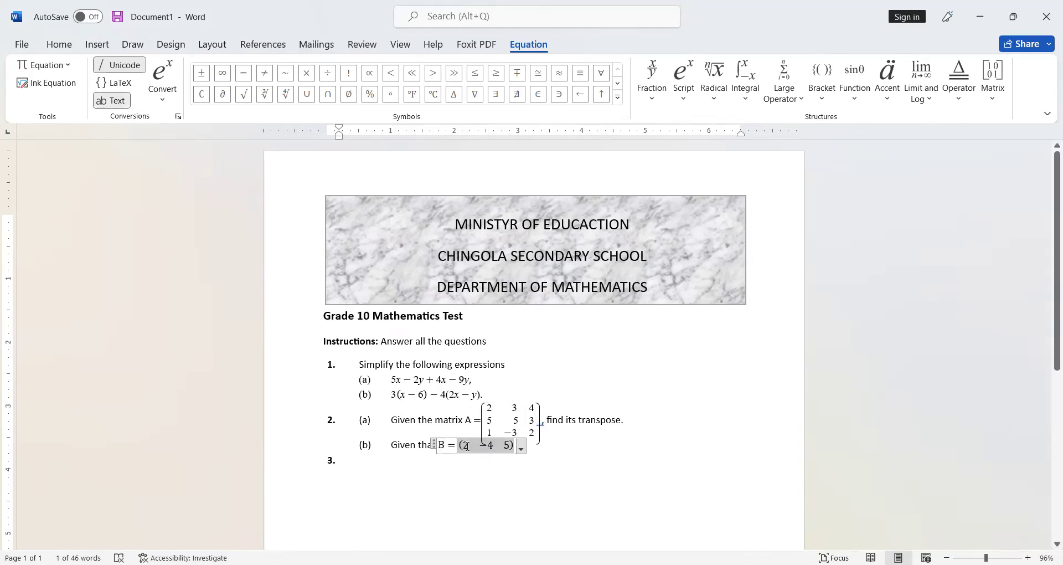
left_click(113, 100)
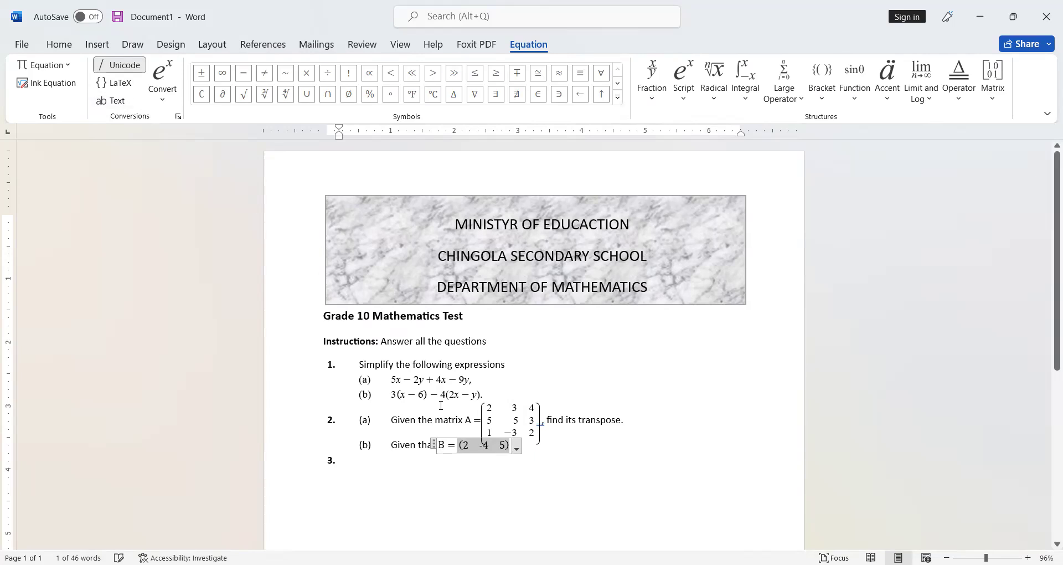
left_click(479, 451)
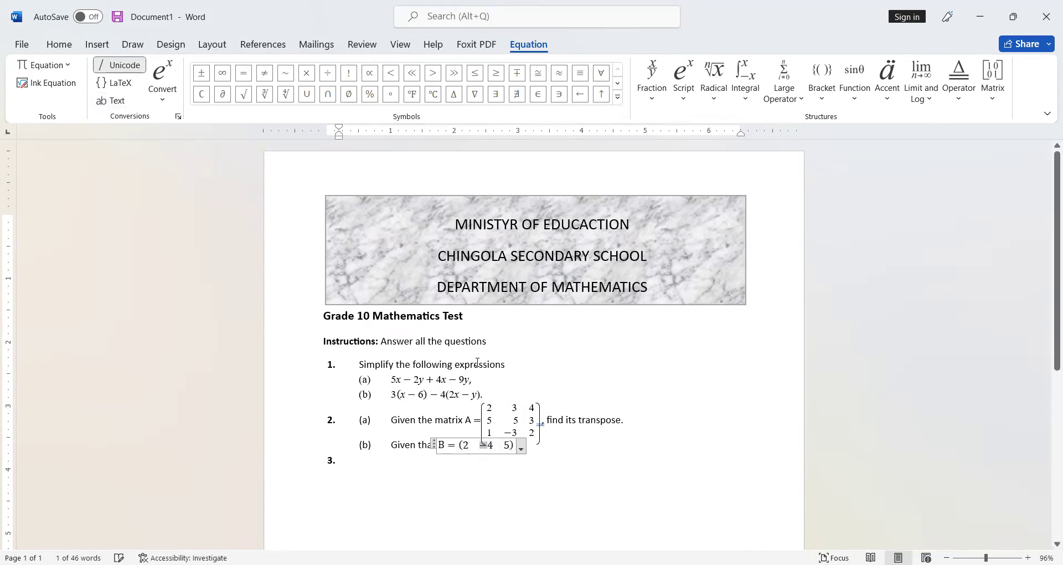
left_click(556, 453)
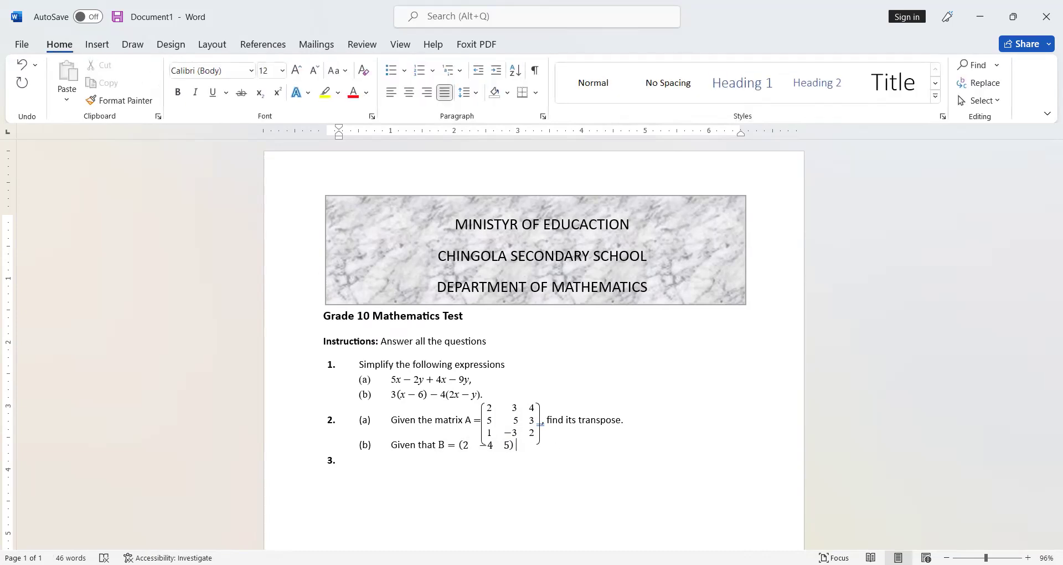
Step: Write "and C" after B's matrix, then insert an equation with "=" followed by a 3x2 empty matrix
type("and C")
key("BackSpace")
key("alt+equal")
type("=")
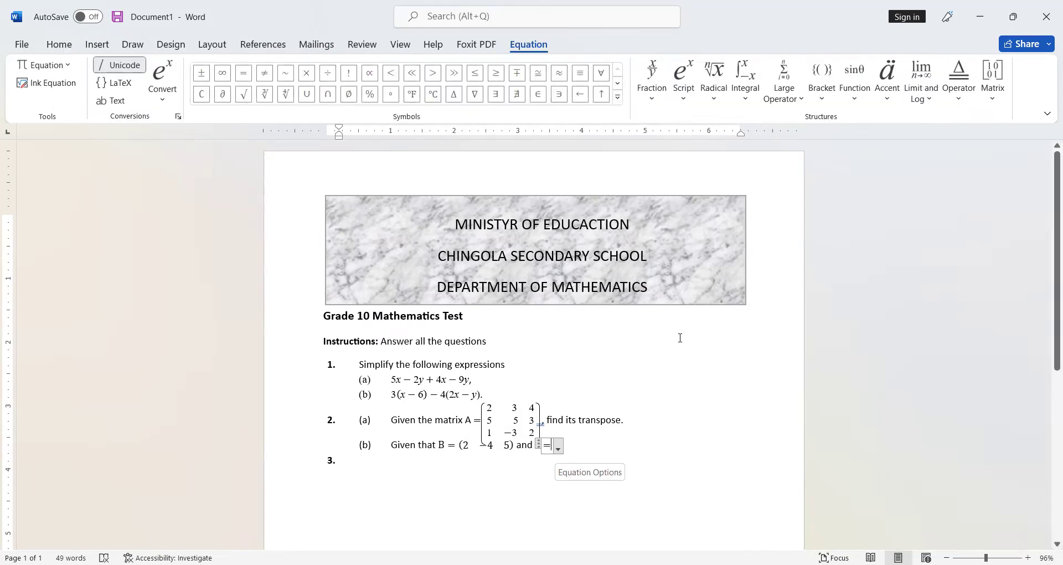
left_click(994, 71)
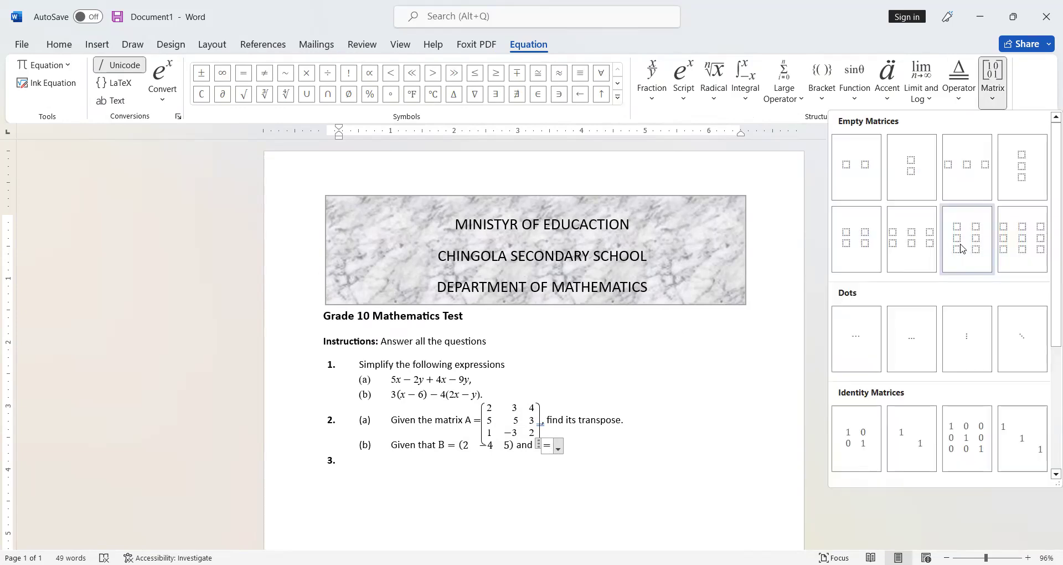
left_click(964, 249)
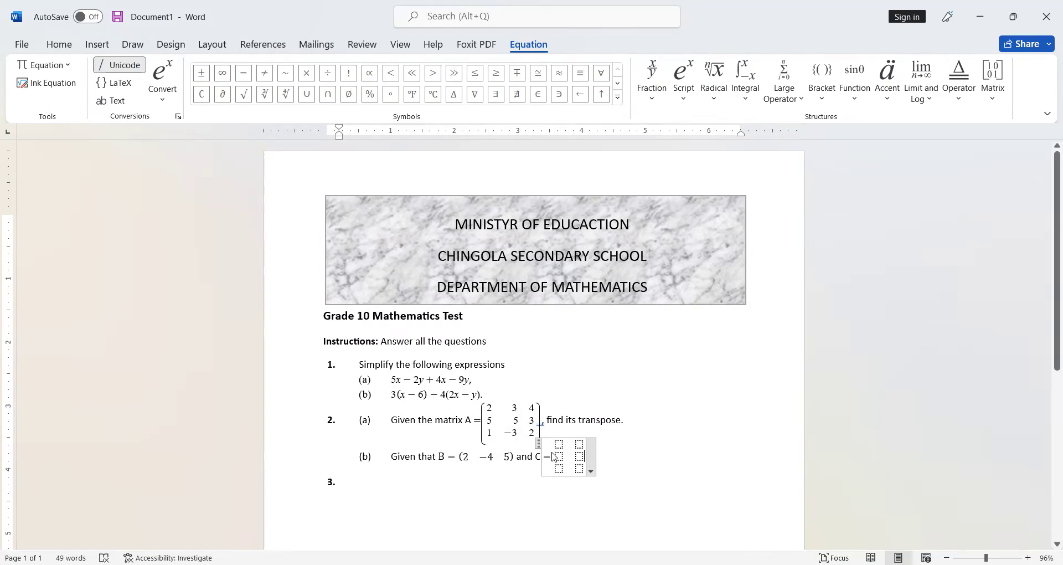
Step: Fill matrix C with 1, 7, −3 in the first column and 2, 0, 1 in the second
left_click(559, 448)
type("1")
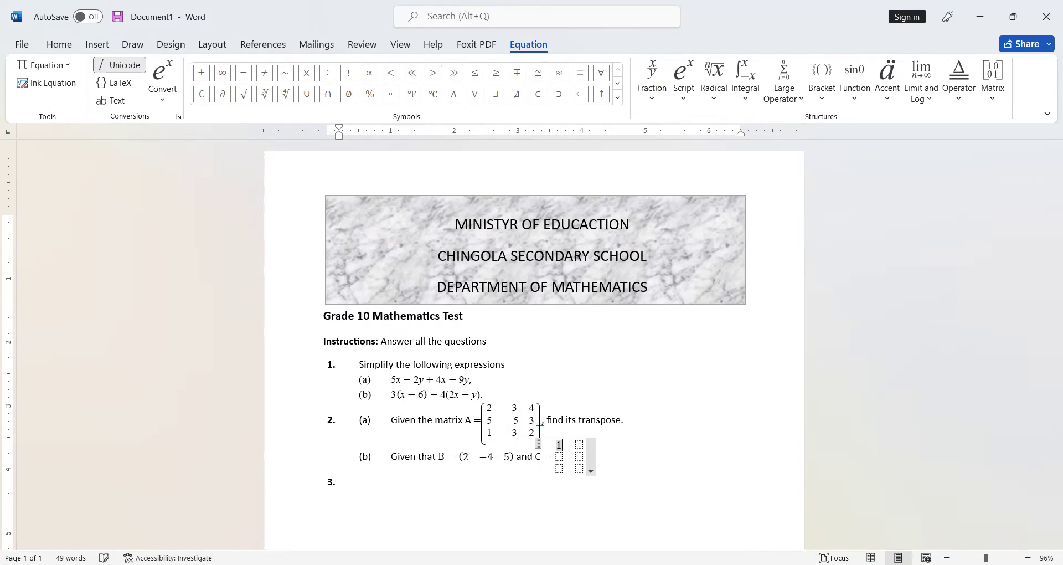
key("Down")
type("7")
key("Down")
type("-3")
left_click(583, 443)
type("2")
key("Down")
type("0")
left_click(587, 470)
type("1")
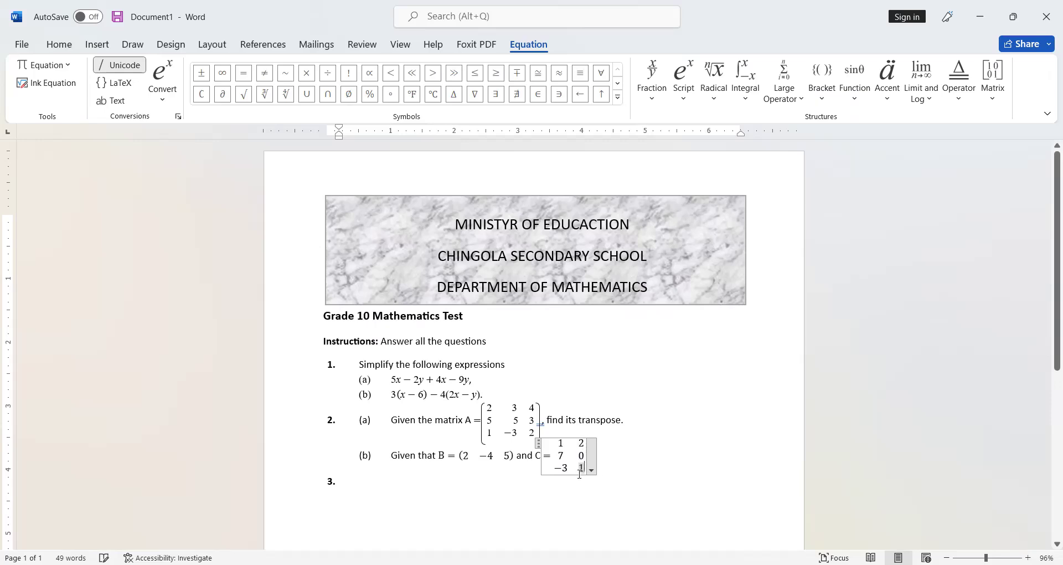
Step: Select the first-column entries of matrix C and apply plain text formatting
left_click(558, 453)
left_click(558, 443)
left_click_drag(559, 445, 565, 454)
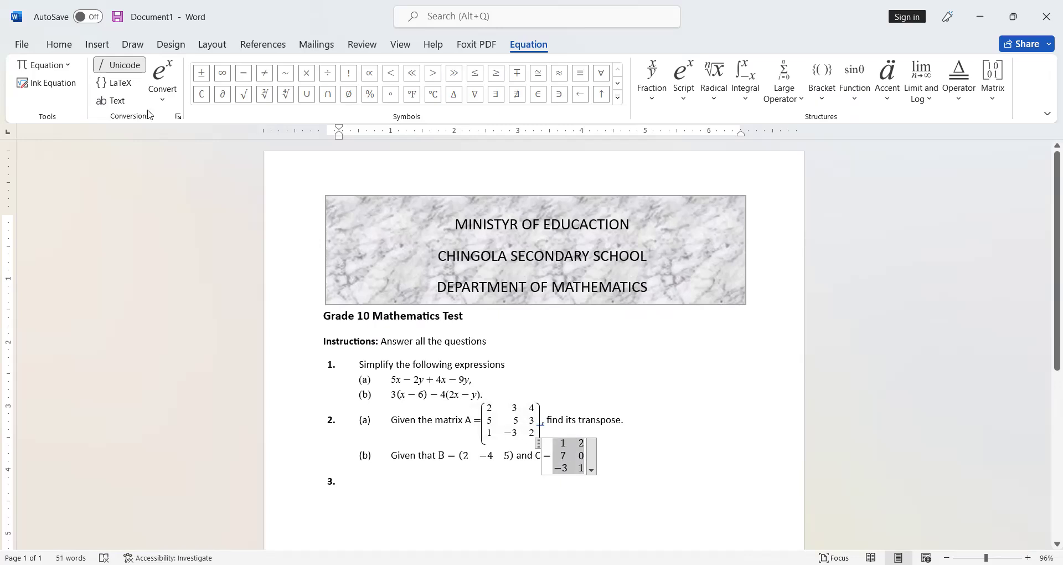
left_click(558, 468)
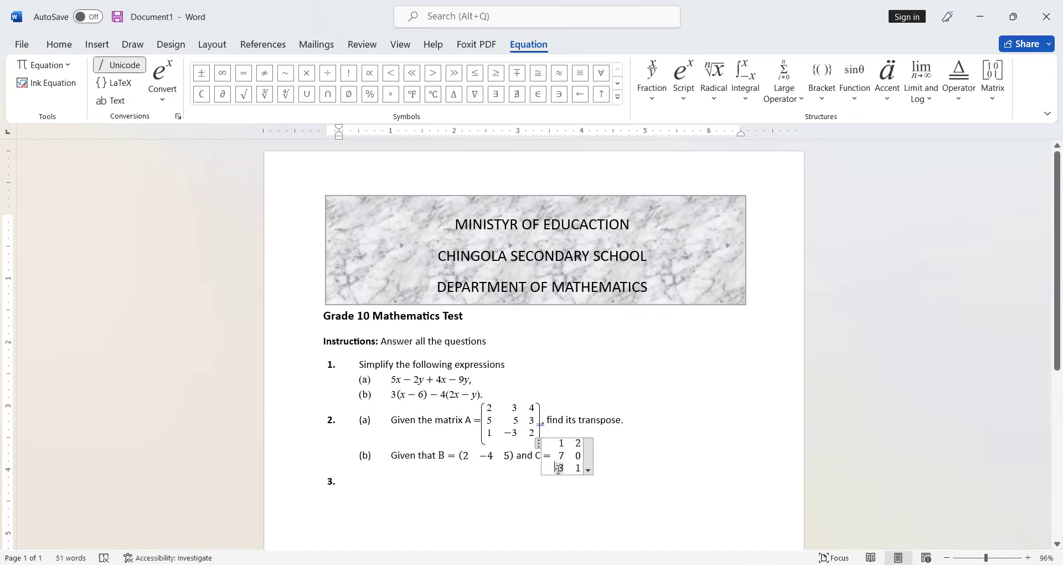
left_click_drag(555, 469, 560, 468)
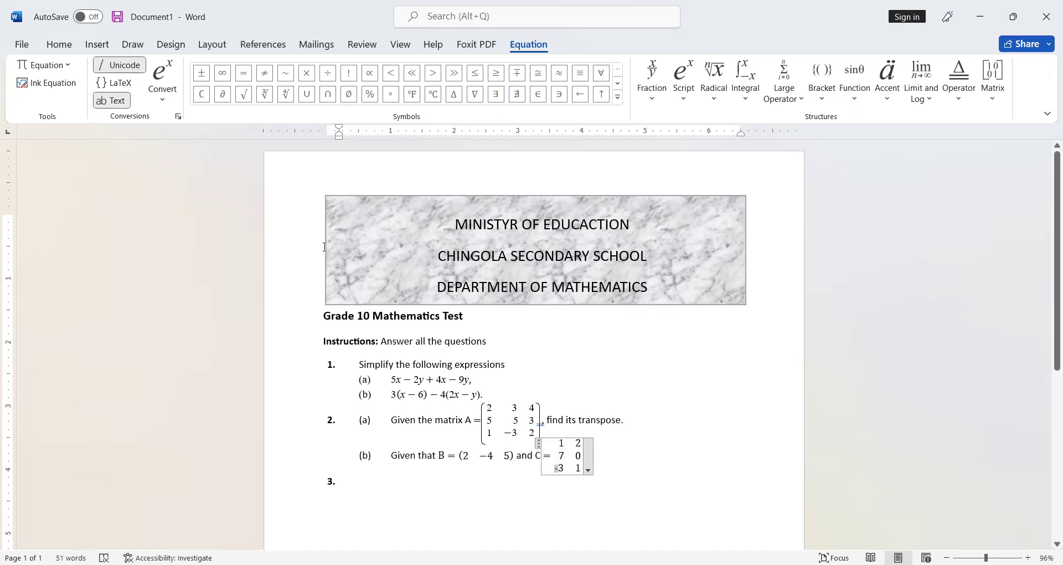
left_click(111, 100)
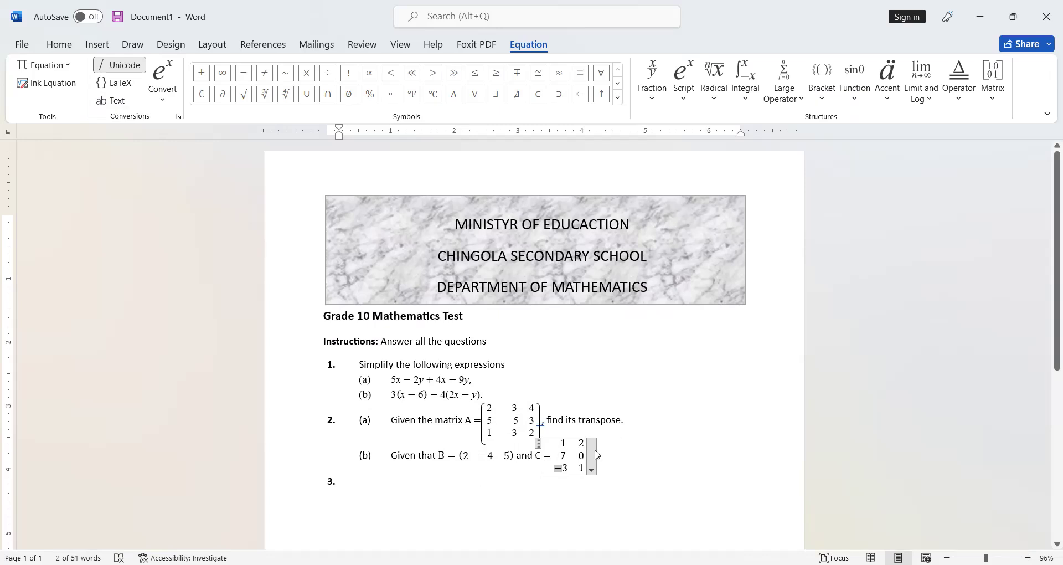
Step: Copy the large bracket shape around matrix A and position the copy around matrix C
left_click(633, 470)
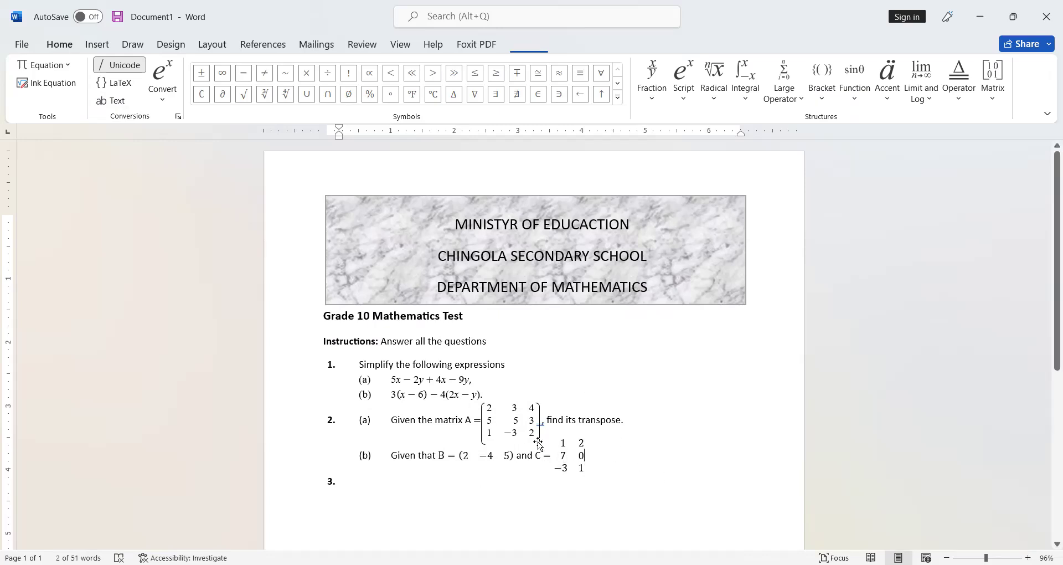
left_click(540, 436)
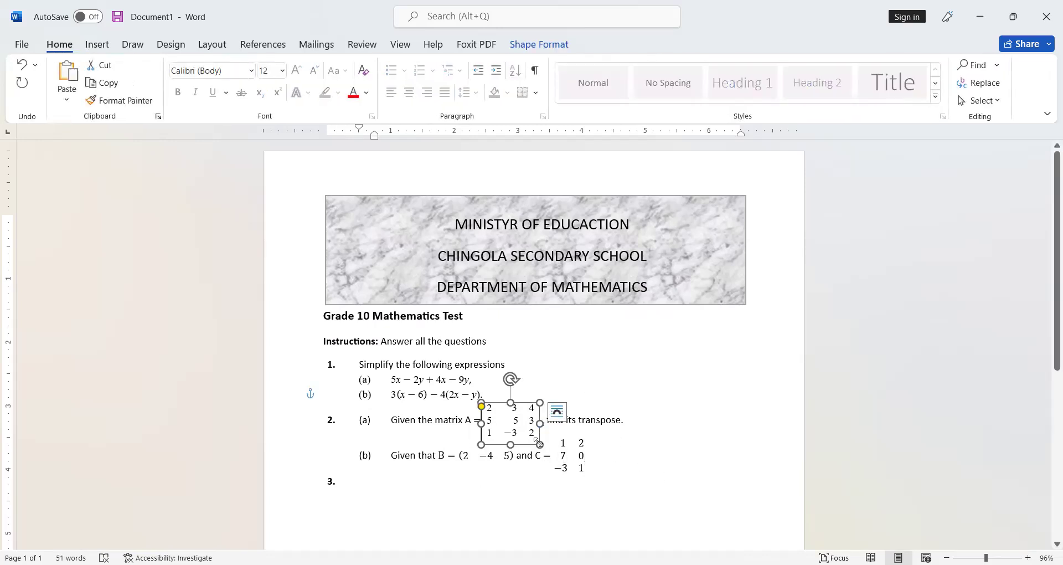
left_click(624, 456)
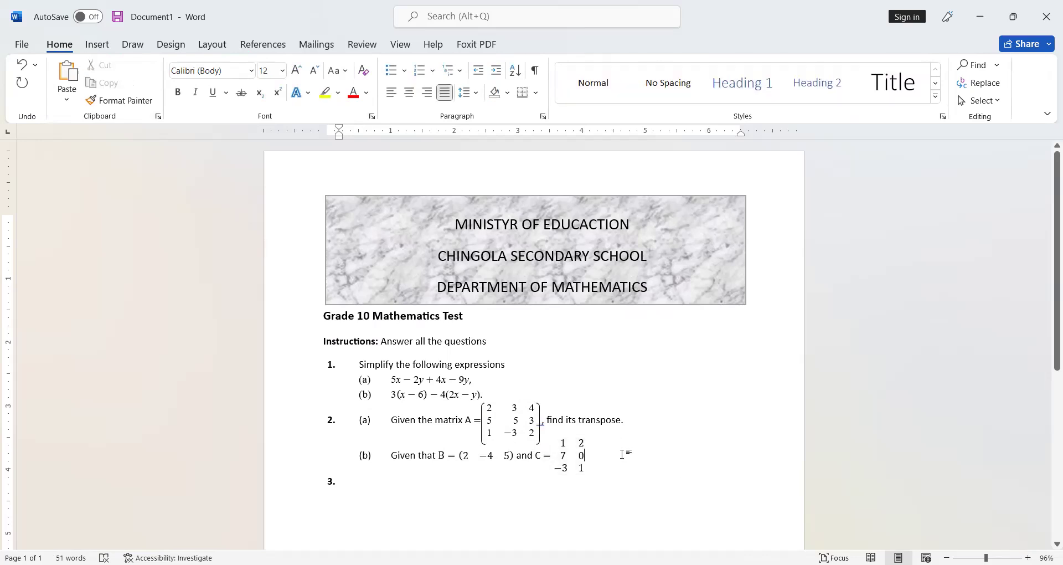
left_click_drag(561, 412, 552, 345)
left_click(536, 330)
left_click(685, 478)
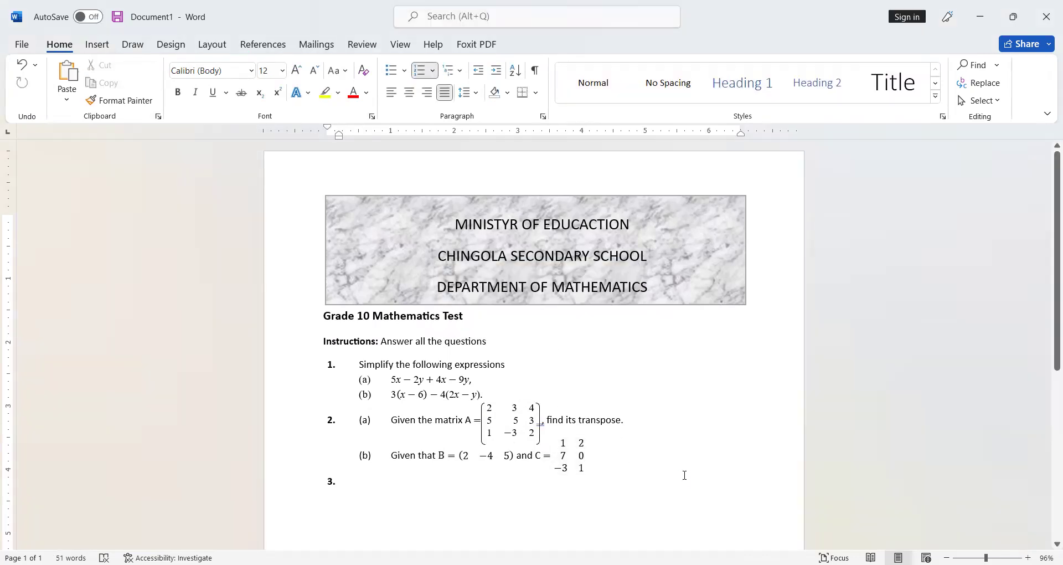
key("ctrl+v")
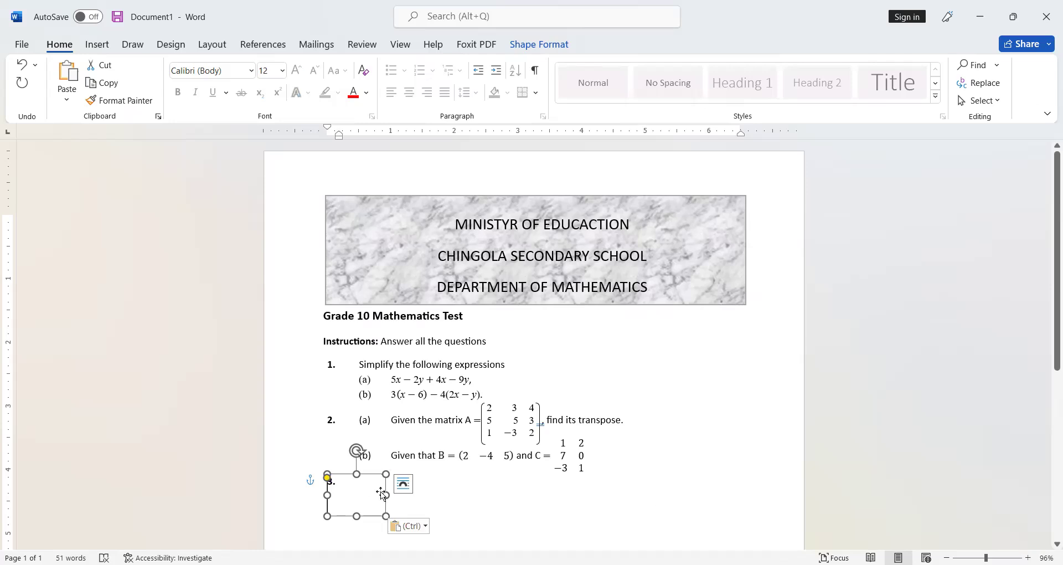
left_click_drag(385, 495, 552, 458)
left_click(581, 501)
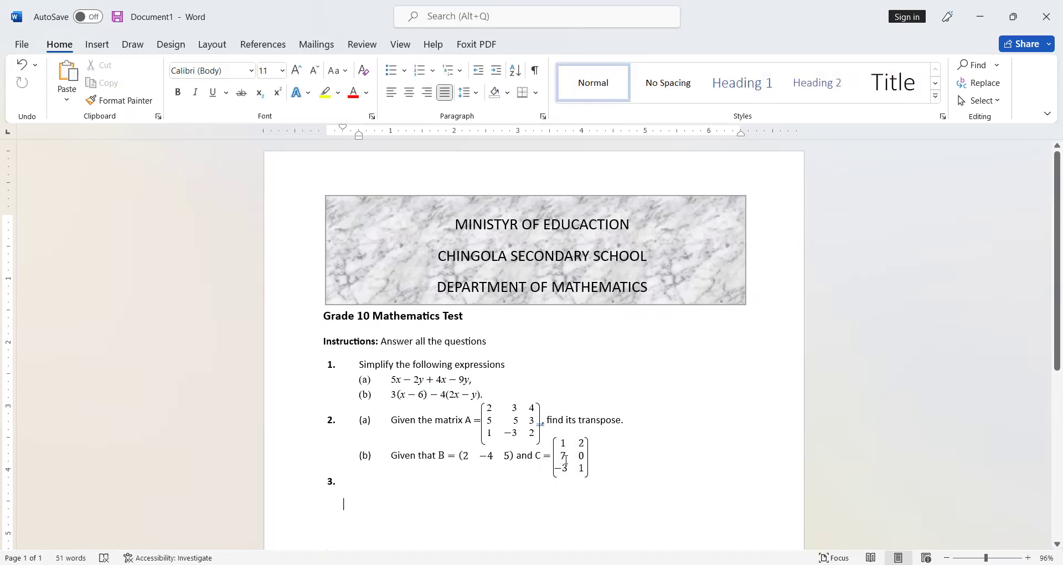
Step: Change the font of questions 1 and 2 to Times New Roman
left_click(365, 482)
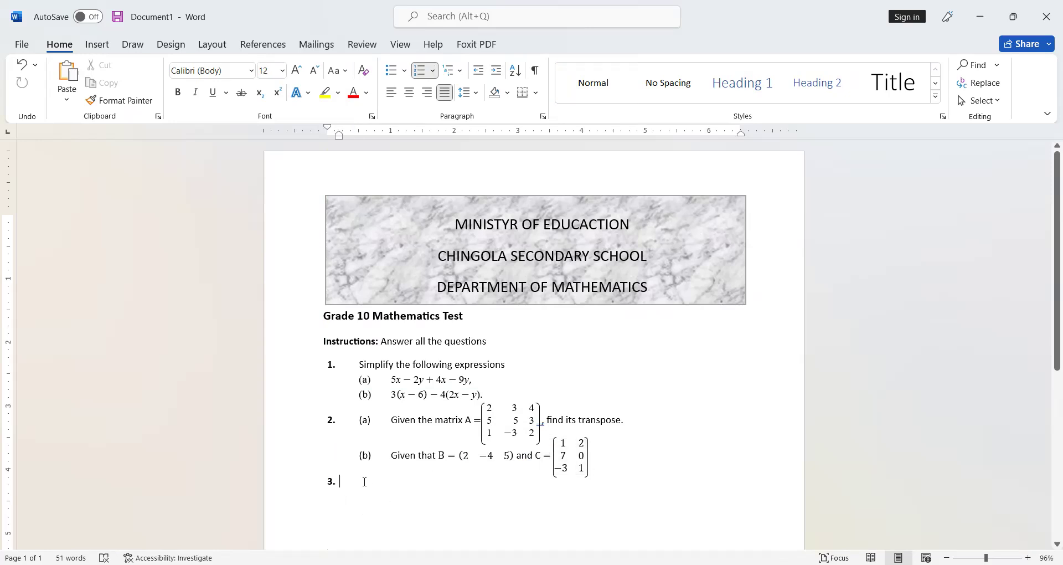
left_click_drag(601, 461, 265, 365)
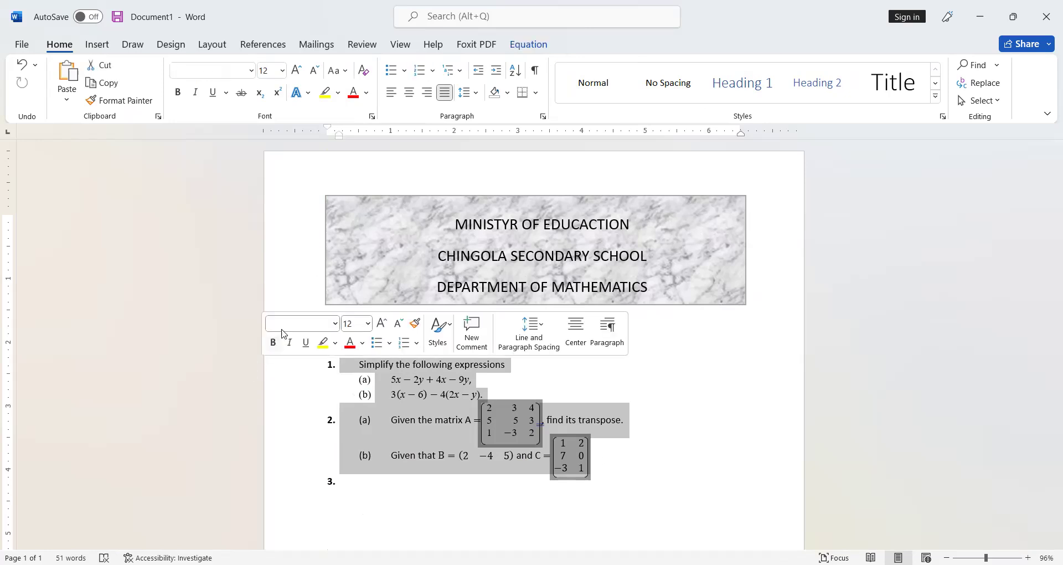
left_click(251, 71)
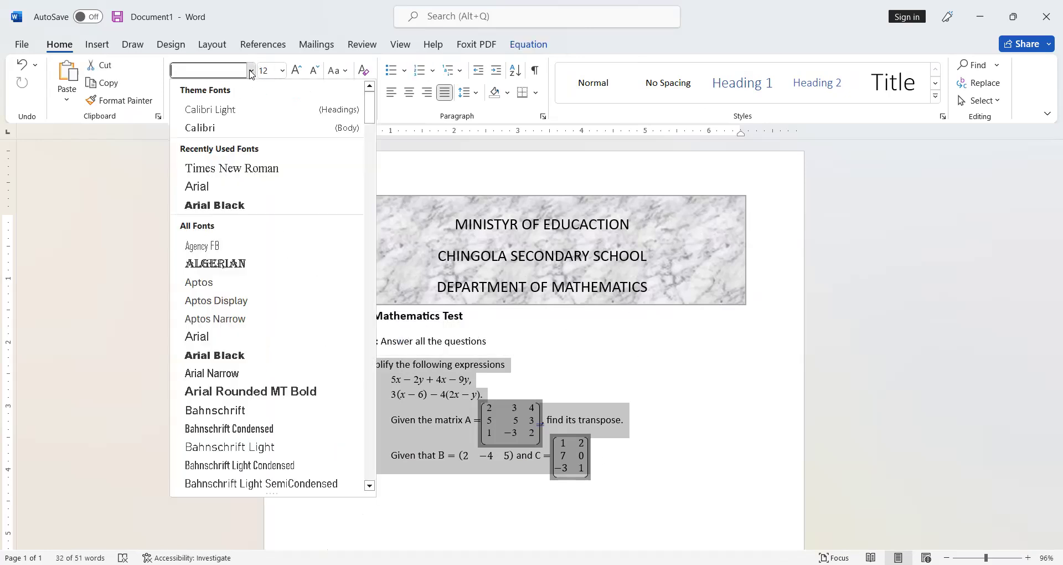
left_click(248, 171)
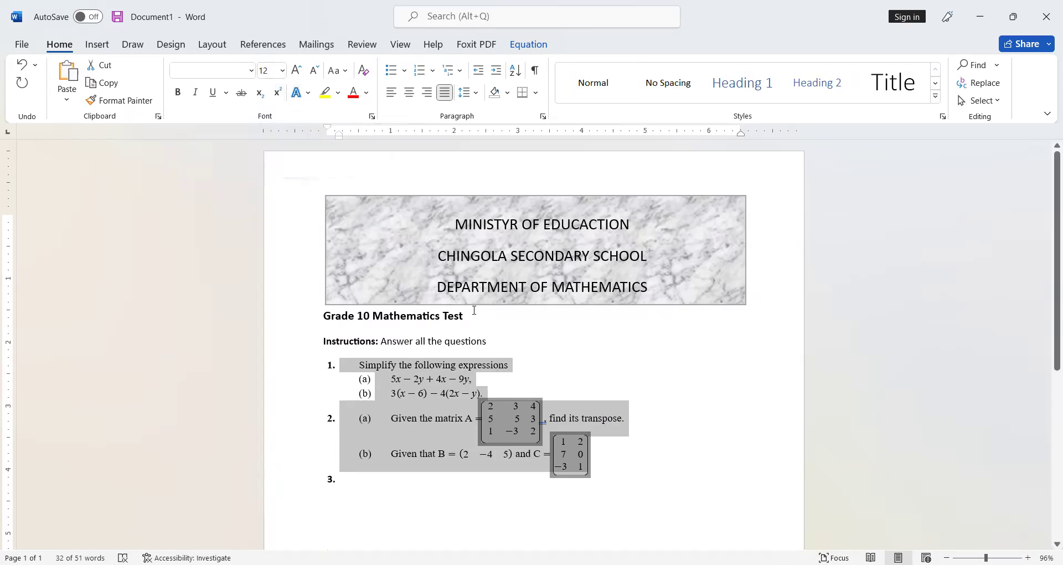
left_click(396, 481)
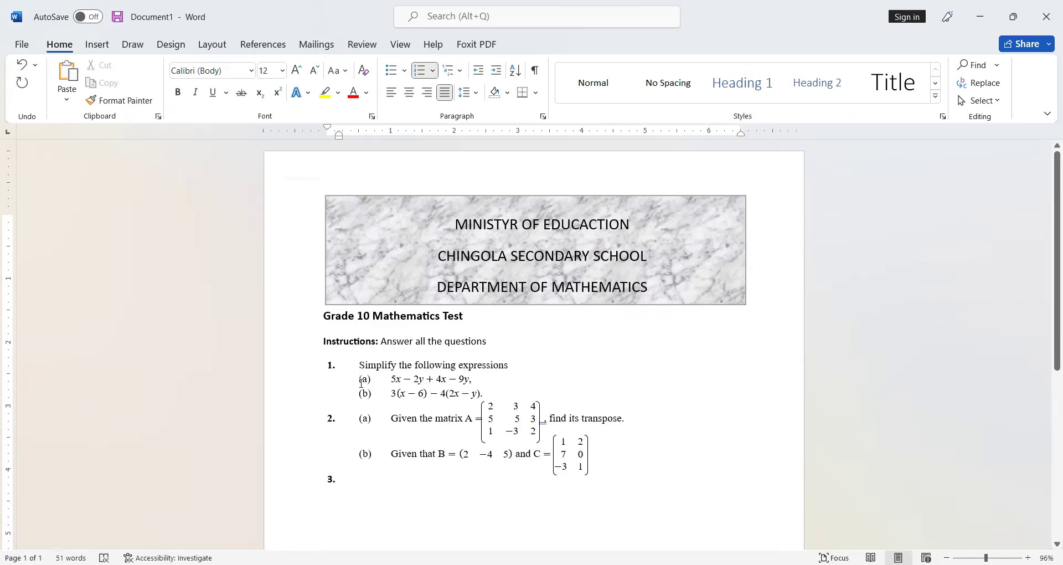
Step: Make the (a) and (b) labels of questions 1 and 2 bold
left_click_drag(361, 382, 362, 389)
key("ctrl+b")
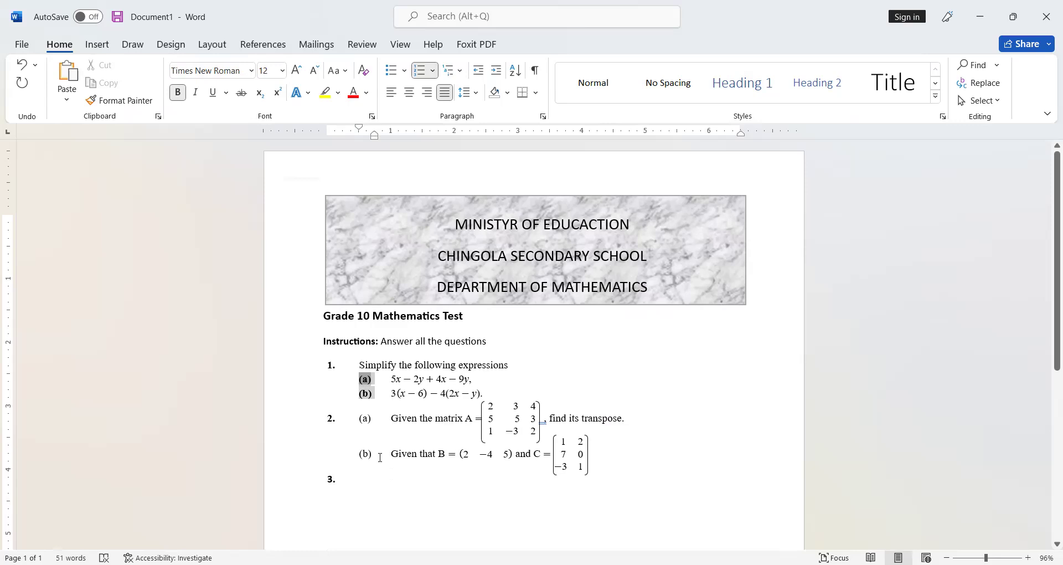
left_click_drag(360, 419, 382, 454)
key("ctrl+b")
key("ctrl+b")
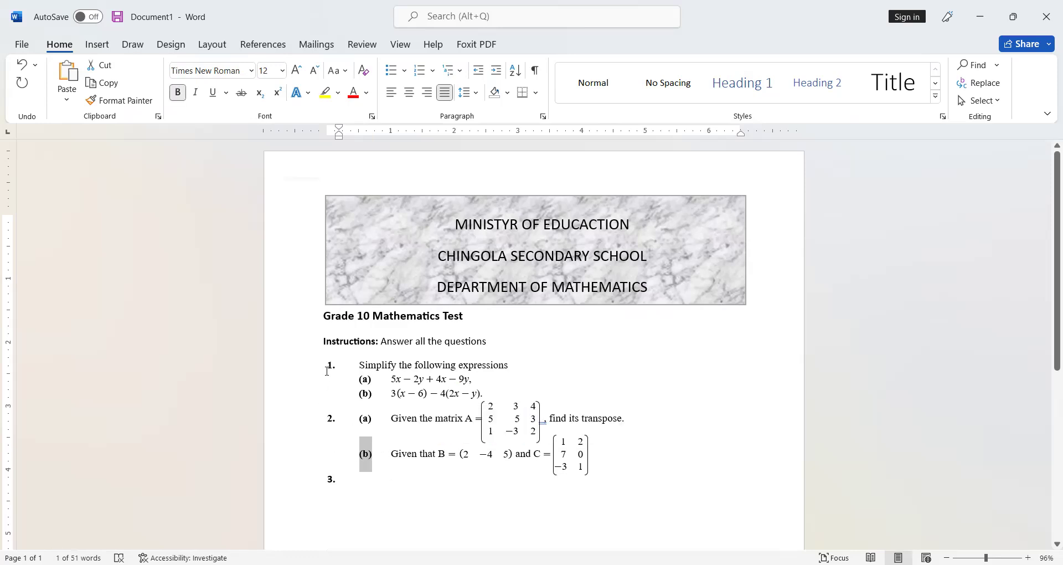
left_click(364, 490)
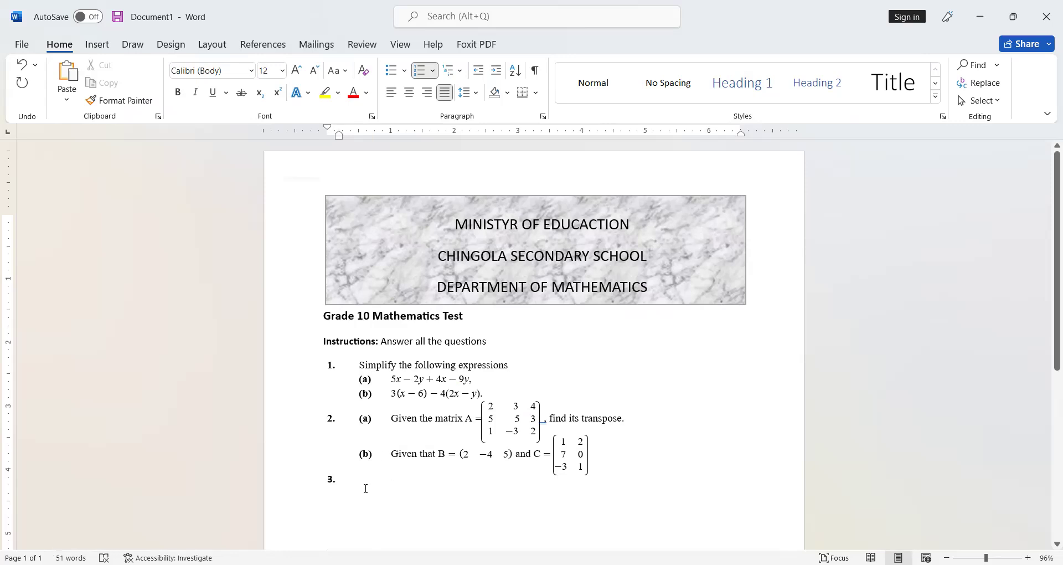
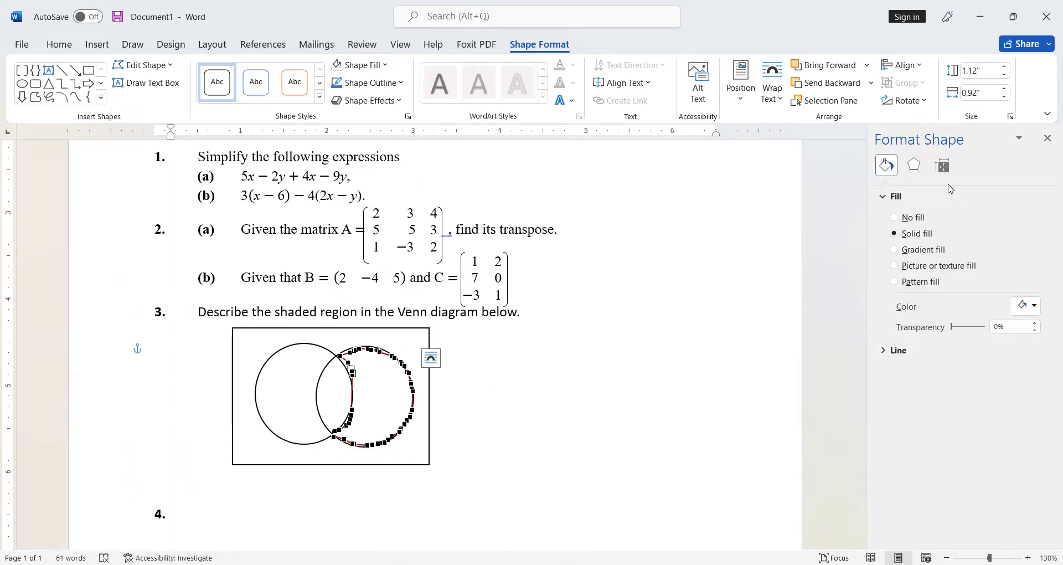
Step: Fill the selected right circle with a black diagonal stripe pattern
left_click(905, 281)
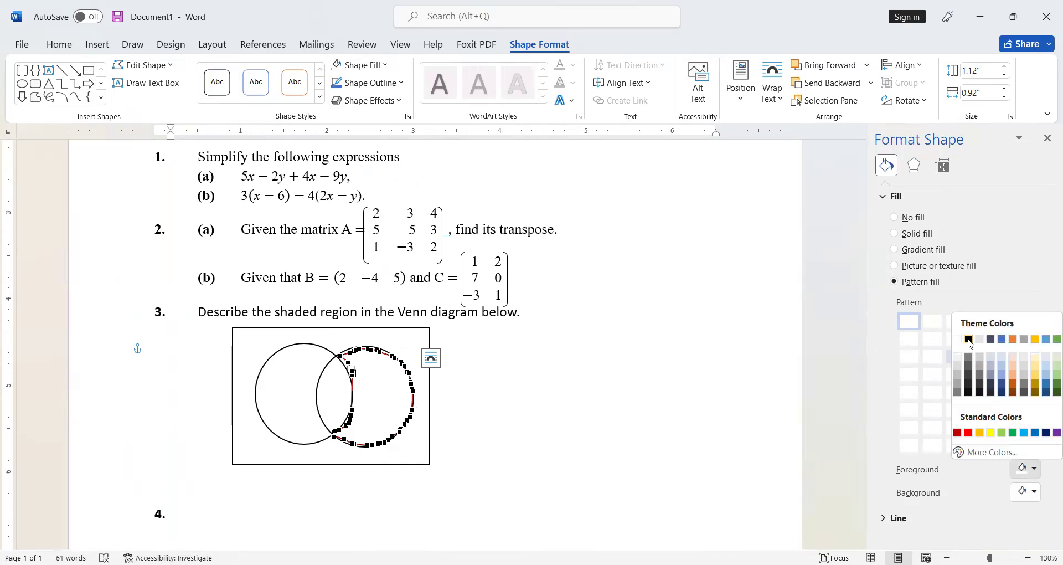
left_click(969, 338)
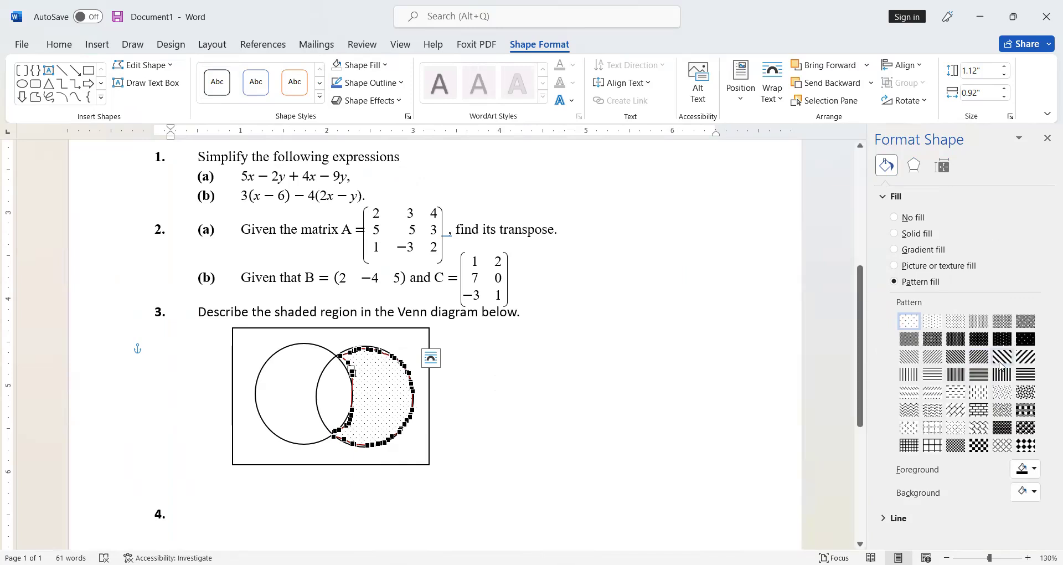
left_click(1001, 360)
left_click(459, 413)
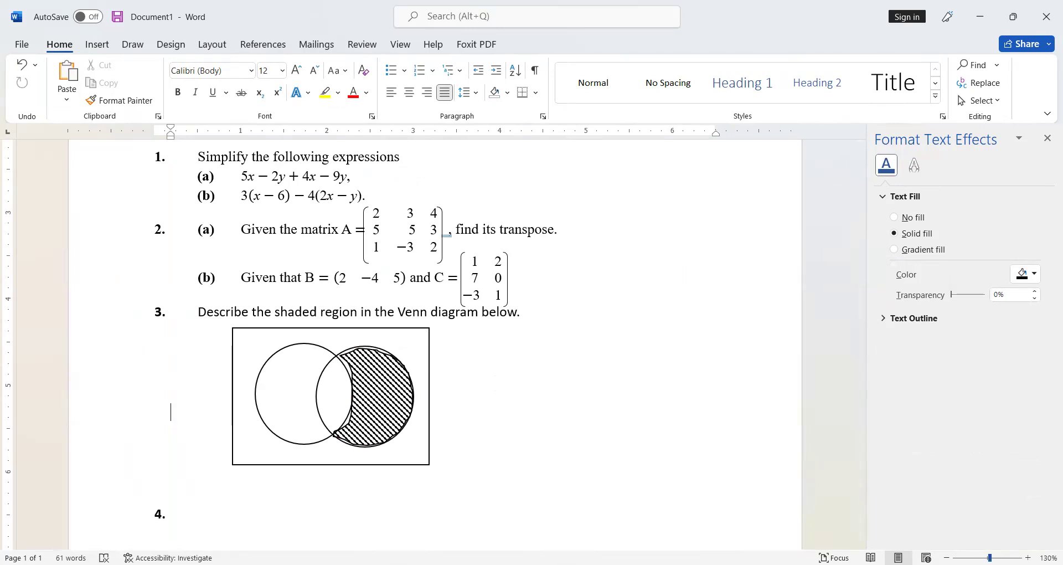
Step: Draw a small text box near question 4 and type the label A in it
scroll(466, 452, "down", 4, "ctrl")
scroll(456, 459, "down", 3)
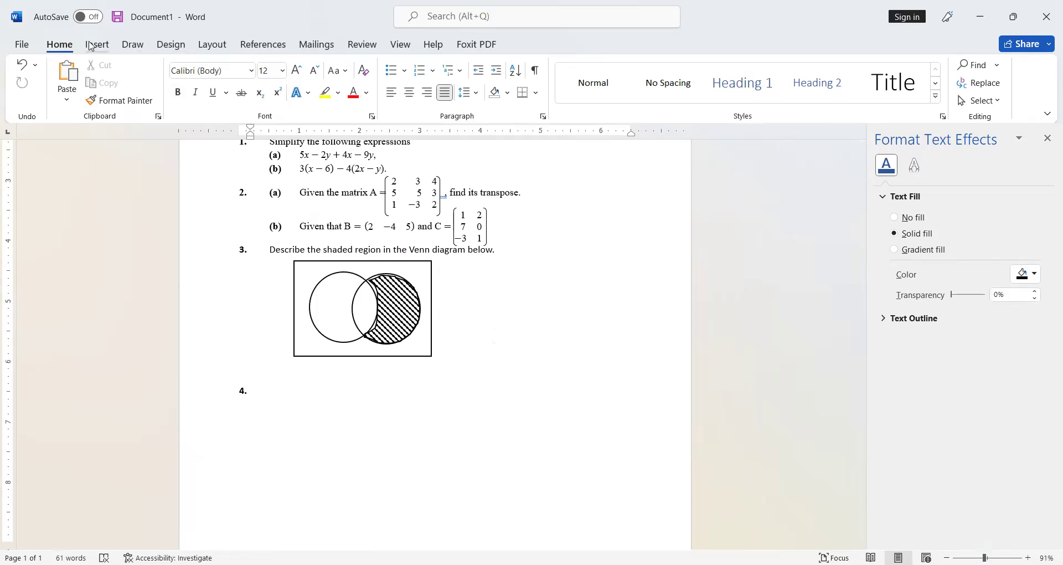
left_click(90, 47)
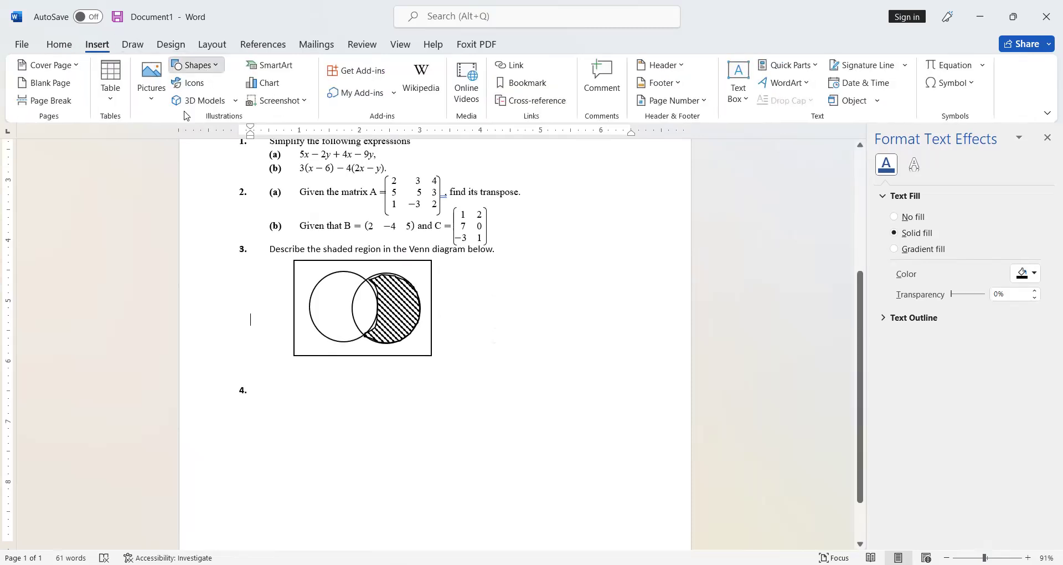
left_click_drag(292, 375, 333, 406)
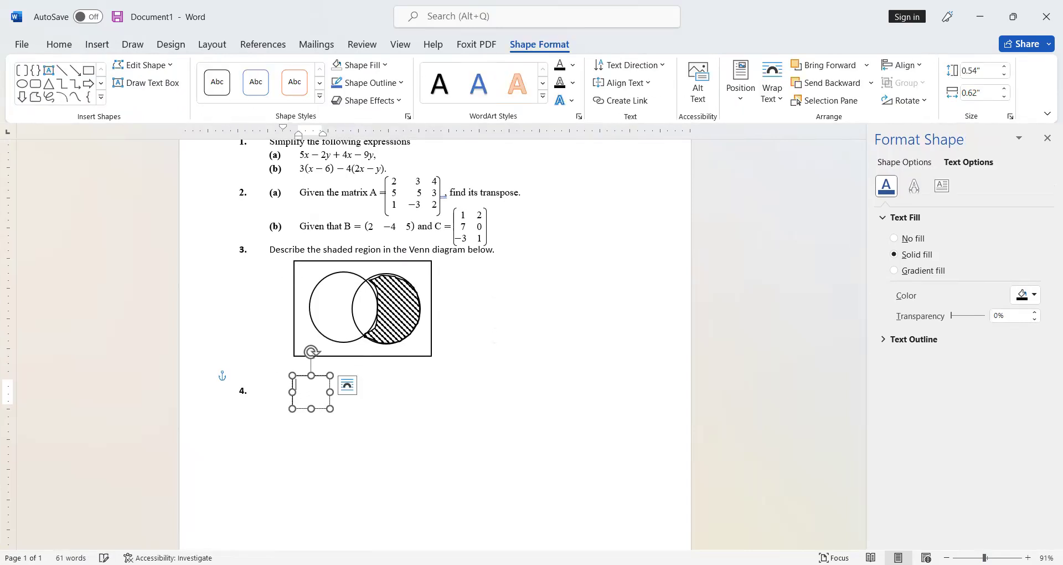
type("A")
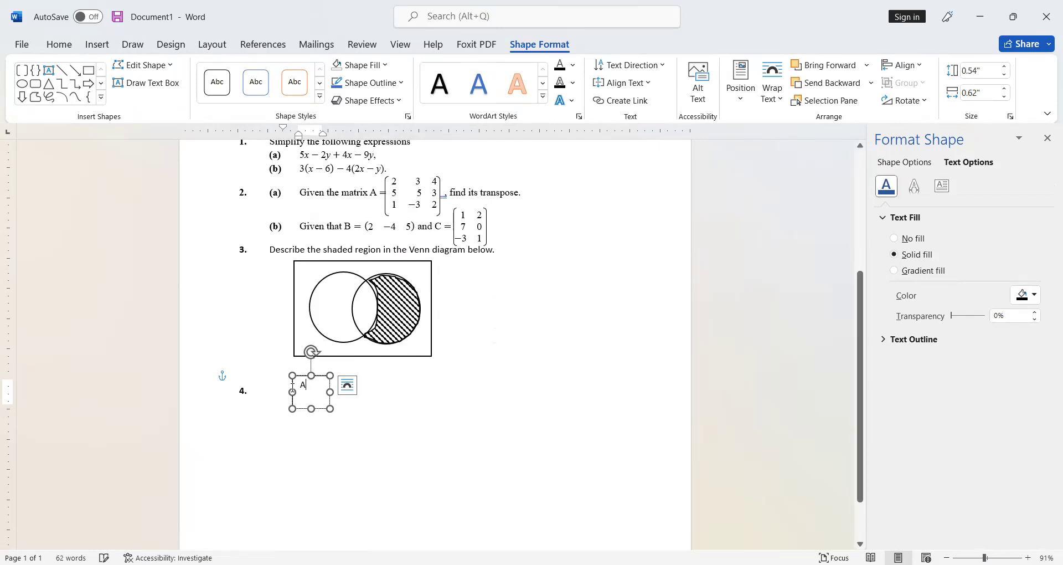
Step: Make the A label bold and enlarge it to 12 pt
left_click_drag(309, 386, 293, 388)
left_click(302, 364)
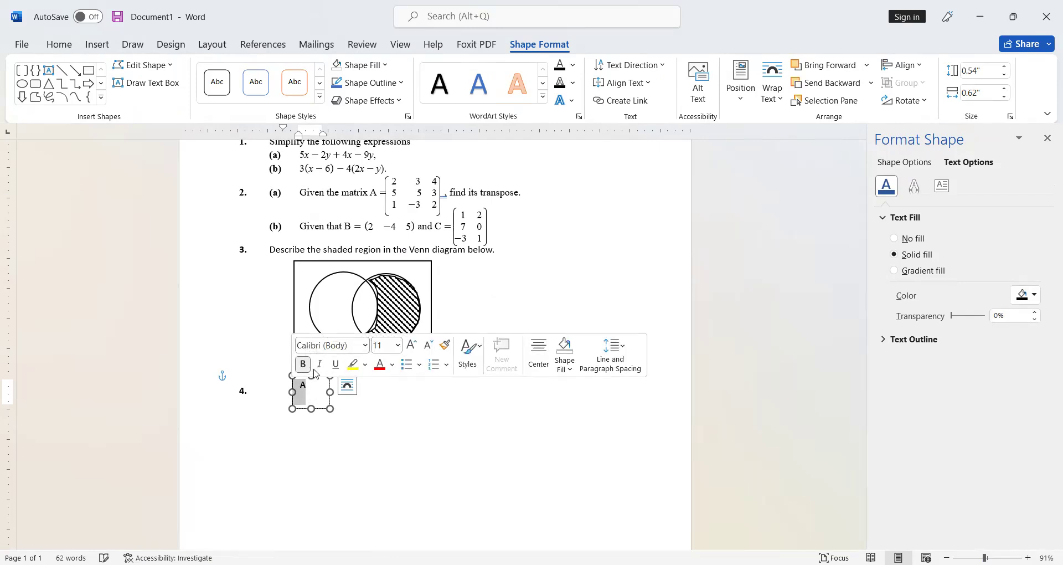
left_click(412, 345)
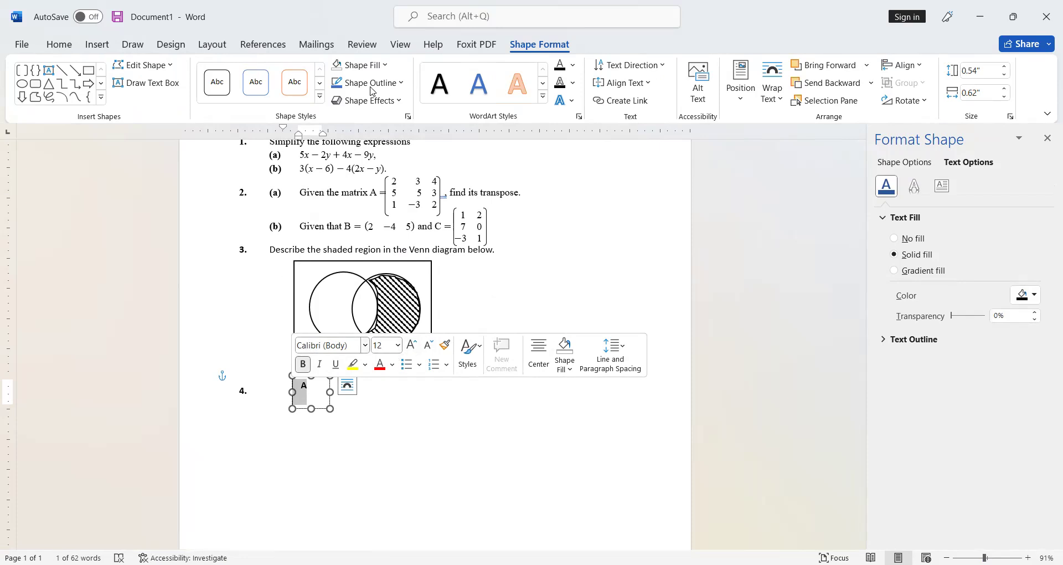
Step: Move the A label box to the top of the left circle in the Venn diagram
left_click_drag(320, 408, 339, 279)
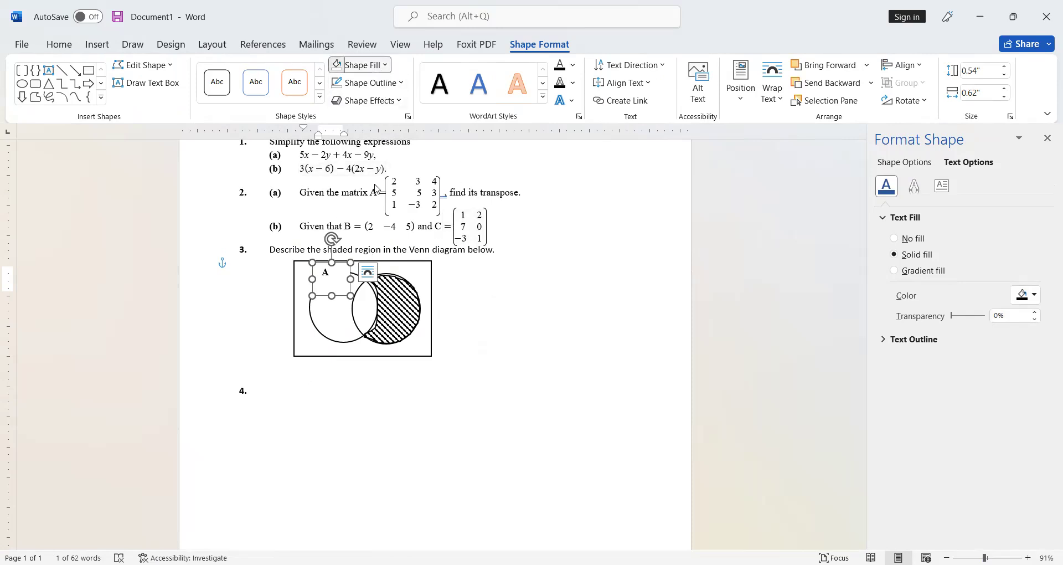
left_click(377, 216)
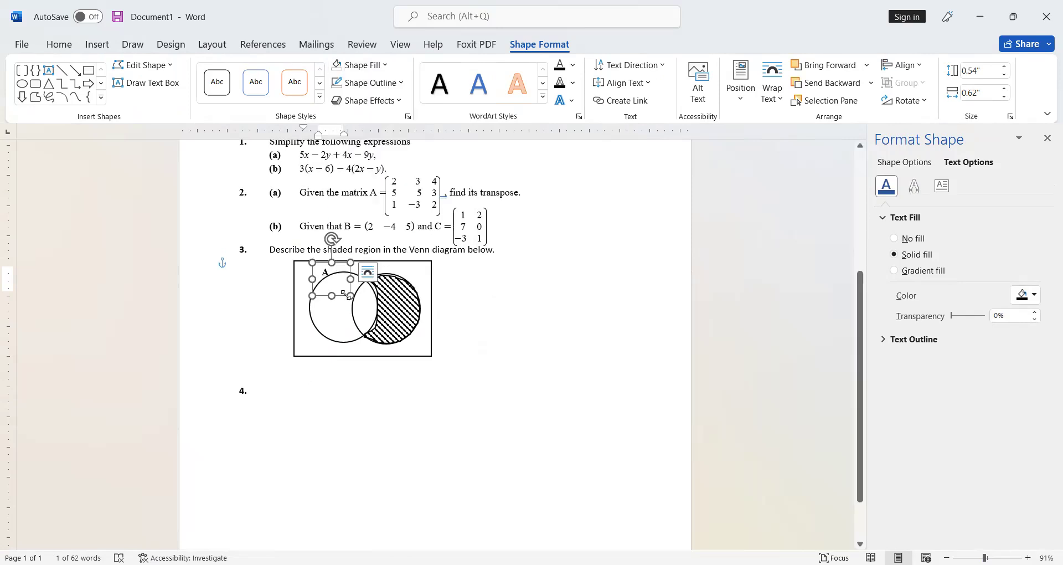
left_click(554, 299)
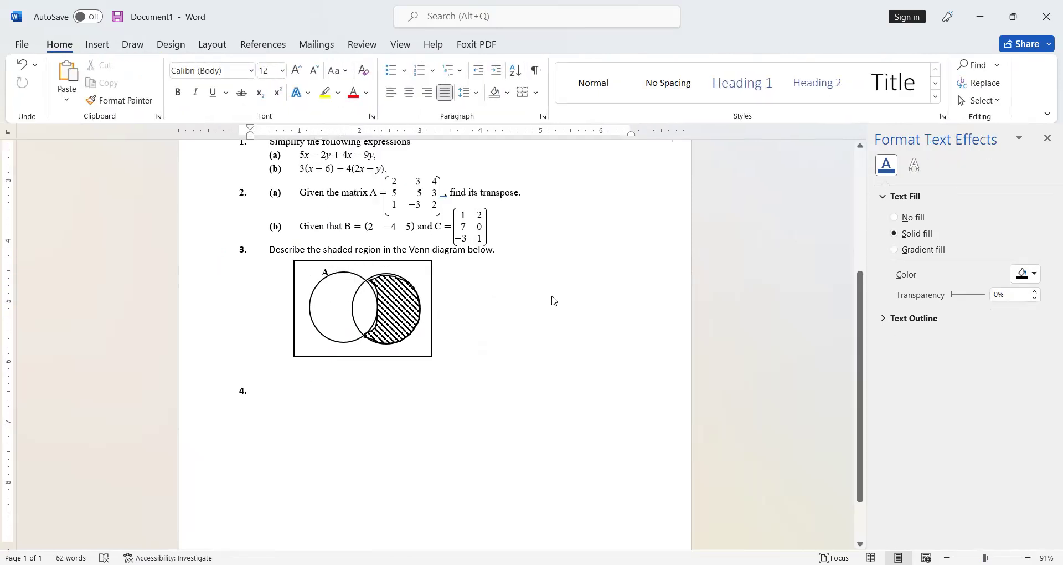
Step: Paste a copy of the label box, change its text to B, and place it beside the right circle
key("ctrl+v")
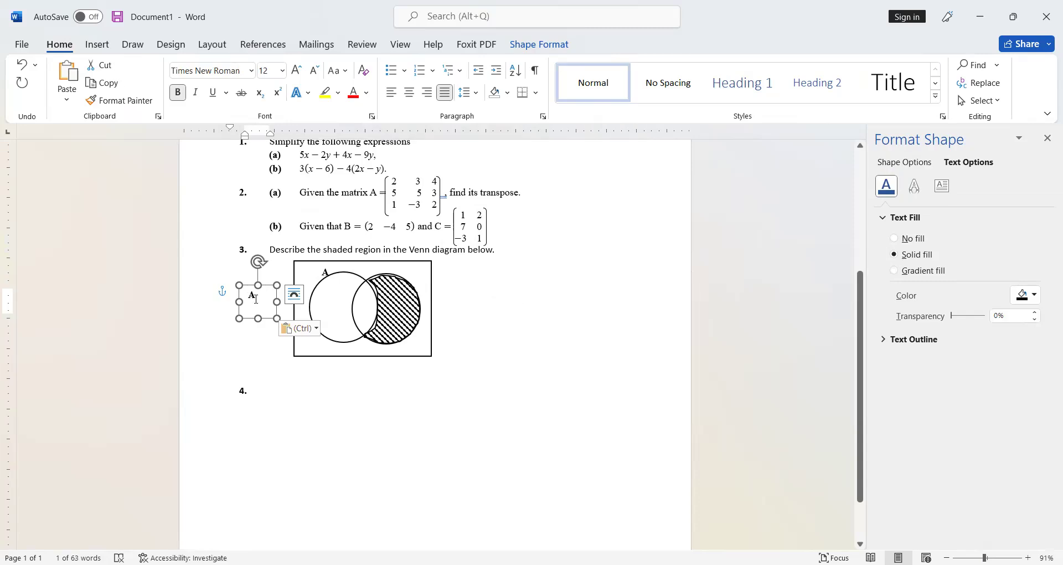
double_click(254, 297)
type("B")
left_click_drag(270, 319, 430, 302)
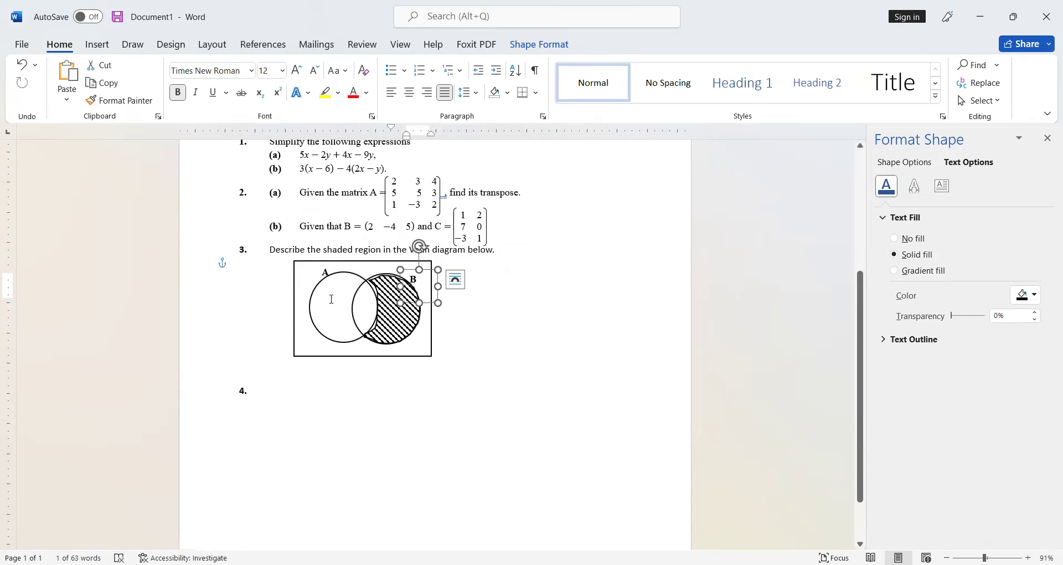
left_click(283, 275)
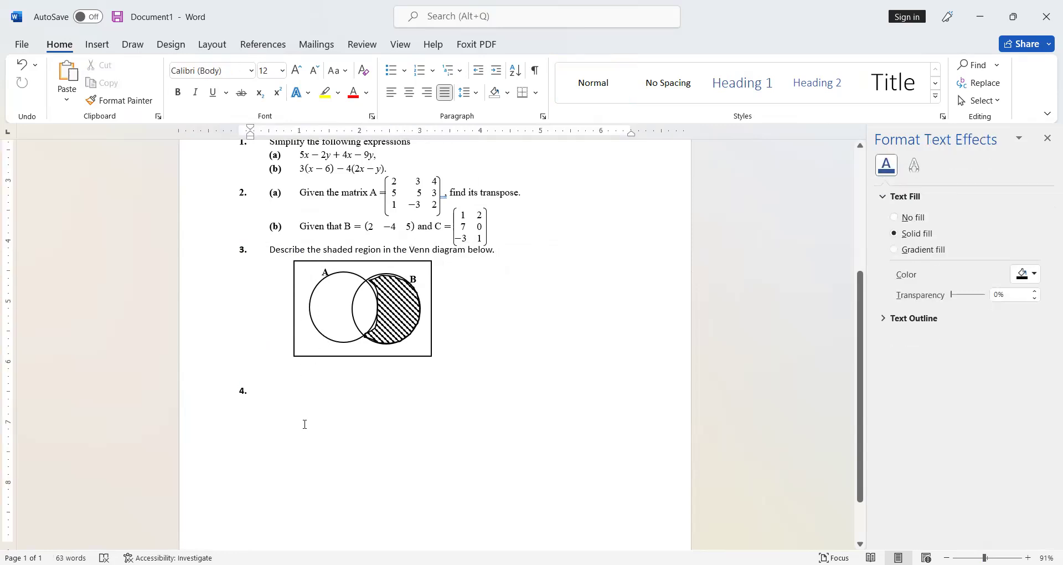
Step: Paste another label box reading E and place it in the rectangle's top-left corner
key("ctrl+v")
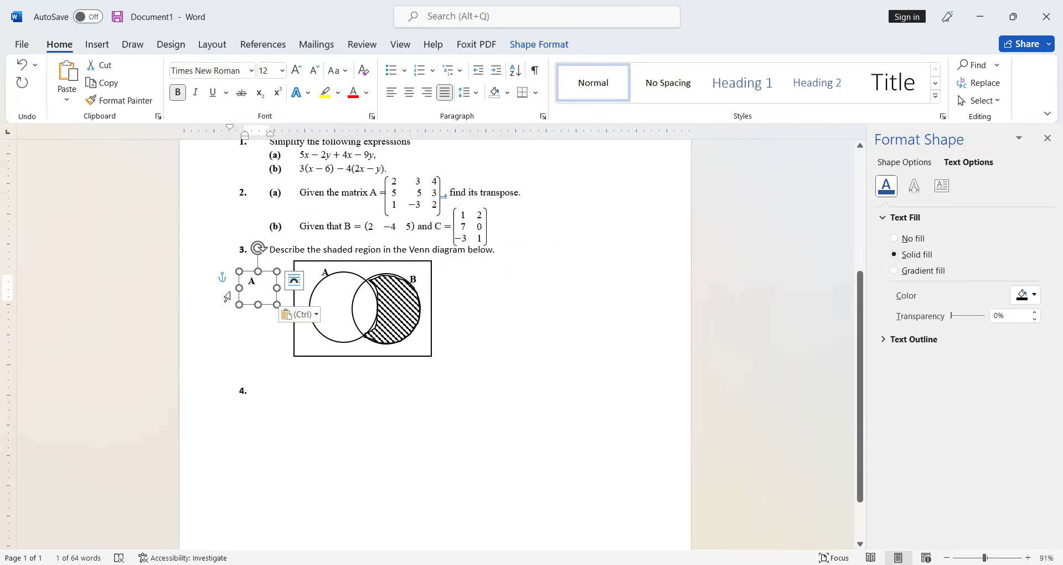
double_click(251, 283)
type("E")
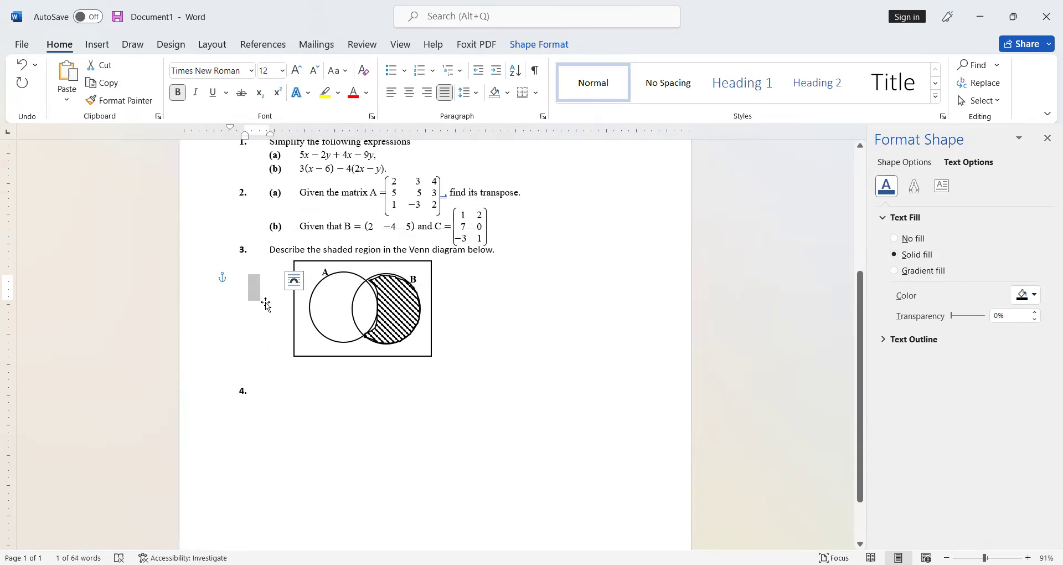
left_click_drag(264, 306, 311, 280)
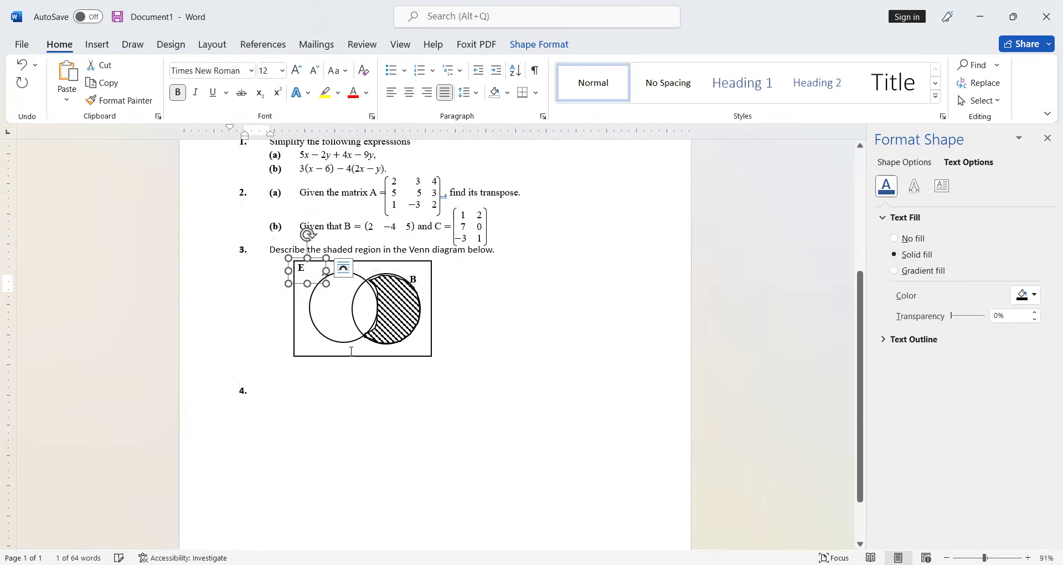
left_click(381, 408)
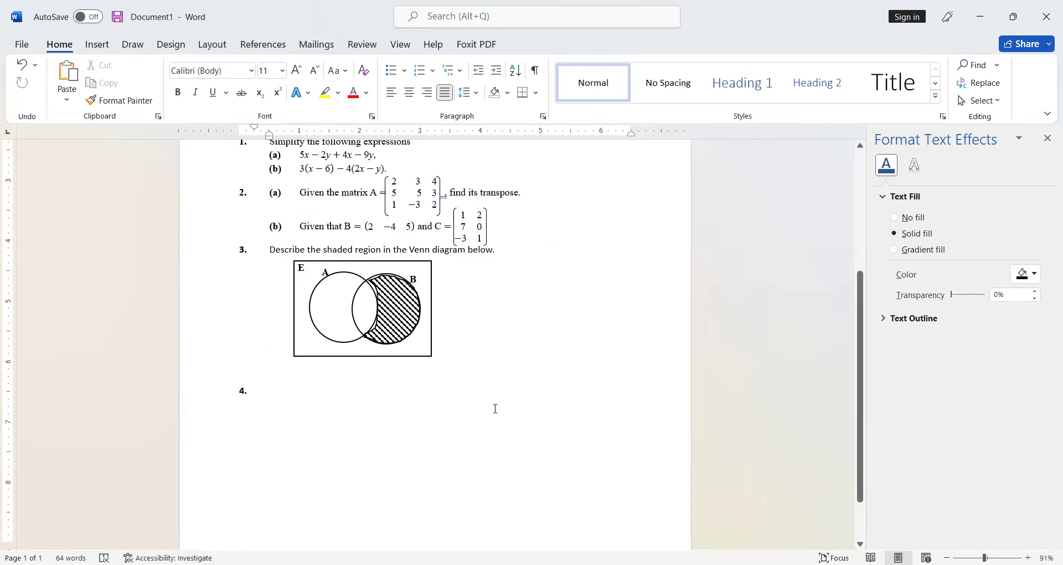
Step: Type Simplify as the text of question 4
scroll(391, 432, "up", 3)
scroll(315, 459, "down", 3)
scroll(332, 460, "up", 2)
left_click(294, 447)
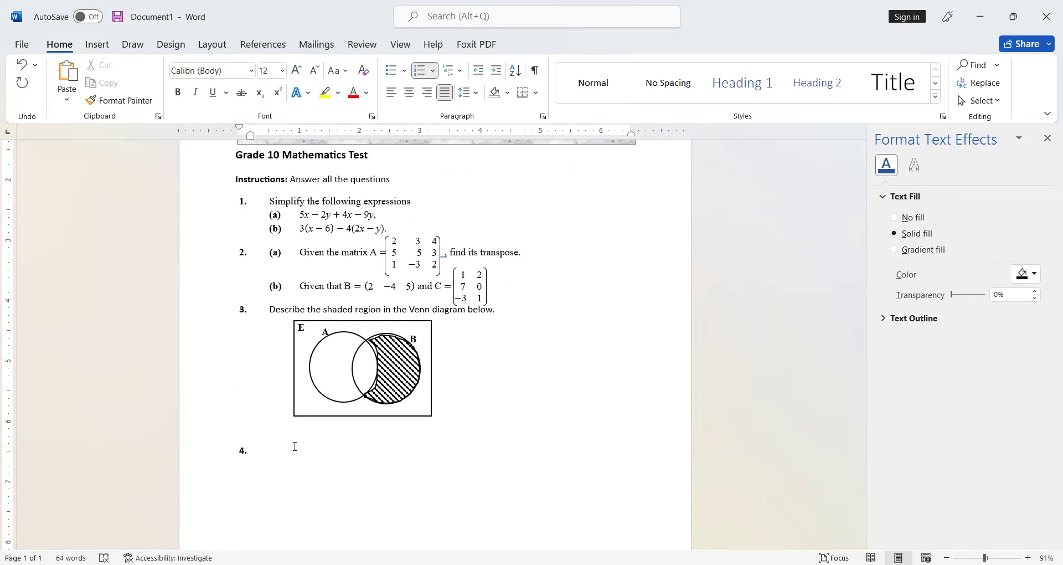
type("Simplify")
Step: Insert an equation after Simplify with the fraction (3x-2)/(9x^2-4)
key("alt+equal")
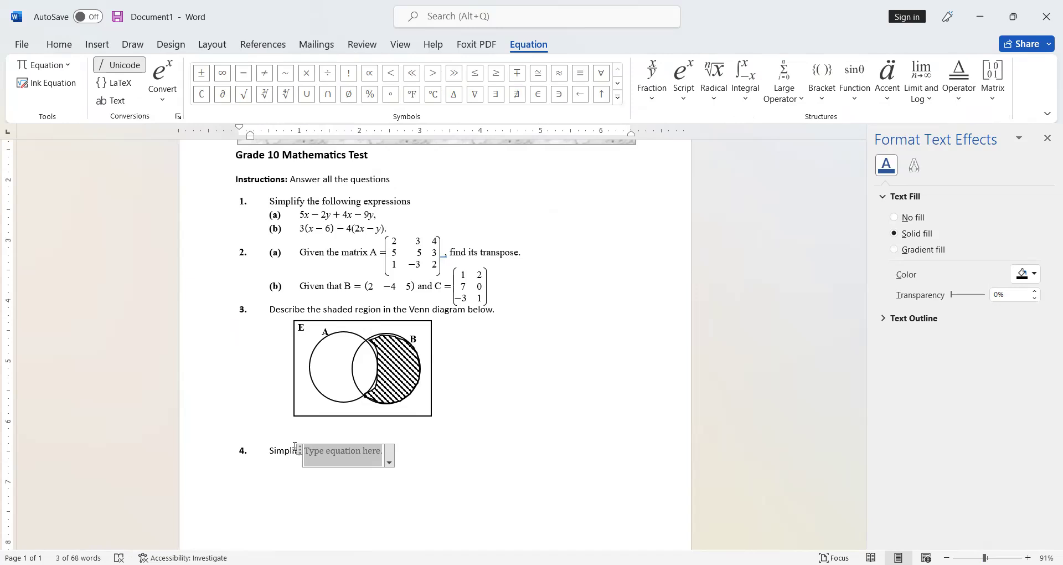
type("3x")
key("BackSpace")
key("BackSpace")
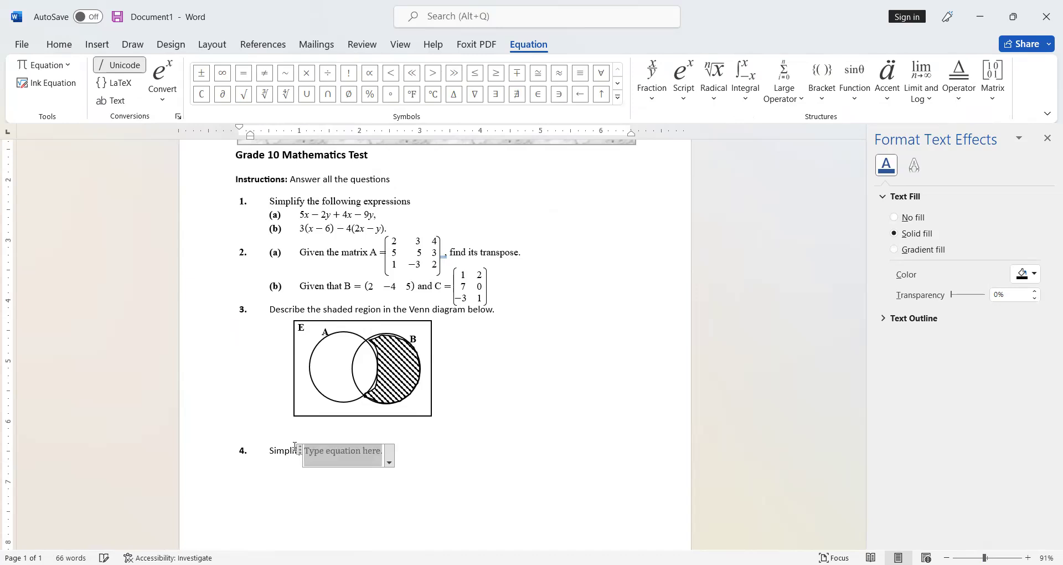
type("(")
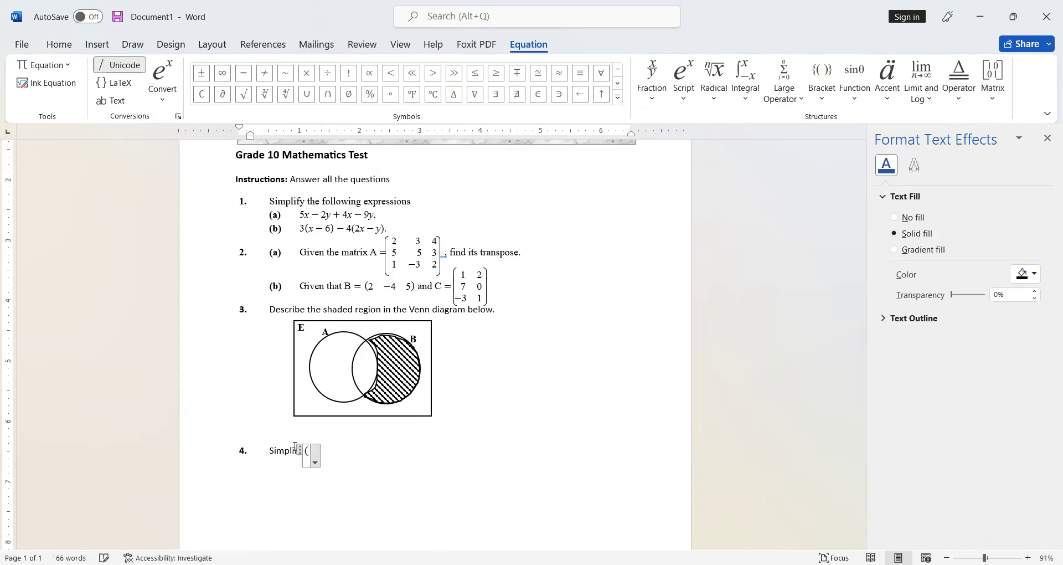
type("3x-2")
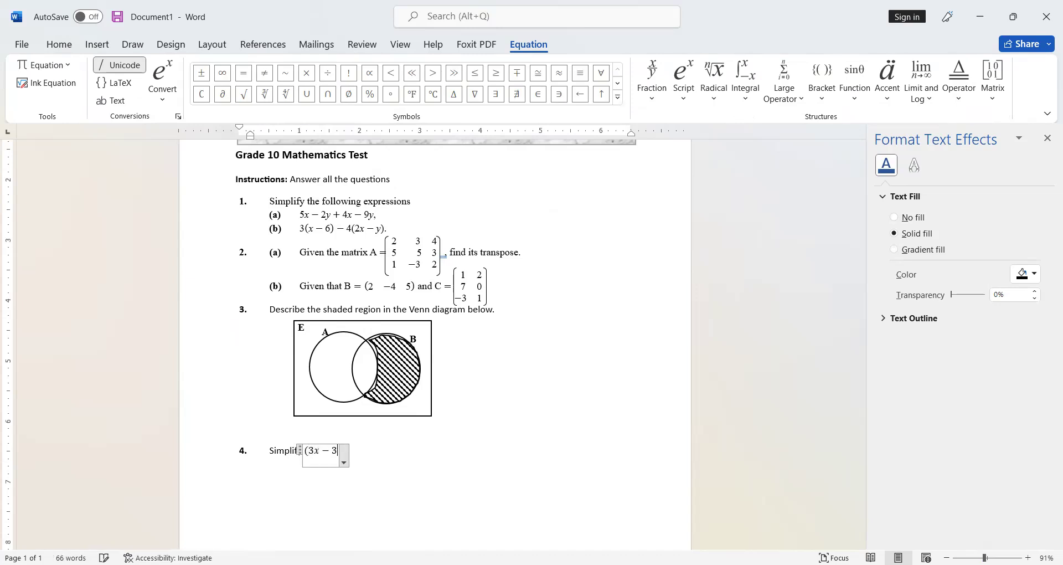
type(")/(")
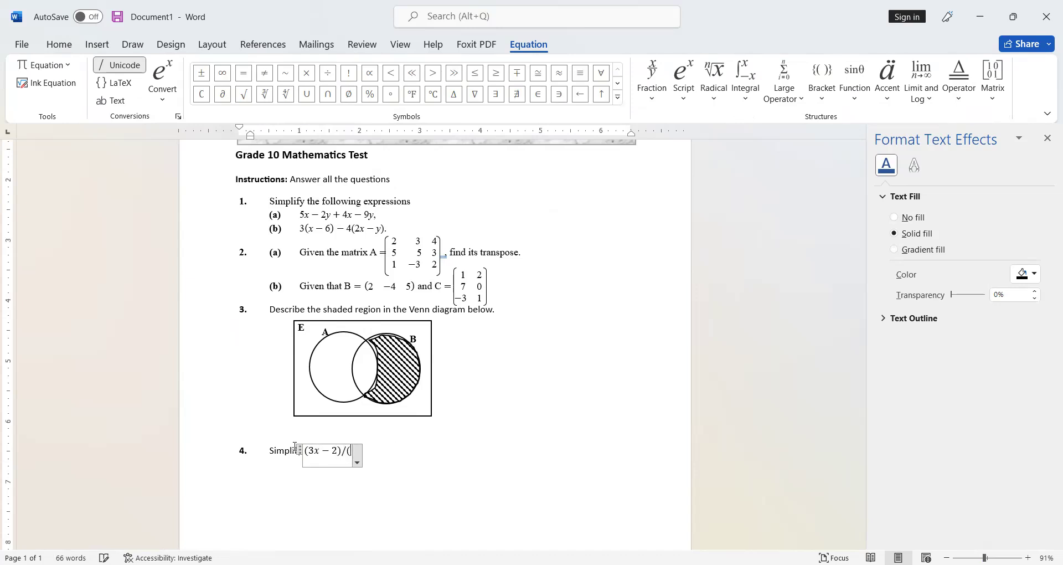
type("9x^")
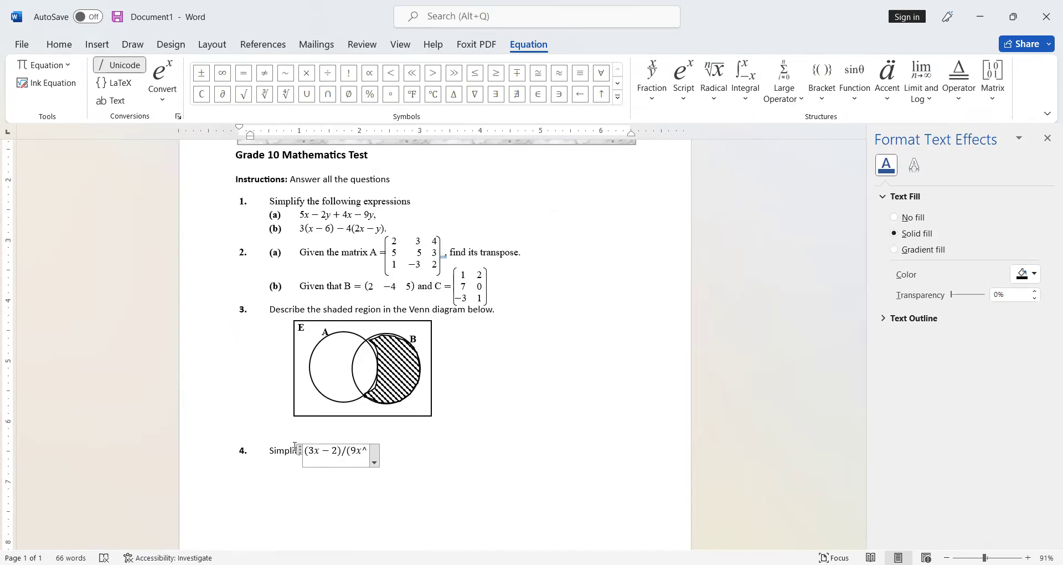
type("2")
type(" -")
type("4")
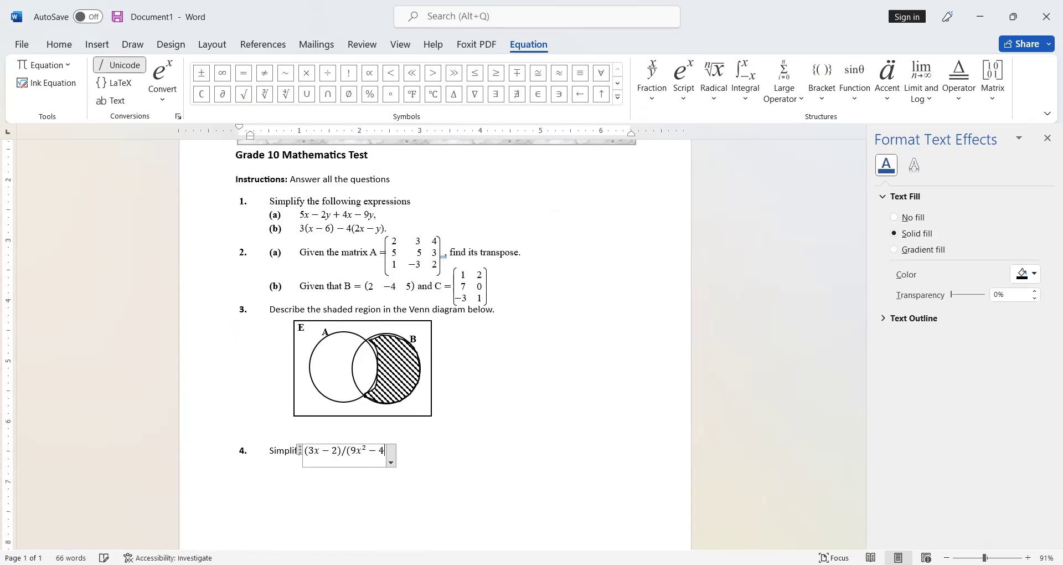
type(")")
key("space")
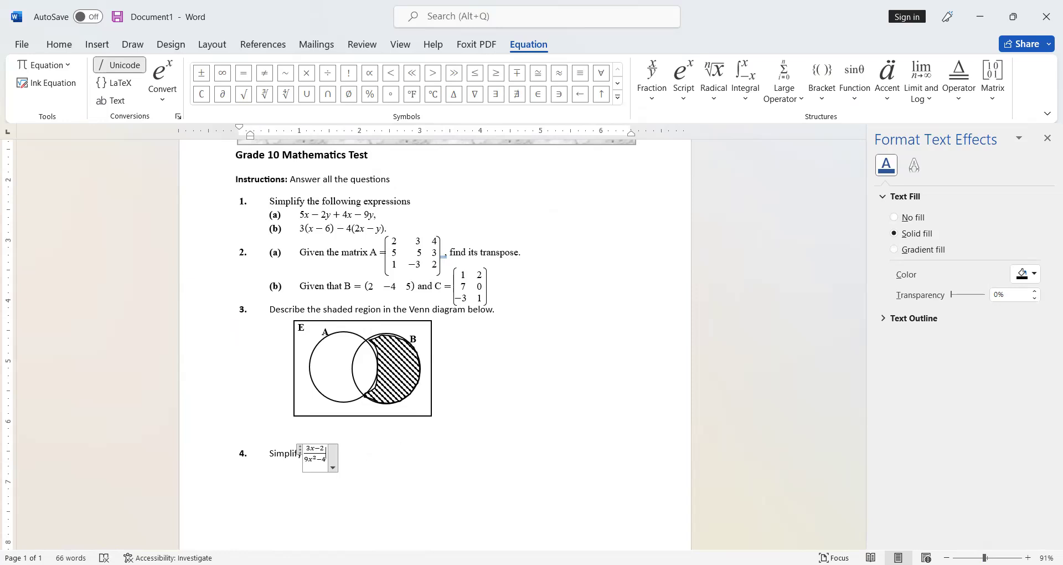
Step: Apply plain text formatting to the fraction's numerator and denominator
left_click(299, 450)
left_click(113, 101)
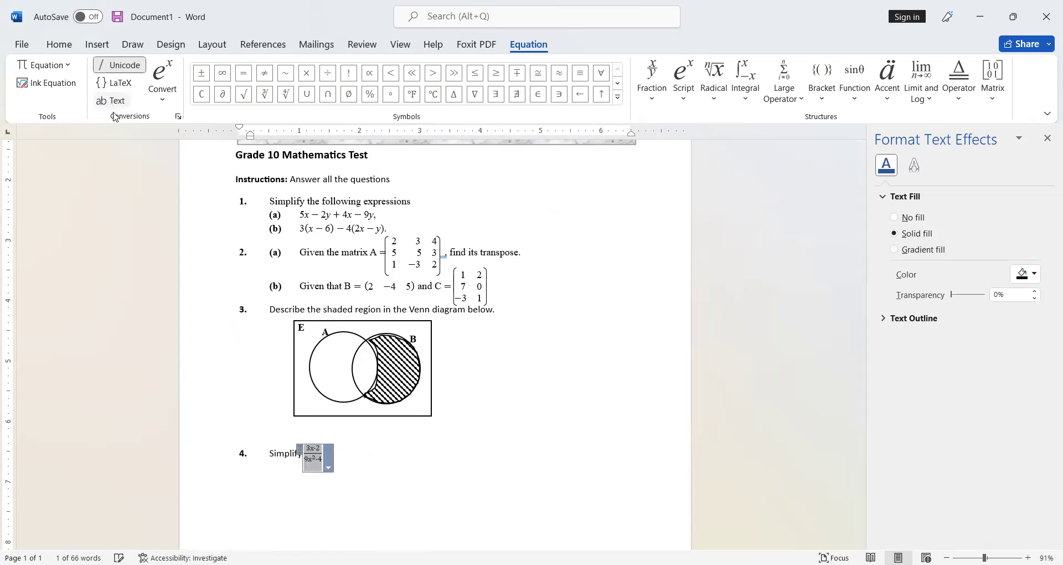
left_click(316, 446)
double_click(316, 446)
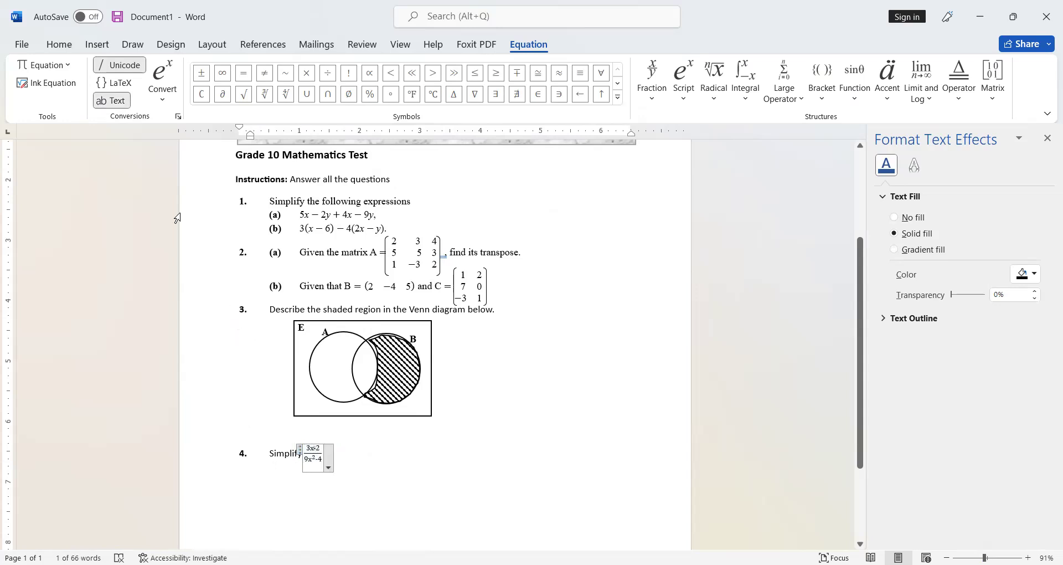
left_click(123, 108)
double_click(319, 459)
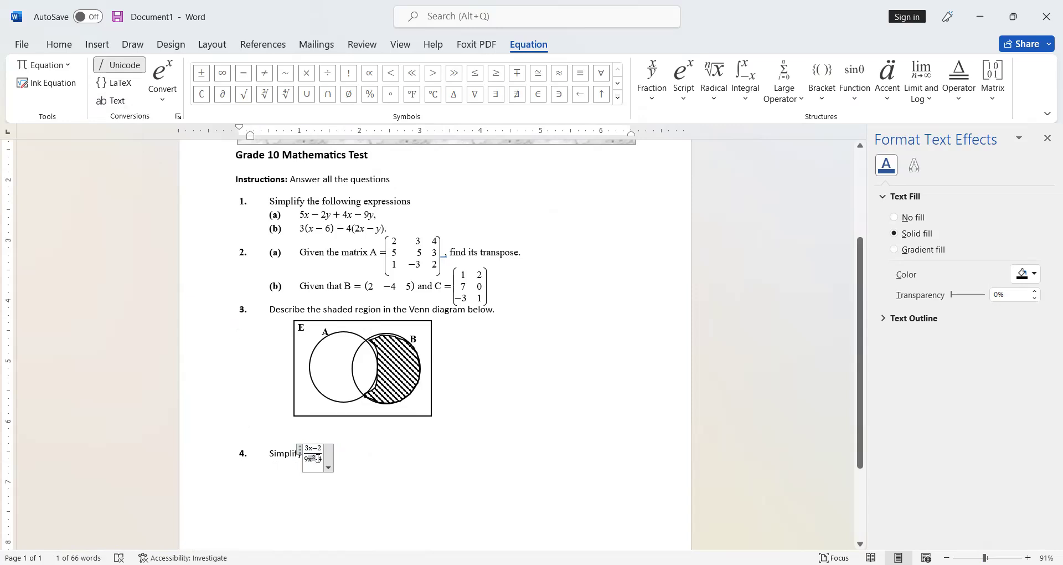
left_click(315, 457)
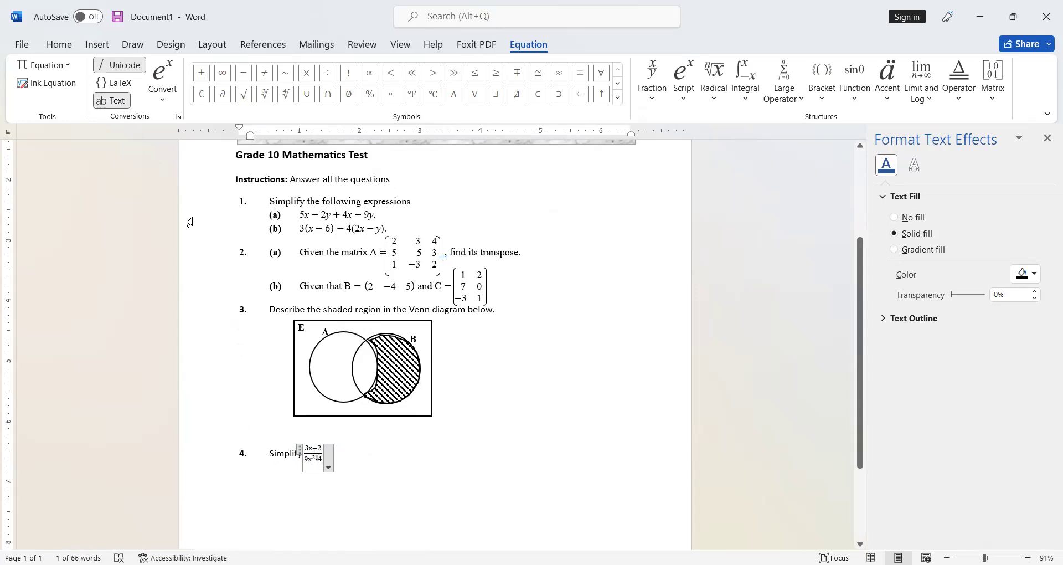
left_click(118, 107)
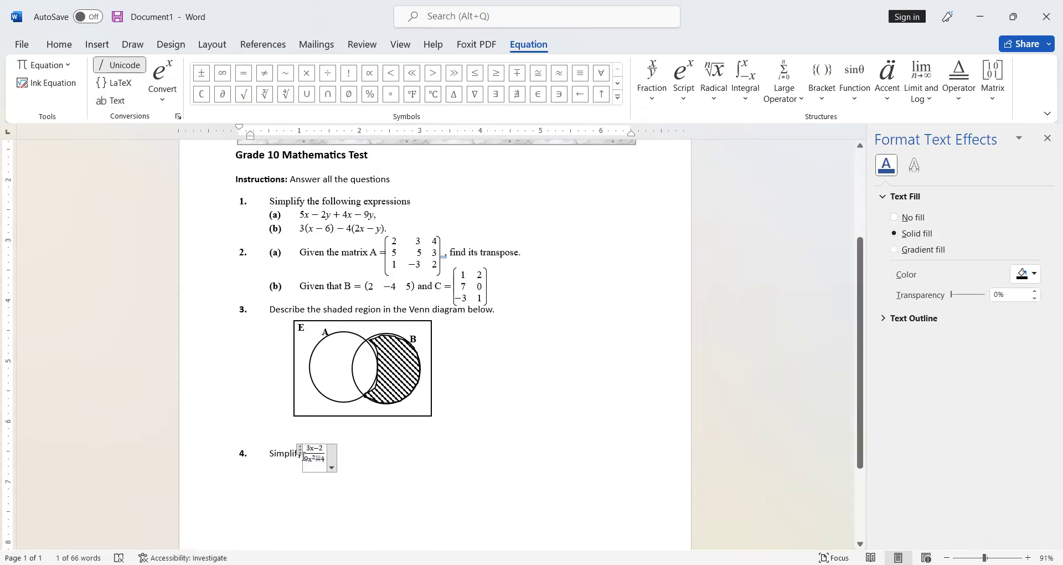
Step: Set the font of question 3 and question 4 to Times New Roman
left_click(260, 453)
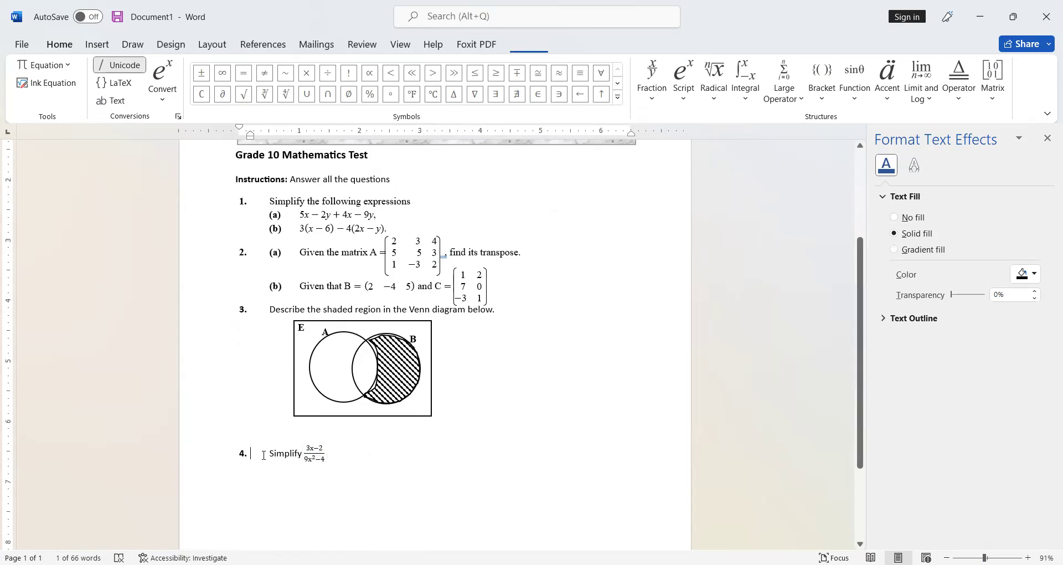
mouse_move(305, 451)
left_mouse_down()
mouse_move(269, 453)
mouse_move(249, 349)
mouse_move(224, 315)
left_mouse_up()
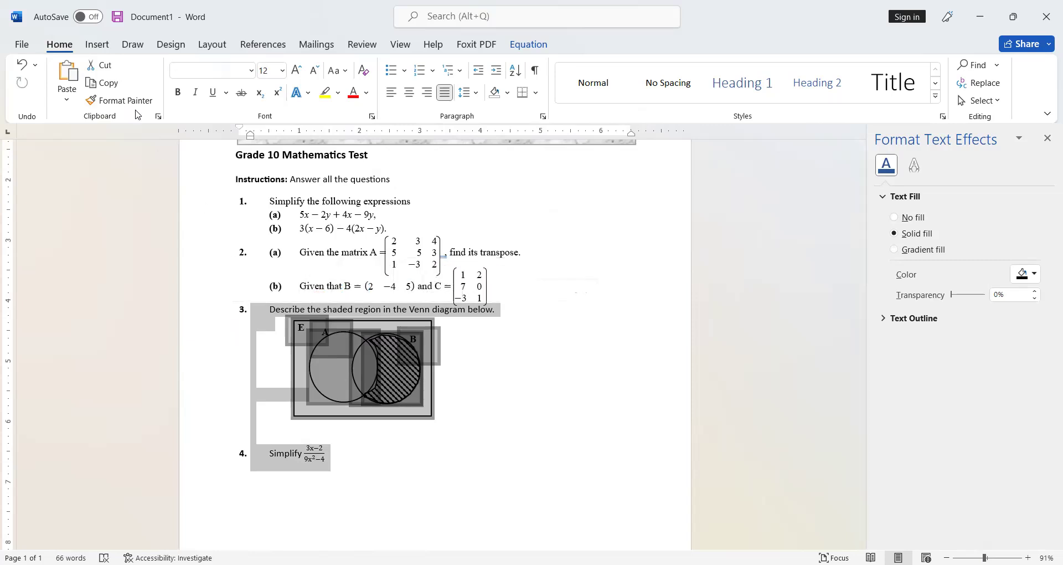
left_click(254, 73)
left_click(245, 168)
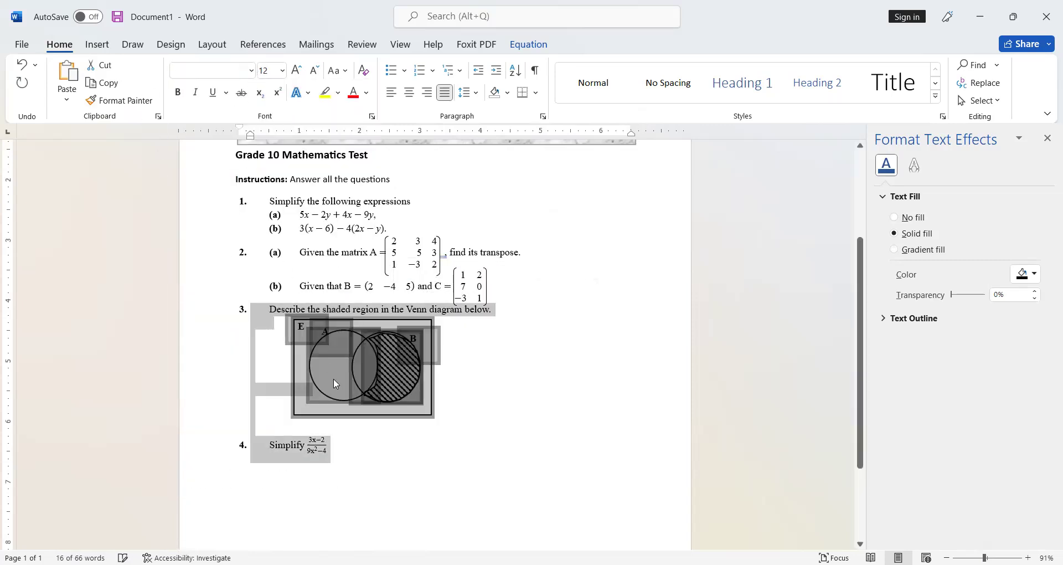
left_click(358, 446)
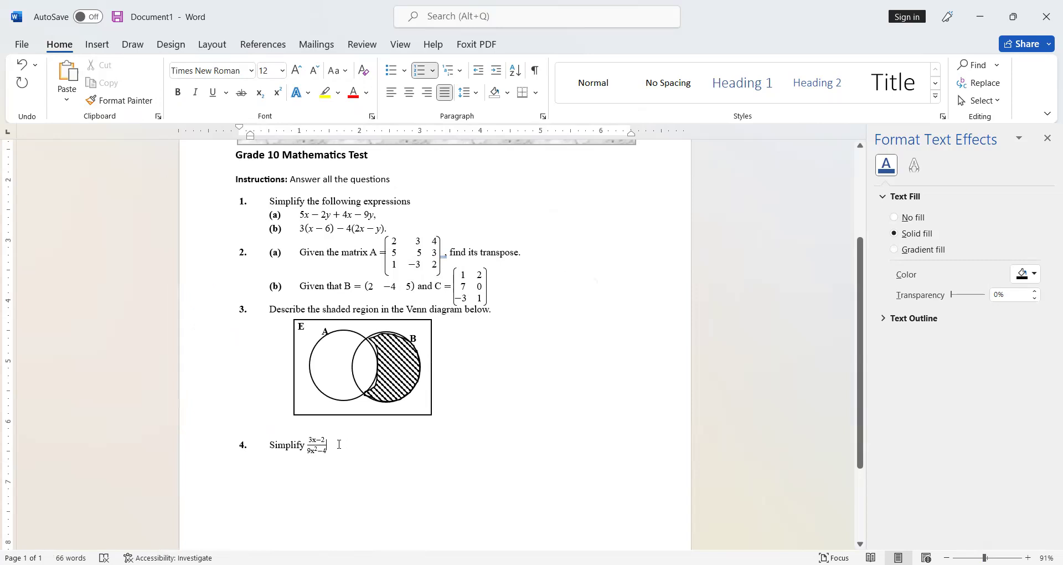
left_click(314, 429)
left_click(392, 372)
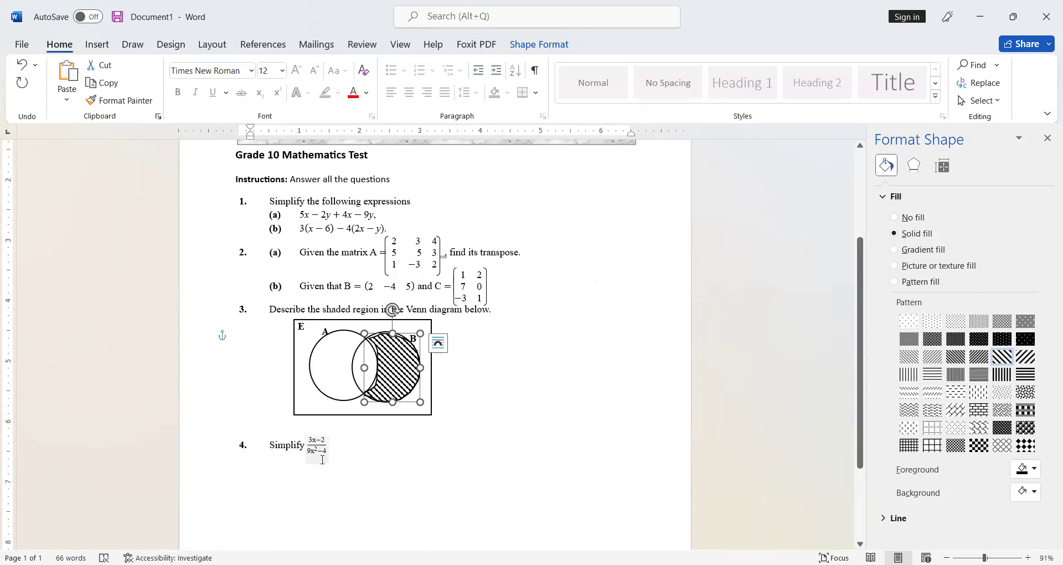
left_click(278, 427)
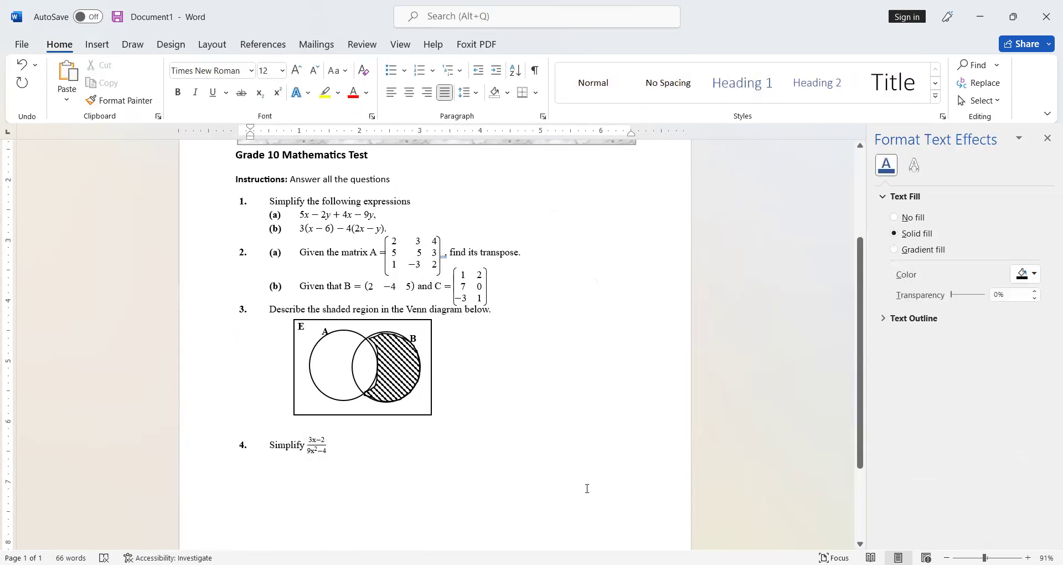
scroll(582, 490, "up", 4)
scroll(583, 493, "down", 5)
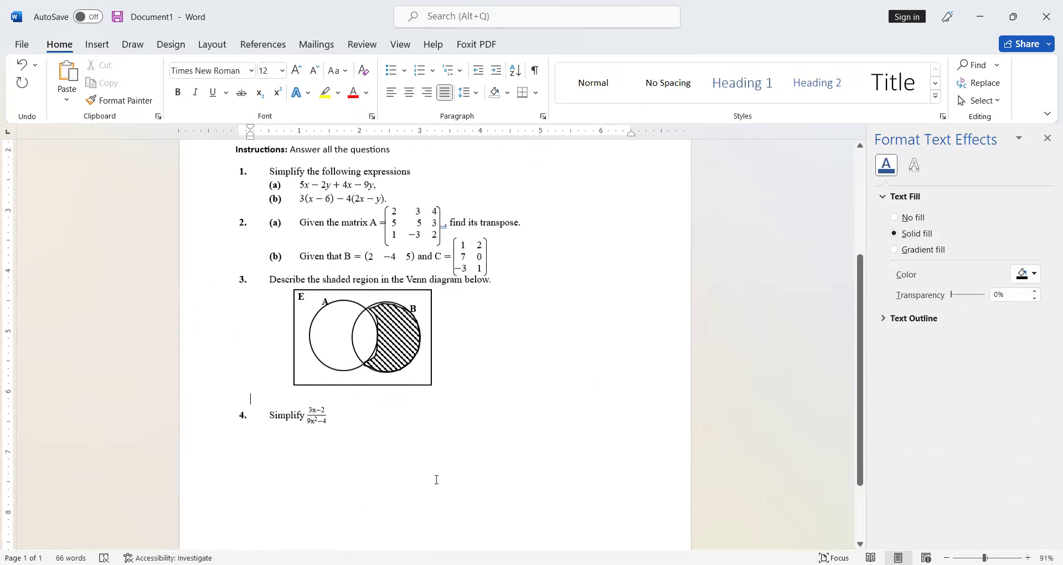
Step: End question 4 with a full stop and start question 5 with the text Express as a single fraction
left_click(387, 429)
type(".")
key("Return")
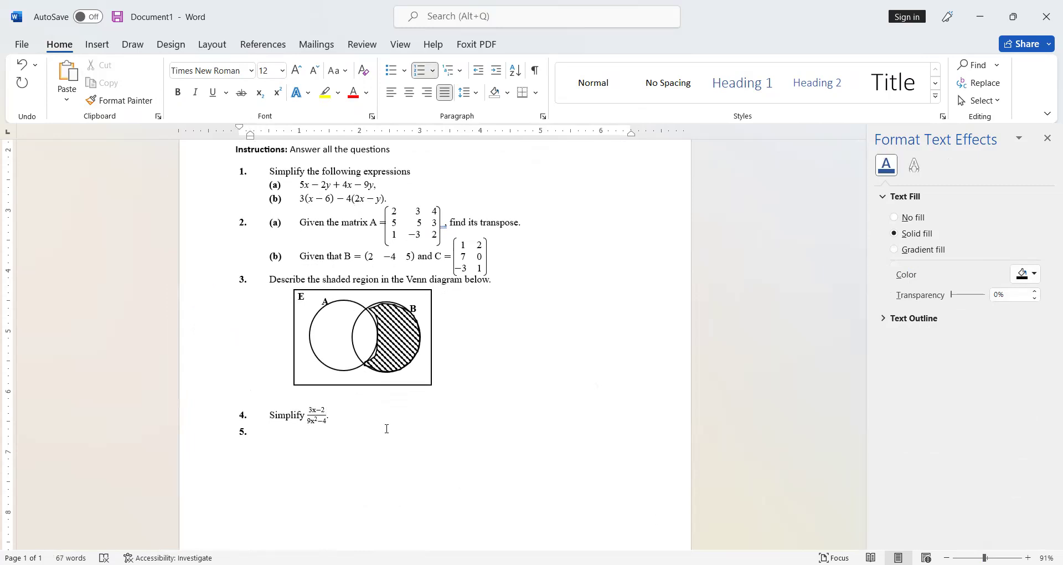
type("Expr")
type("ss as a single fraction")
Step: Insert an equation in question 5 reading 3/(2x-1) − 5/(3x-2)
key("alt+equal")
type("3/(")
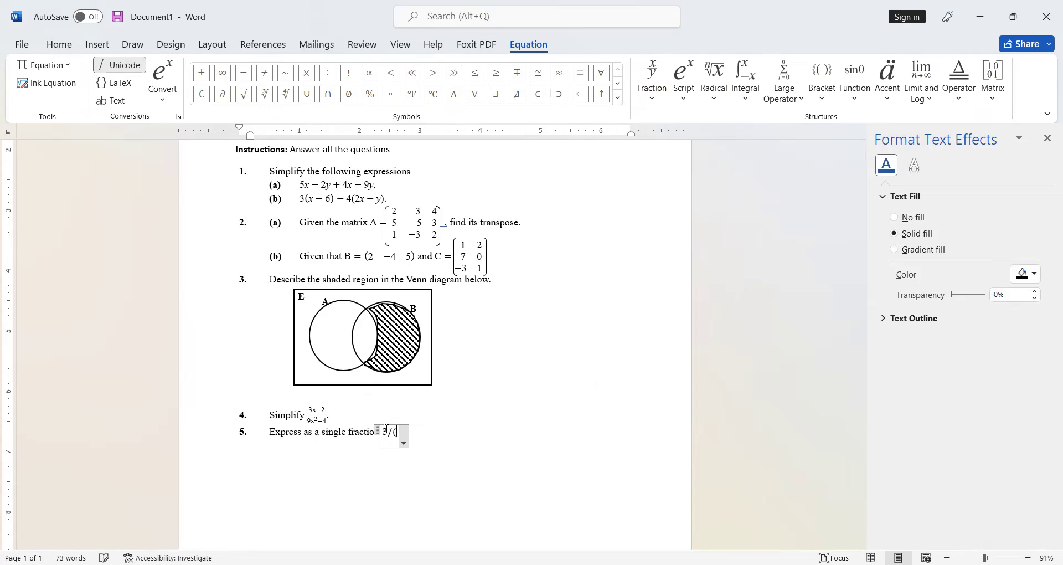
type("2x-1)")
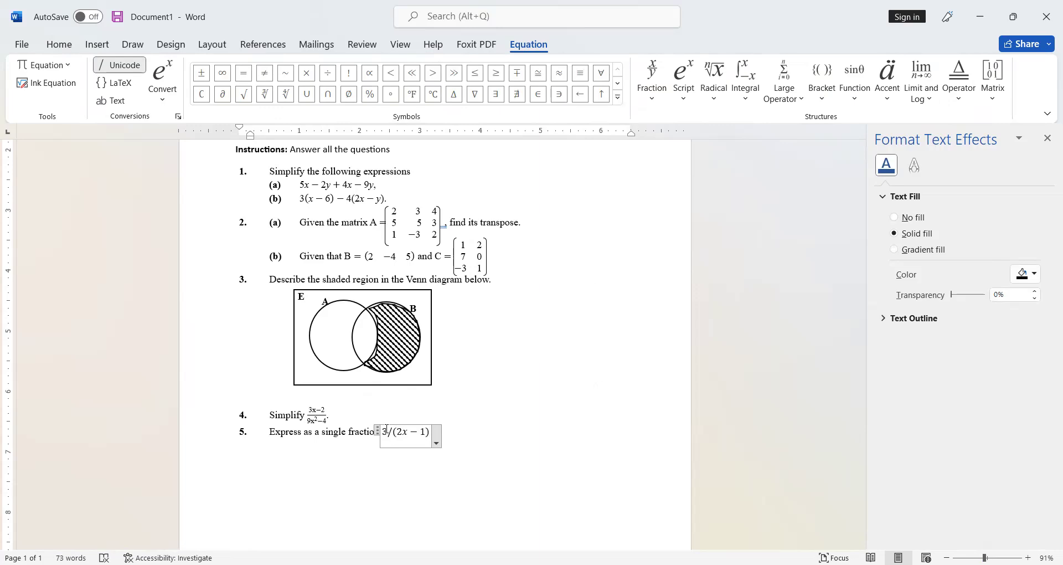
key("space")
type("-")
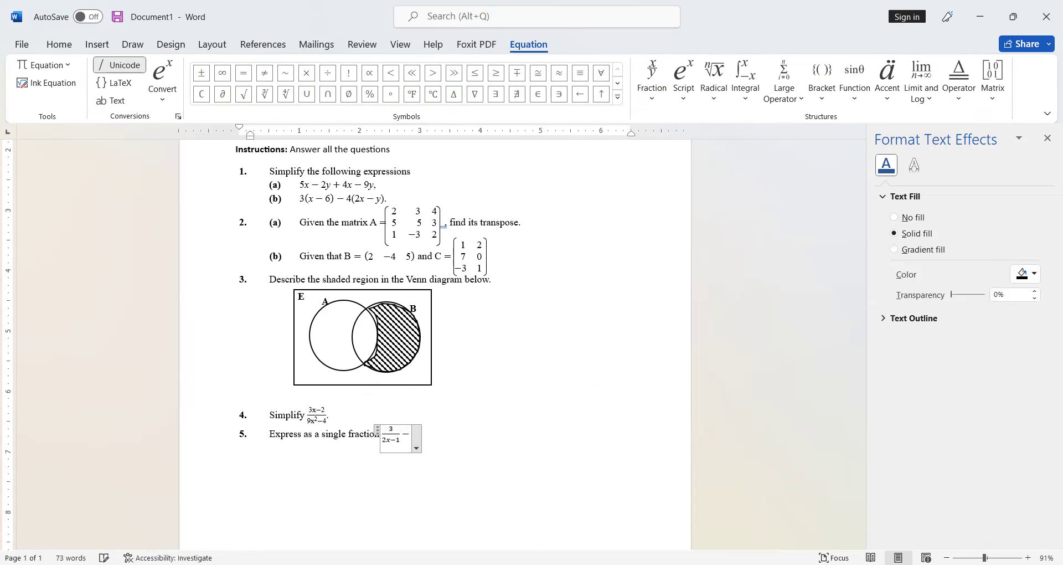
type("5")
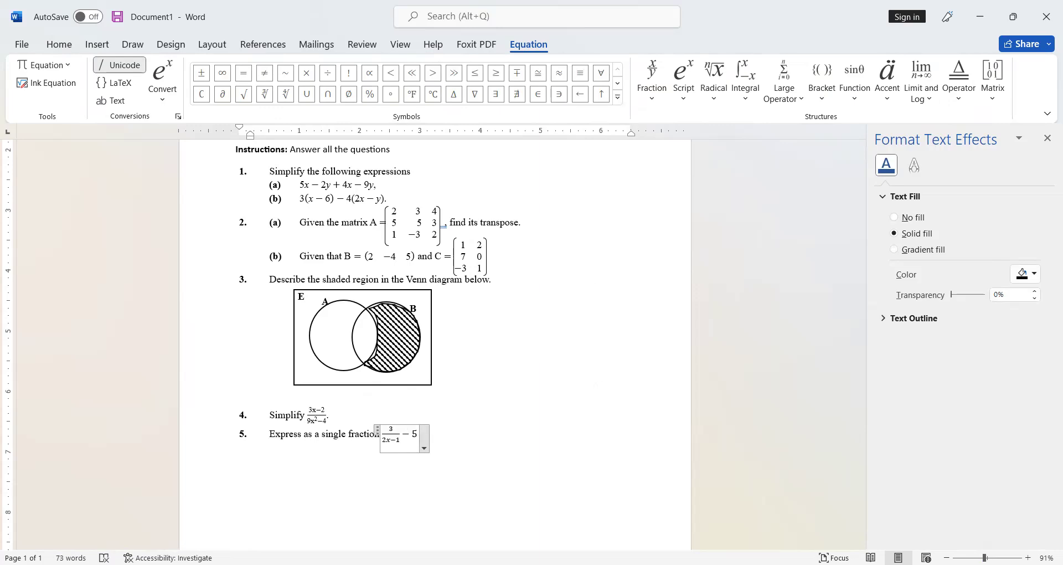
type("/(2x")
key("BackSpace")
key("BackSpace")
type("3")
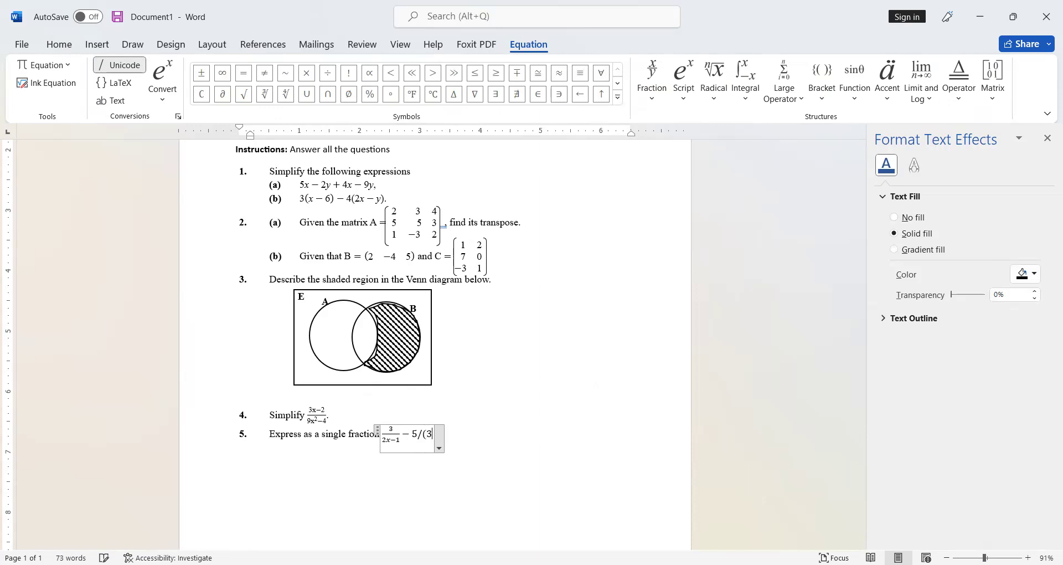
type("x-2)")
key("space")
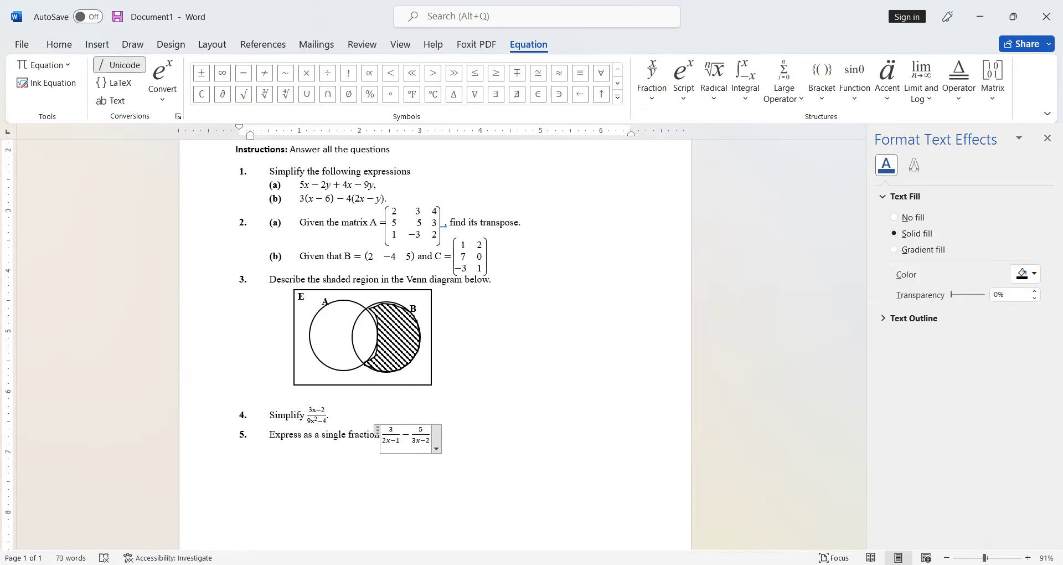
Step: Type as a single fraction. after the equation in question 5
left_click(452, 436)
type("as a sing")
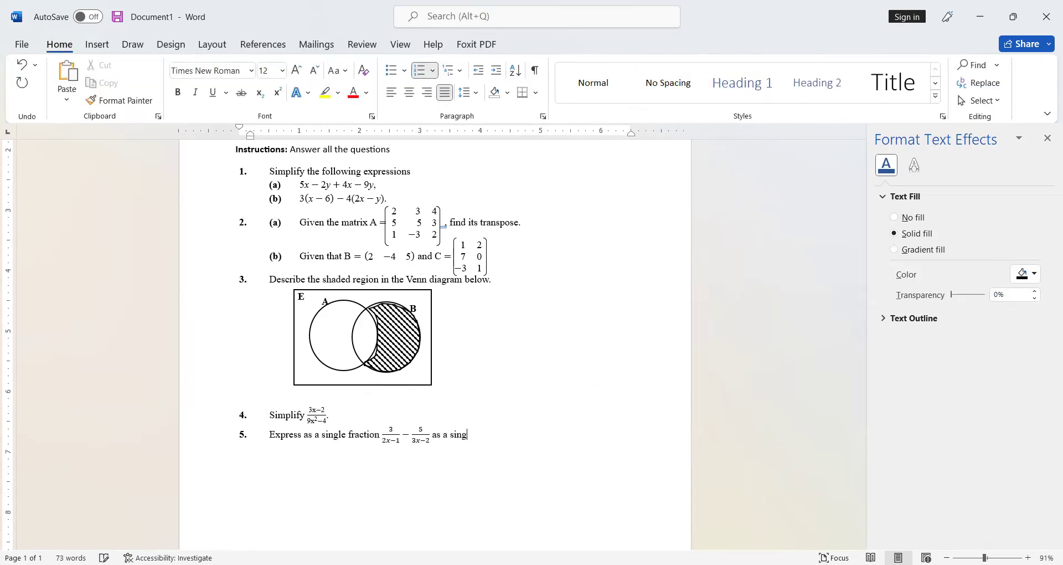
type("le fraction.")
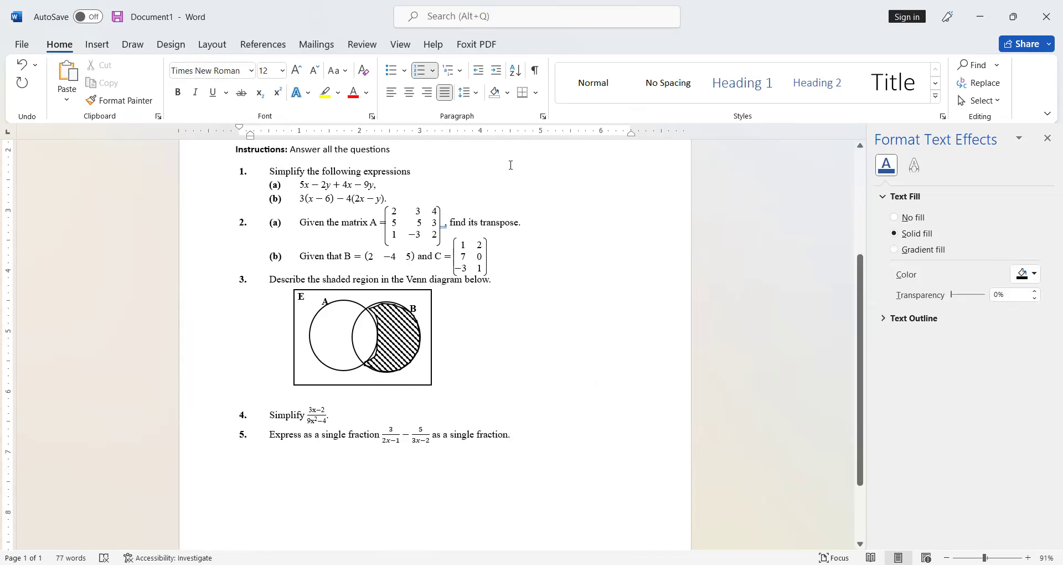
Step: Apply plain text formatting to both denominators of the question 5 equation
left_click(419, 440)
double_click(416, 435)
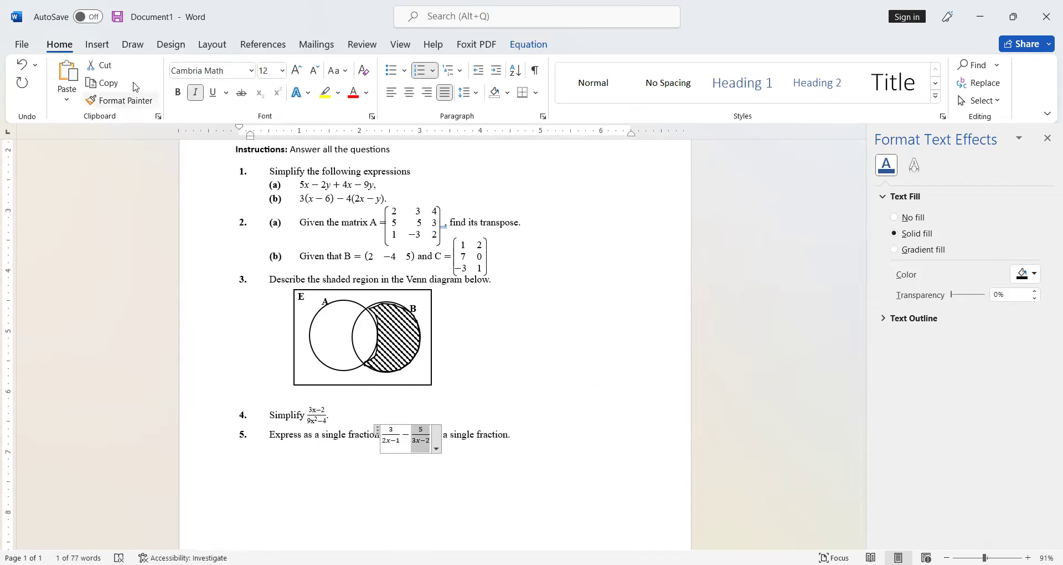
left_click(111, 100)
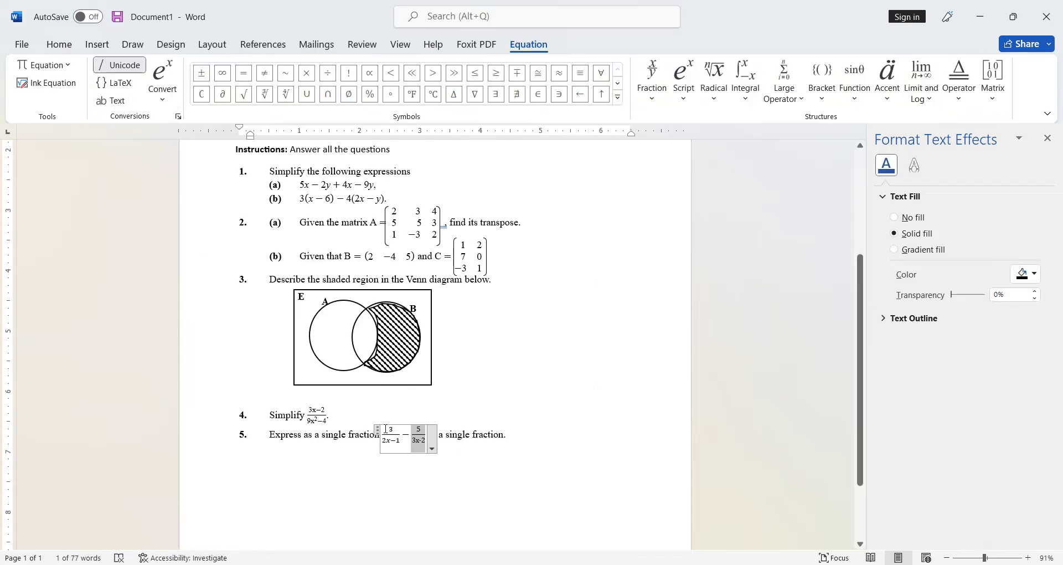
double_click(386, 431)
left_click(111, 100)
left_click(523, 425)
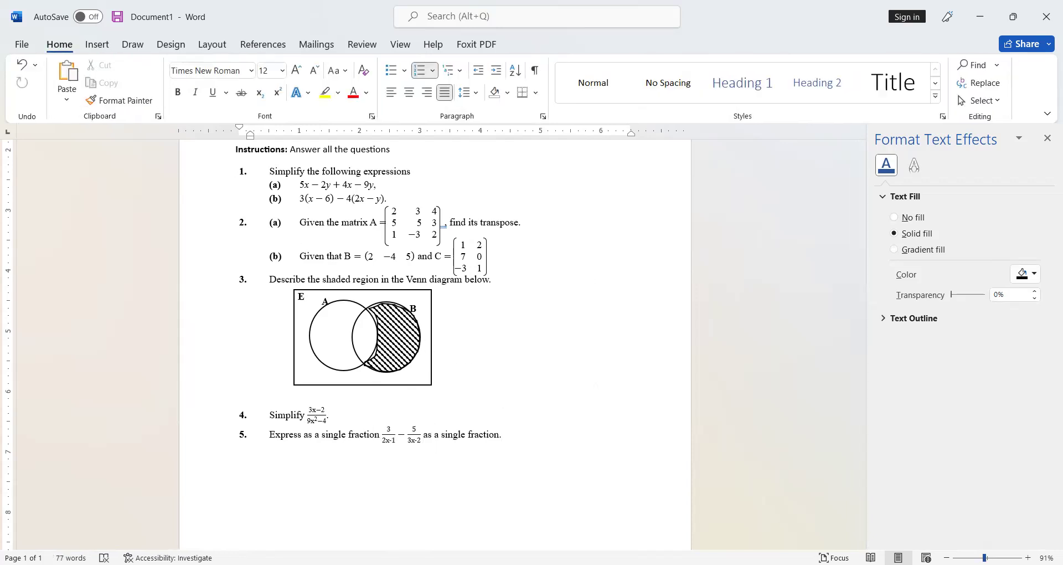
Step: Switch the minus signs in both denominators back to math formatting
scroll(225, 454, "up", 15, "ctrl")
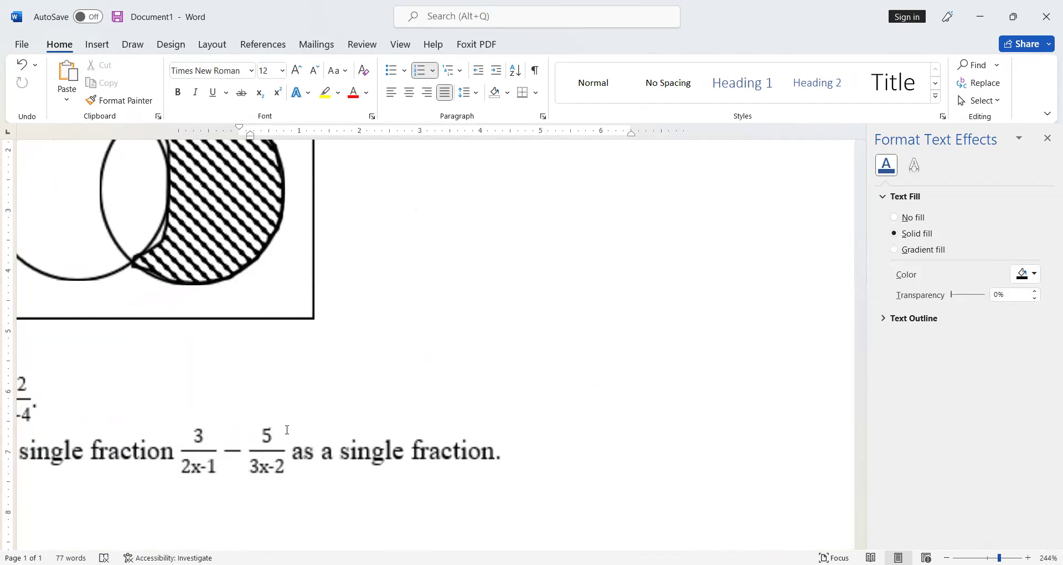
double_click(202, 465)
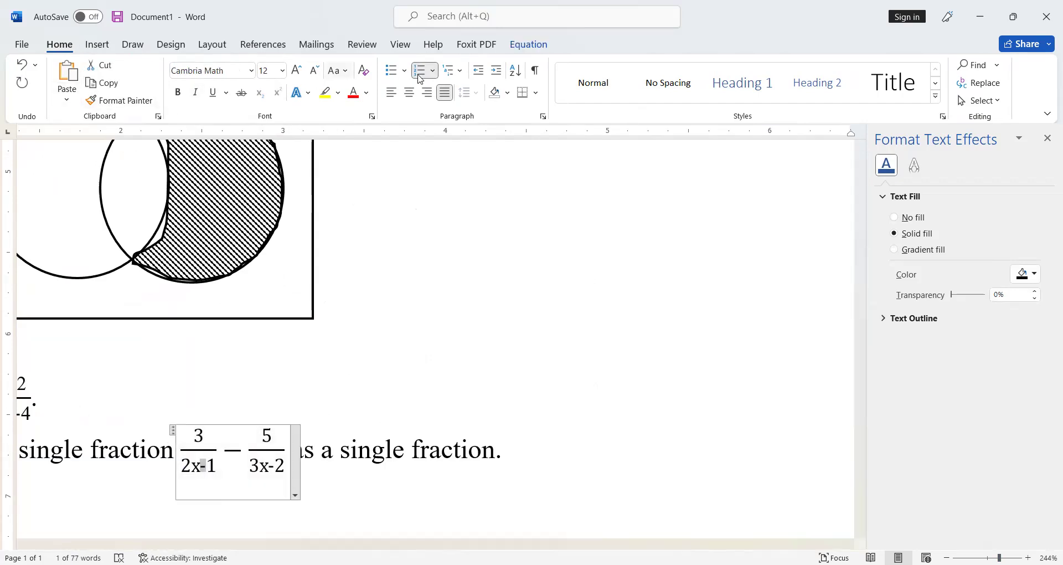
left_click(520, 45)
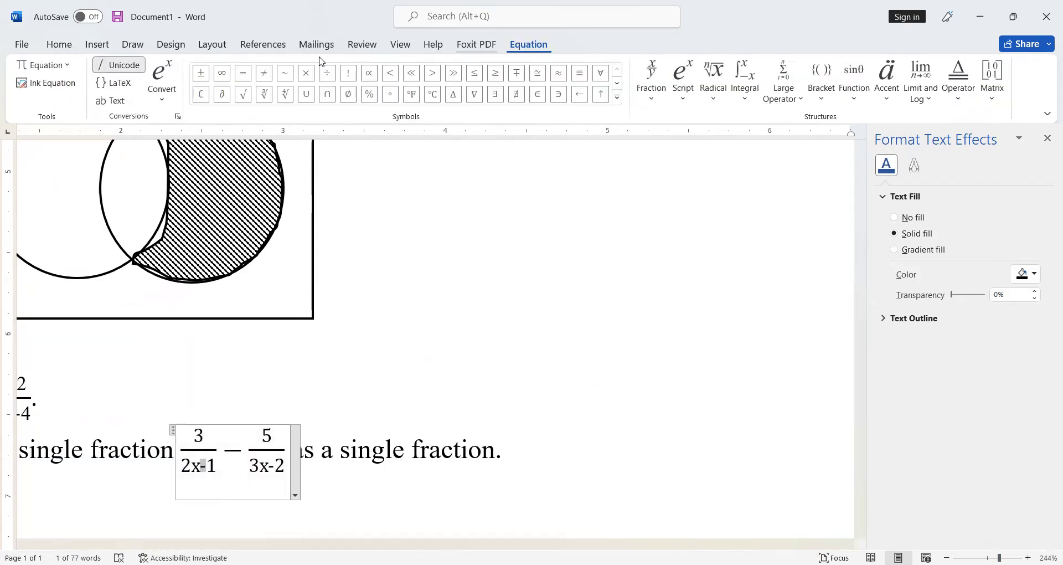
left_click(118, 103)
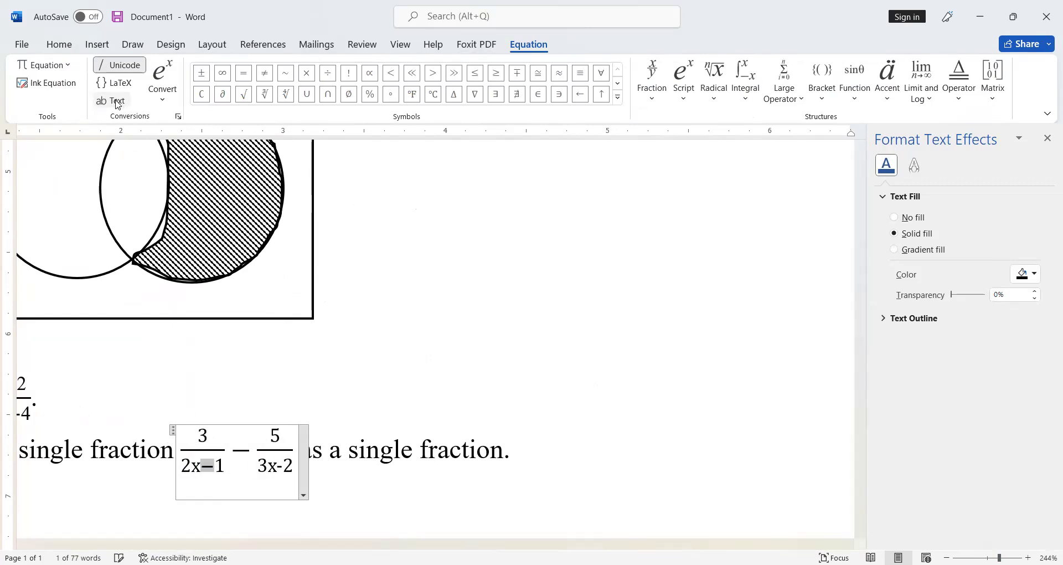
left_click_drag(279, 471, 273, 471)
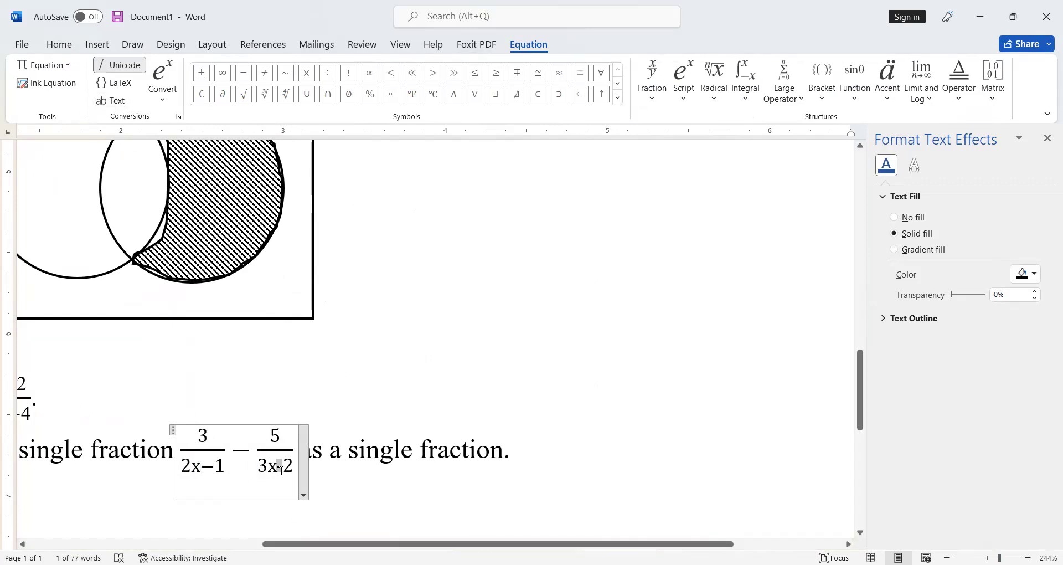
left_click(118, 105)
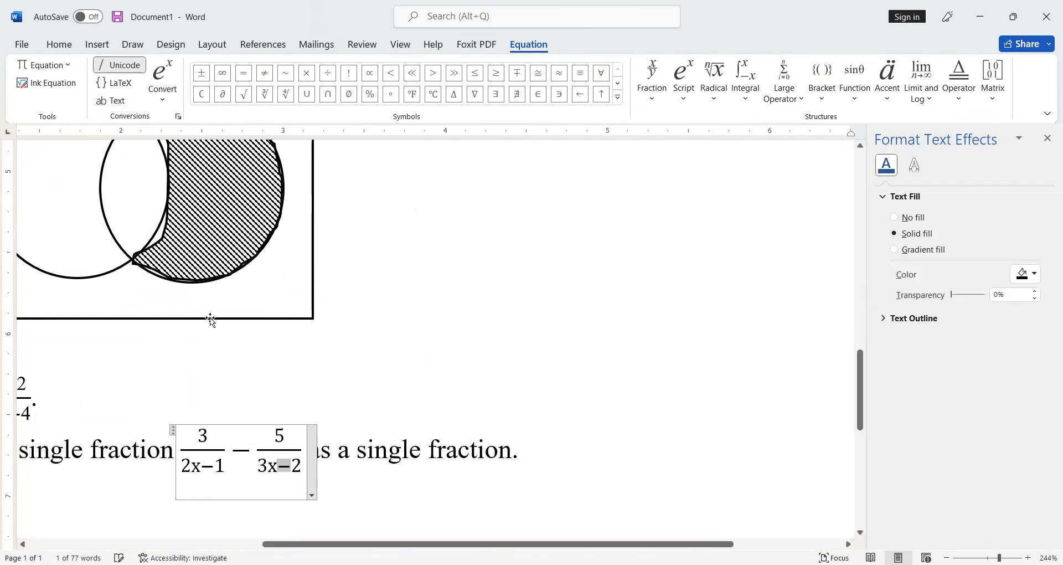
Step: Italicize the x in both denominators of the question 5 equation
left_click_drag(268, 471, 274, 471)
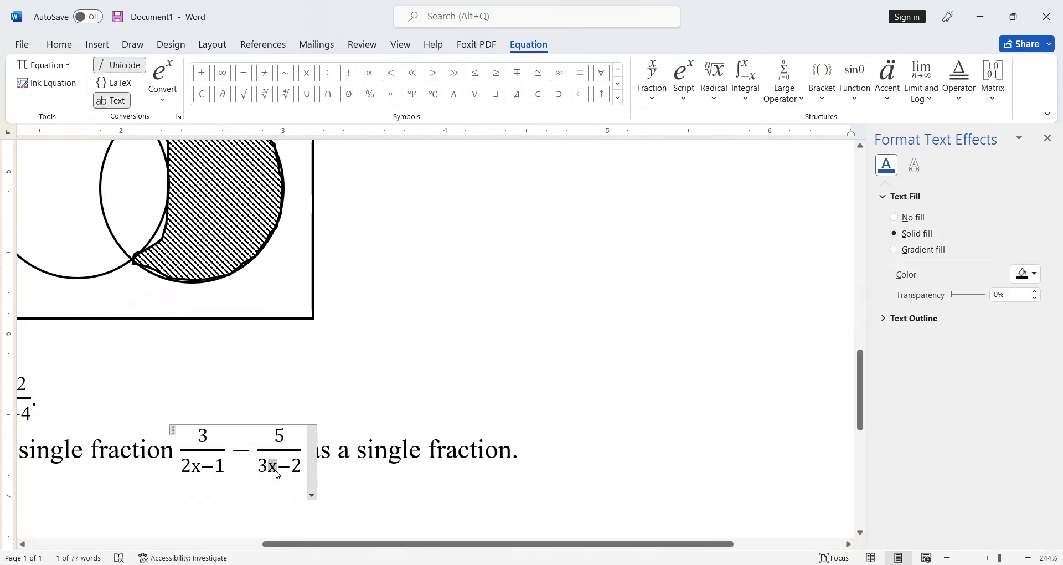
key("ctrl+i")
left_click(202, 476)
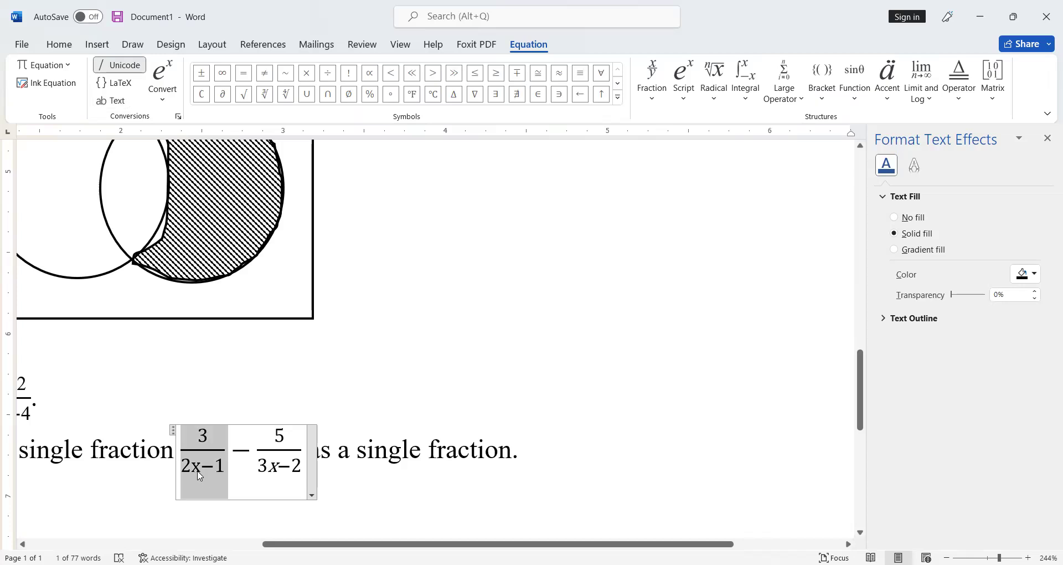
double_click(194, 467)
left_click_drag(192, 466, 202, 470)
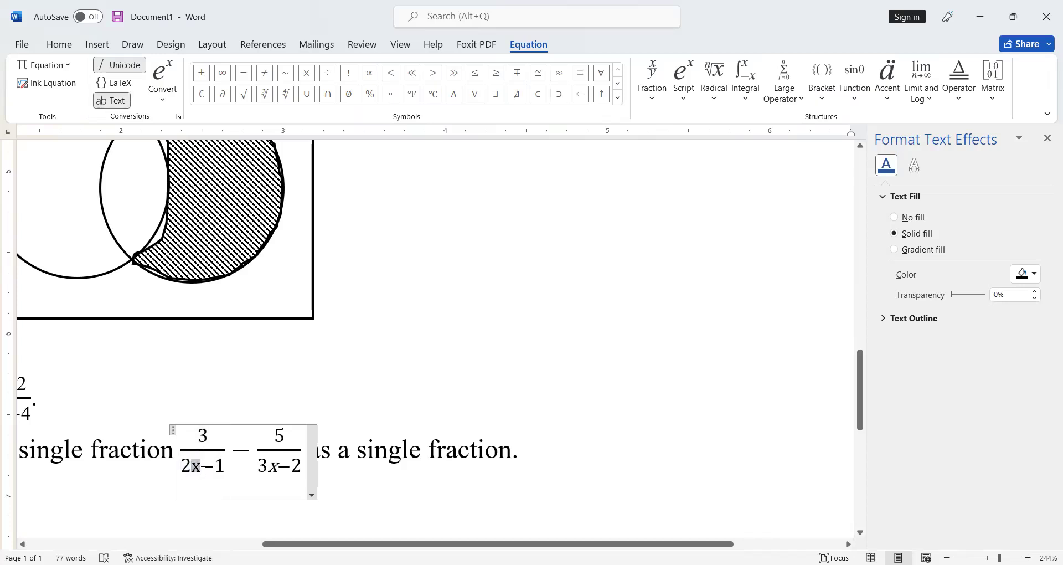
key("ctrl+i")
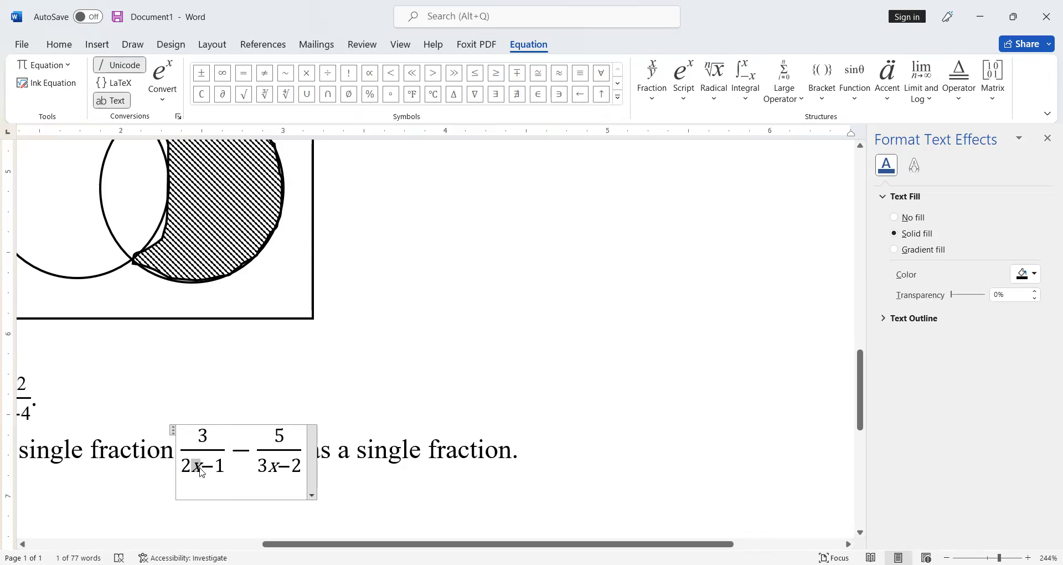
Step: Set the whole question 5 equation's font to Times New Roman
left_click_drag(200, 468, 282, 465)
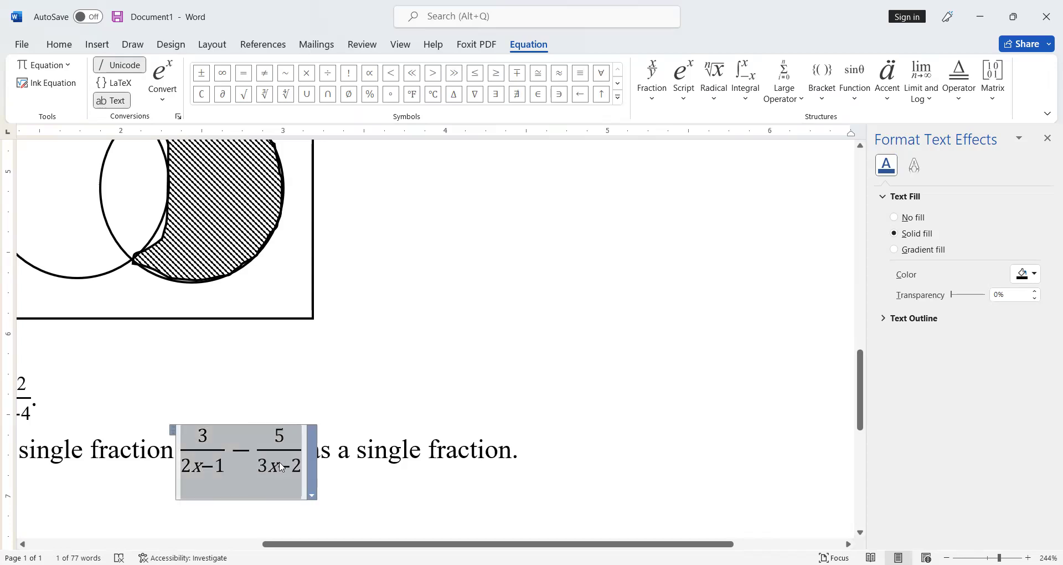
left_click(59, 47)
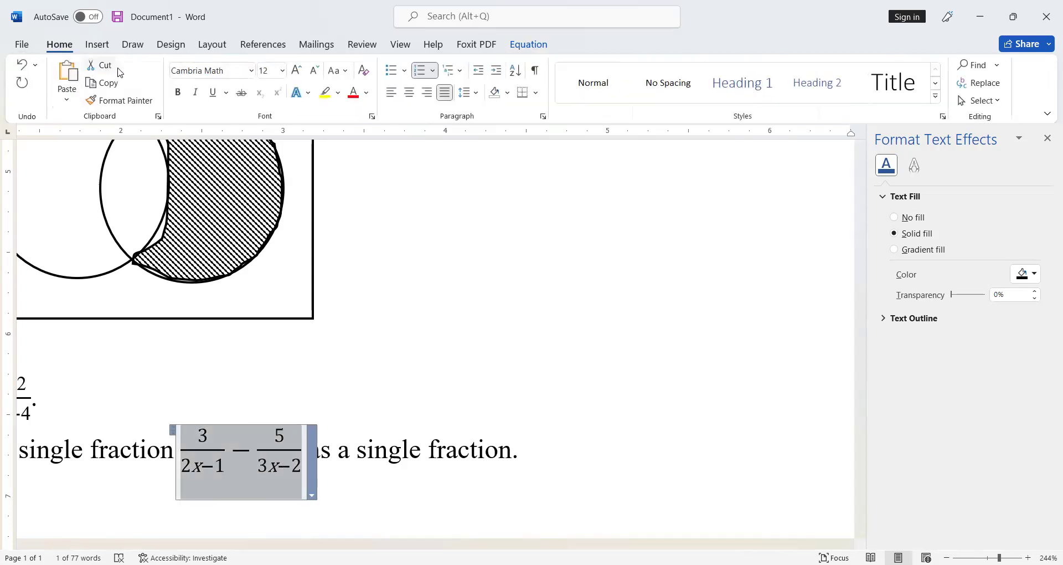
left_click(251, 71)
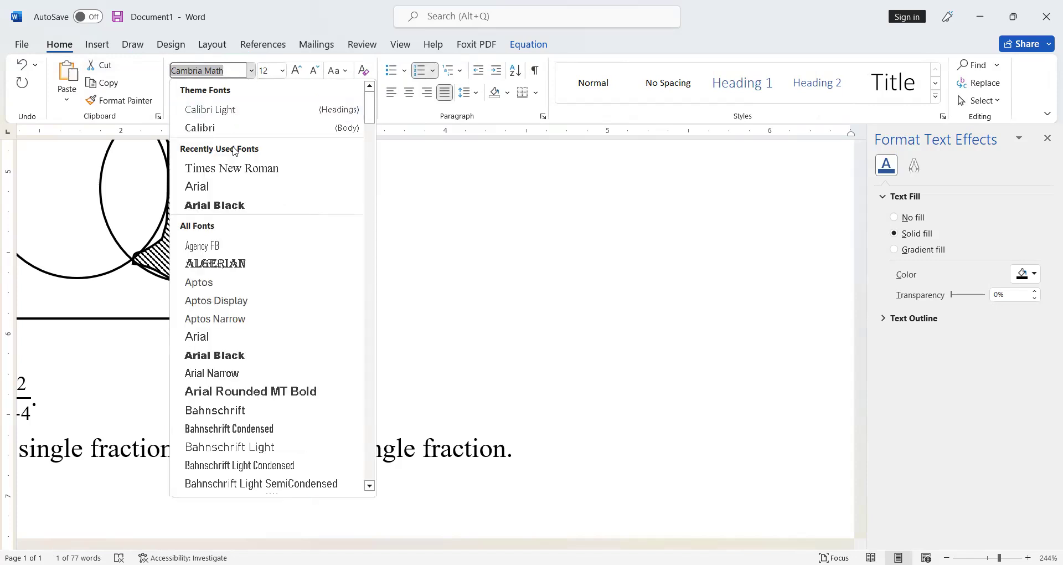
left_click(233, 168)
left_click(521, 446)
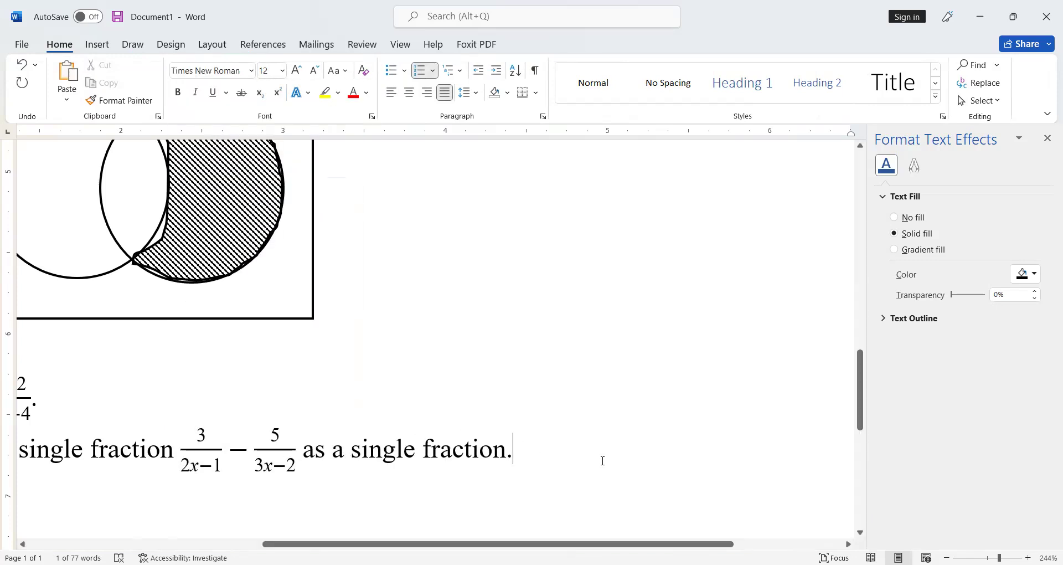
scroll(822, 520, "down", 15, "ctrl")
scroll(556, 450, "up", 3)
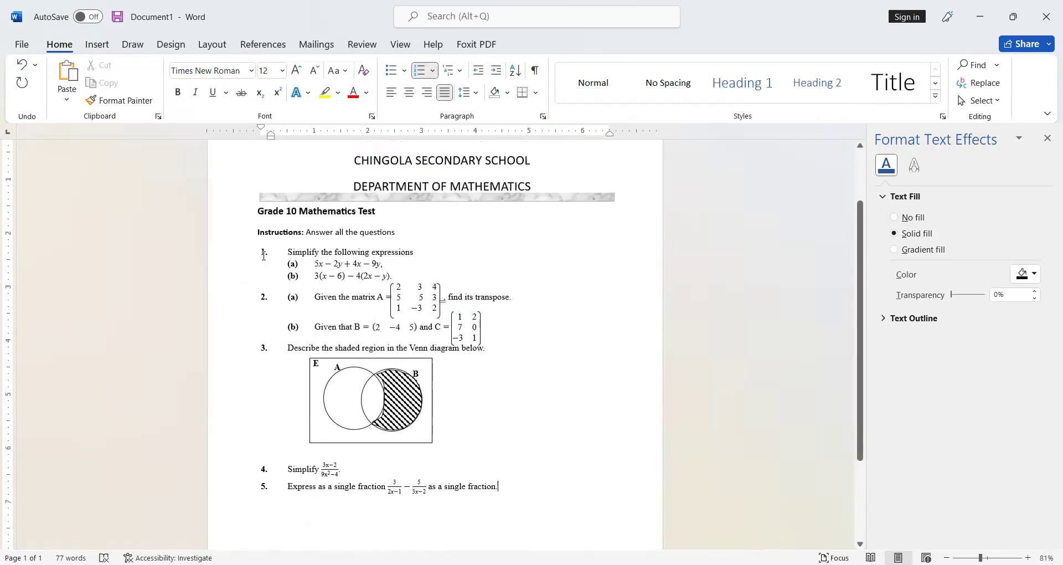
Step: Redefine the question numbering format to remove the period after each number
left_click(264, 253)
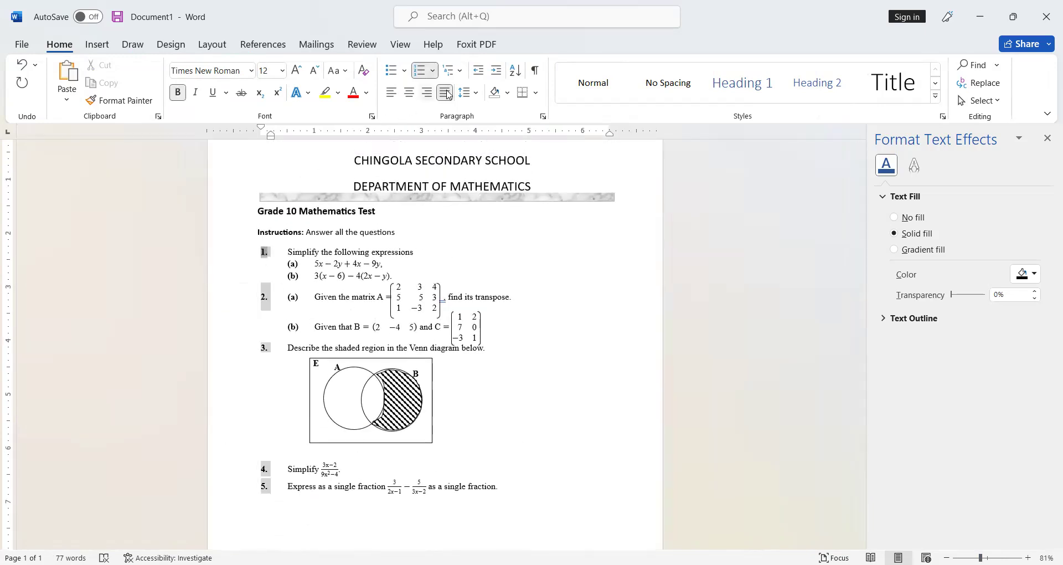
left_click(434, 75)
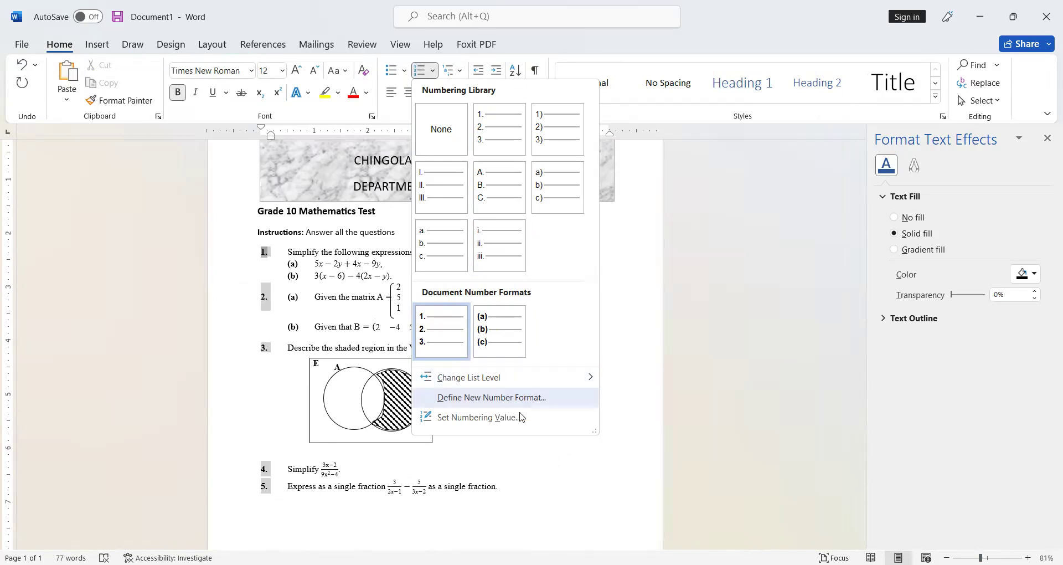
left_click(475, 408)
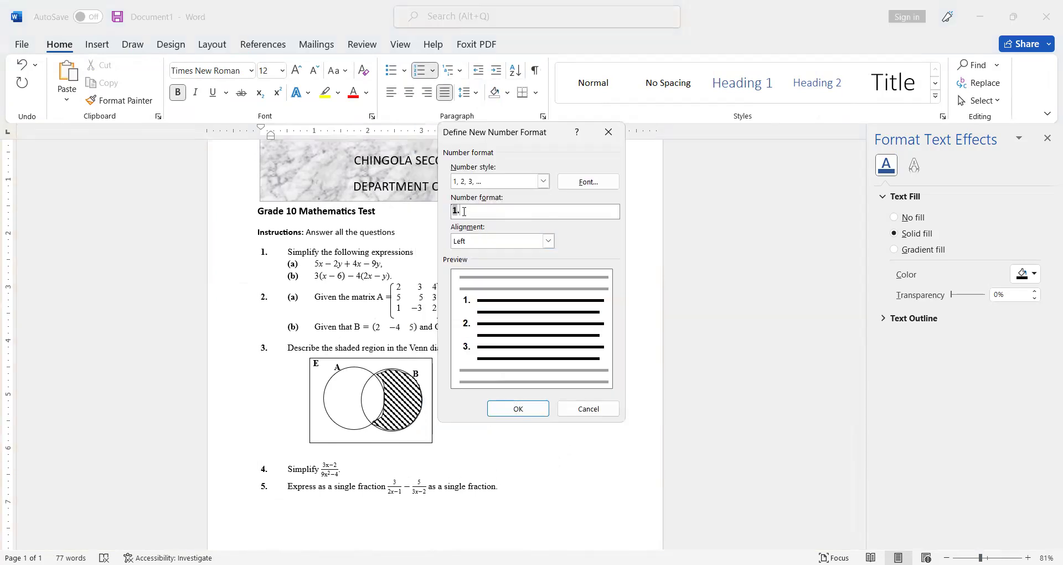
key("BackSpace")
left_click(519, 407)
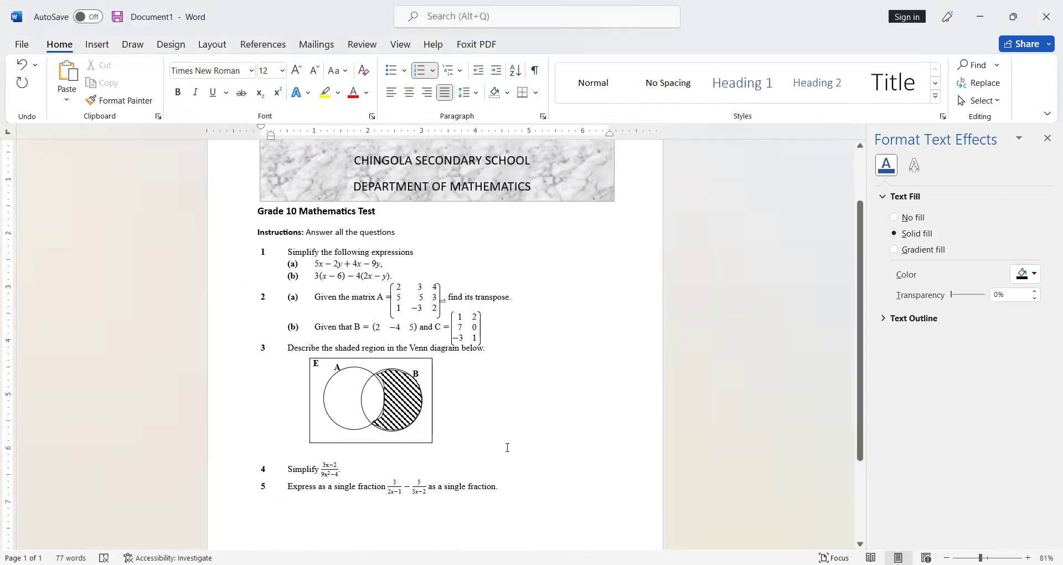
Step: Extend the heading frame downward so it encloses the Grade 10 Mathematics Test line
scroll(521, 436, "up", 3)
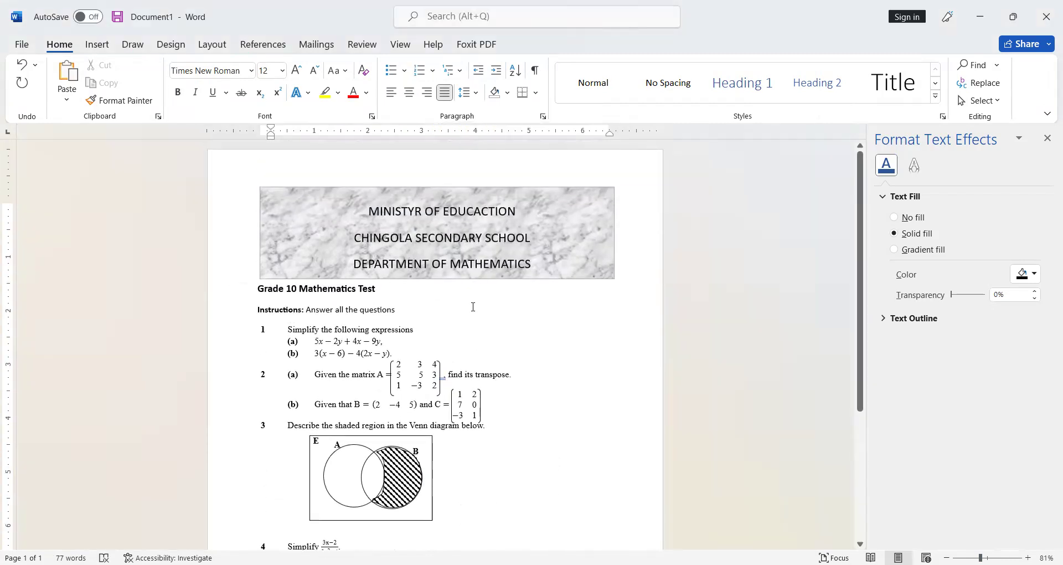
left_click(555, 276)
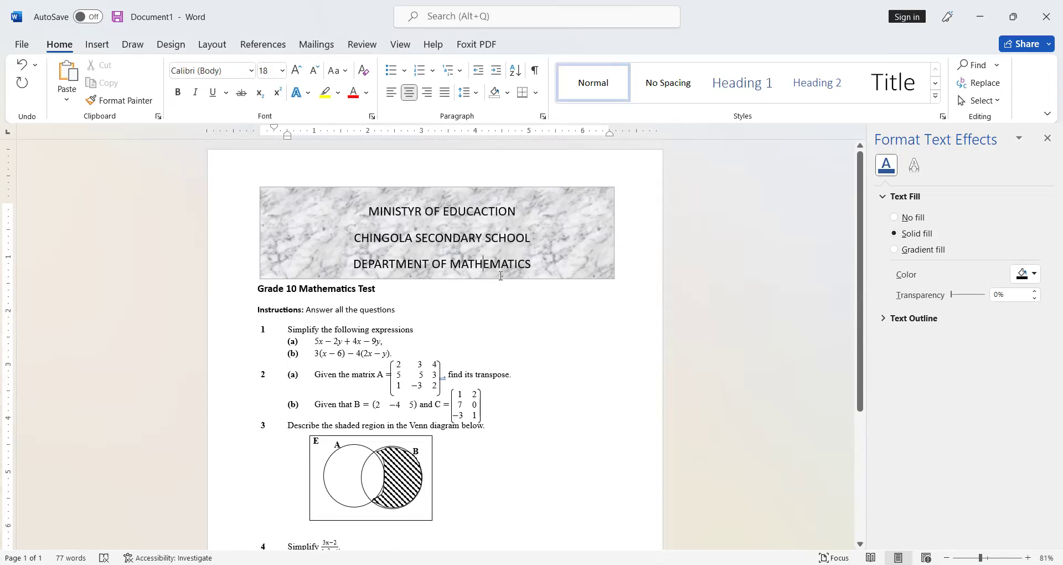
left_click(556, 277)
left_click_drag(438, 278, 438, 298)
left_click_drag(261, 242, 247, 239)
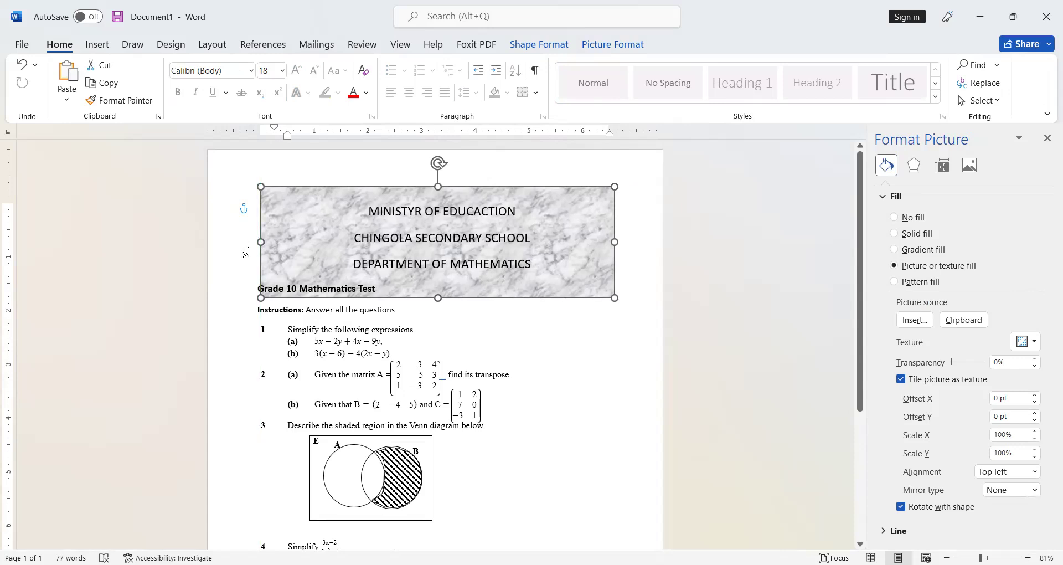
left_click(253, 295)
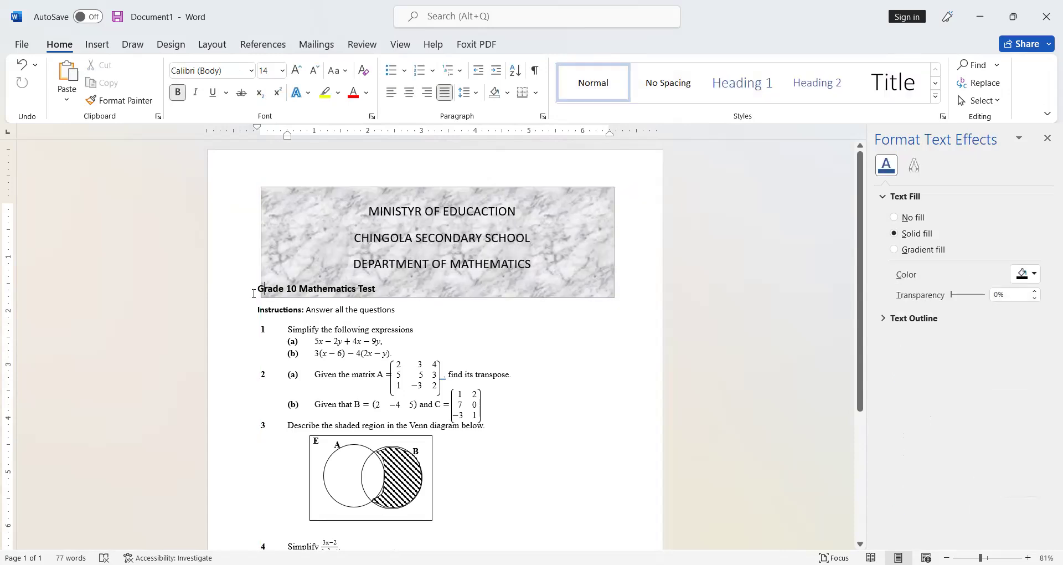
left_click(438, 310)
scroll(448, 328, "down", 2)
scroll(493, 254, "up", 2)
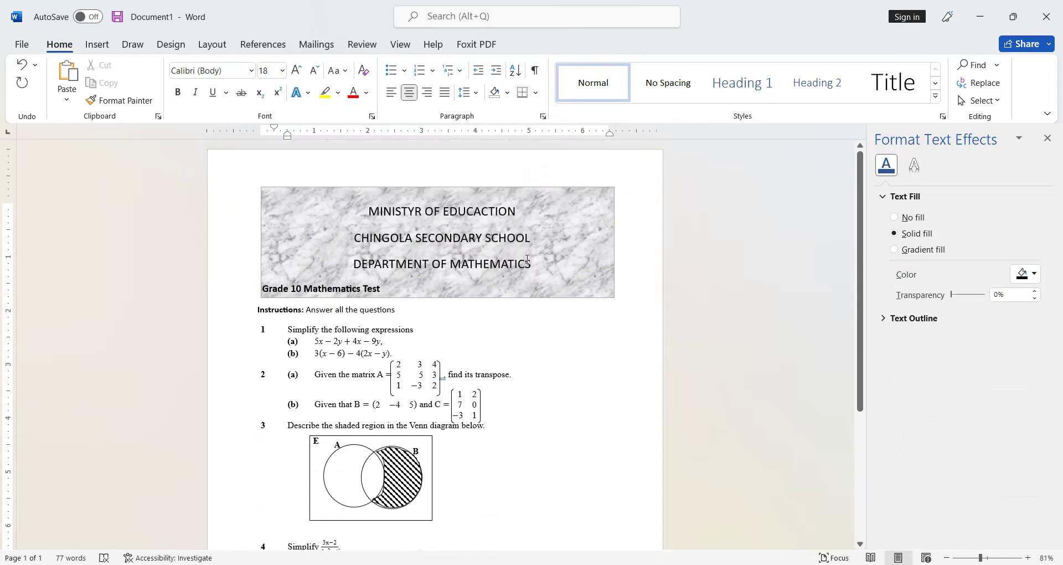
Step: Make the three heading lines inside the frame bold
left_click_drag(540, 266, 383, 199)
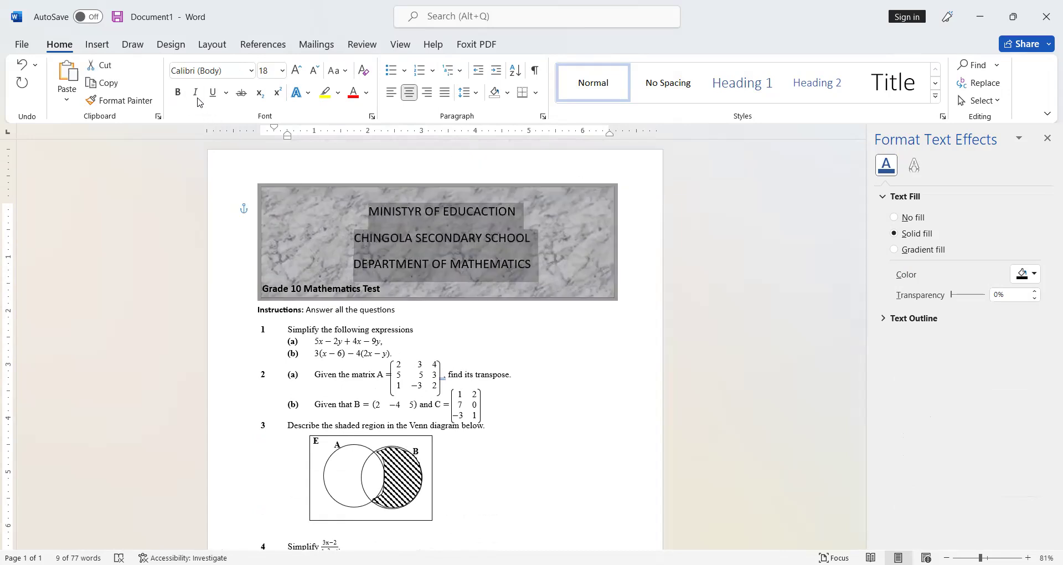
left_click(178, 92)
left_click(538, 476)
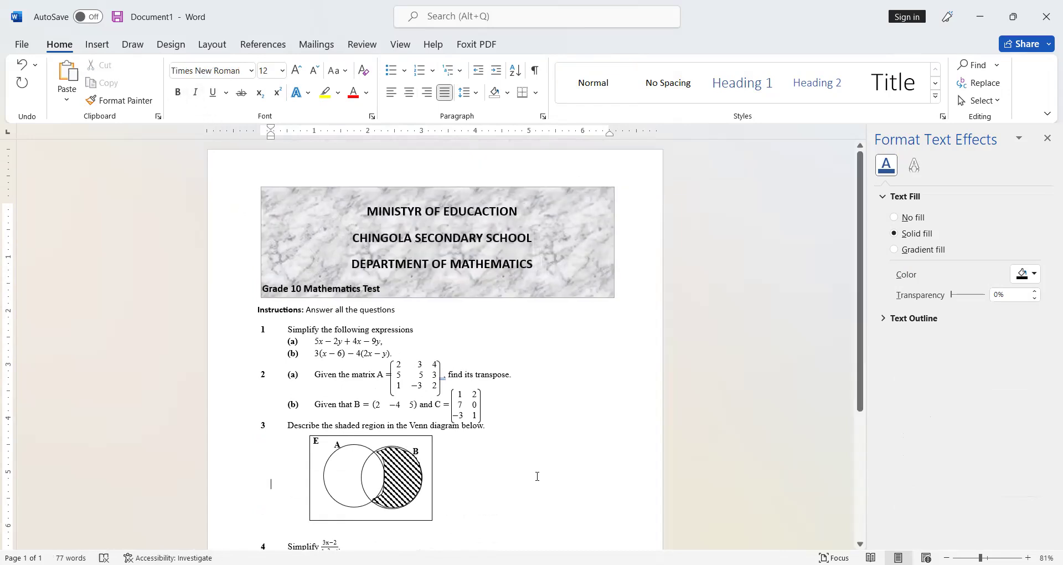
Step: Save the document as G10 Test
scroll(515, 472, "down", 4)
scroll(490, 461, "up", 3)
scroll(484, 467, "down", 3)
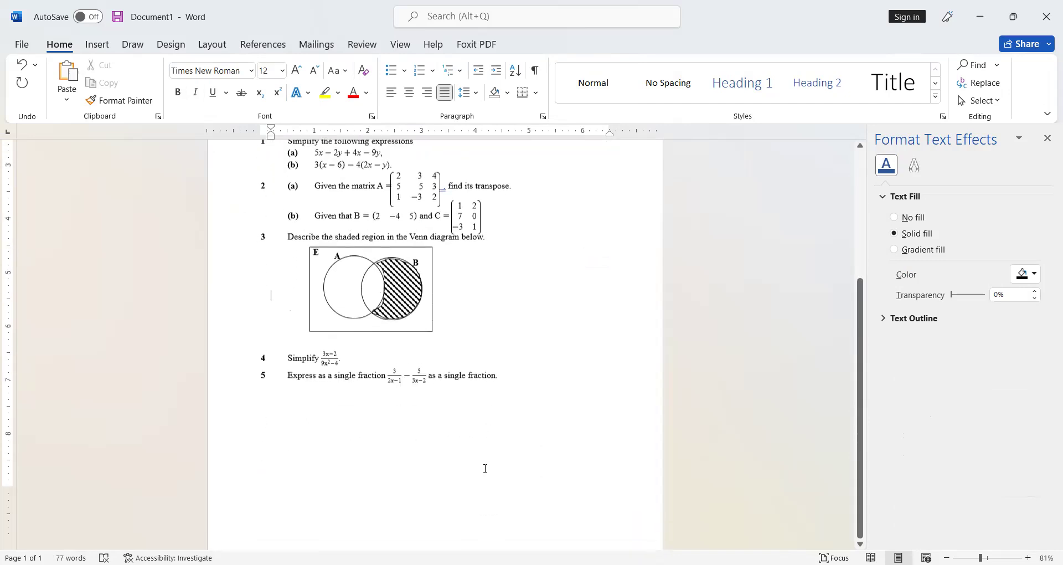
key("ctrl+s")
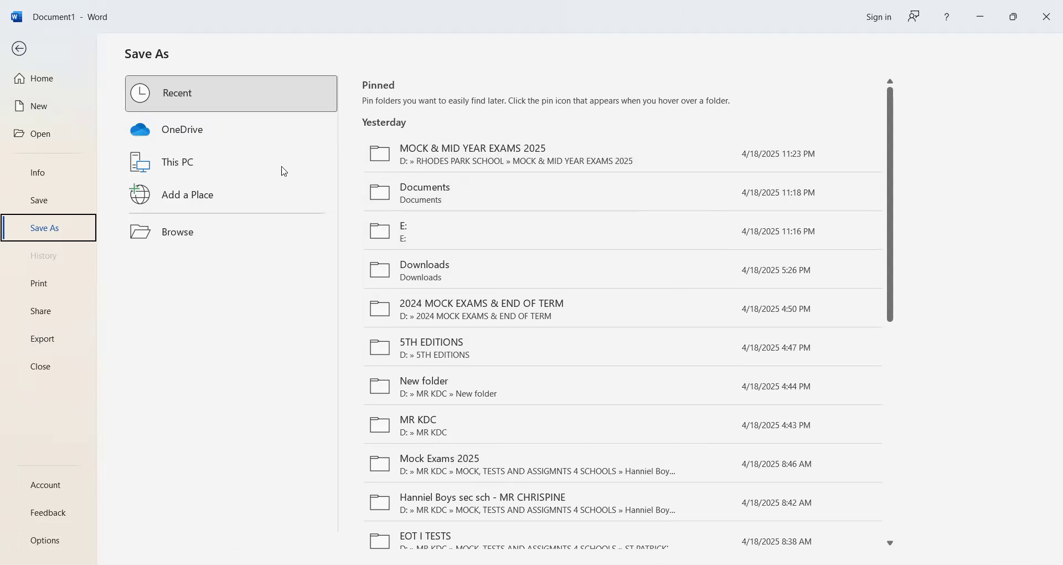
left_click(457, 211)
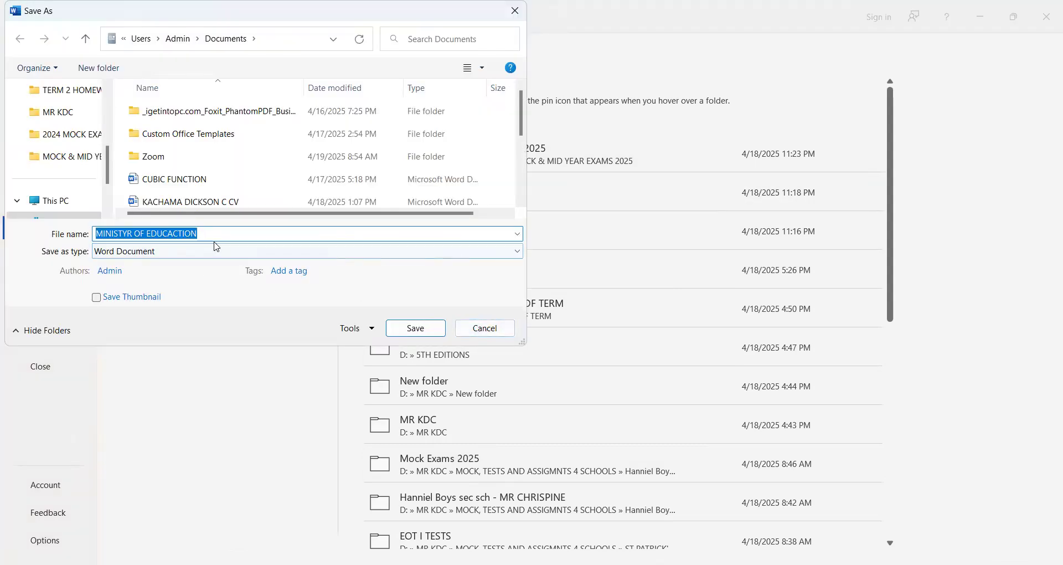
type("G1")
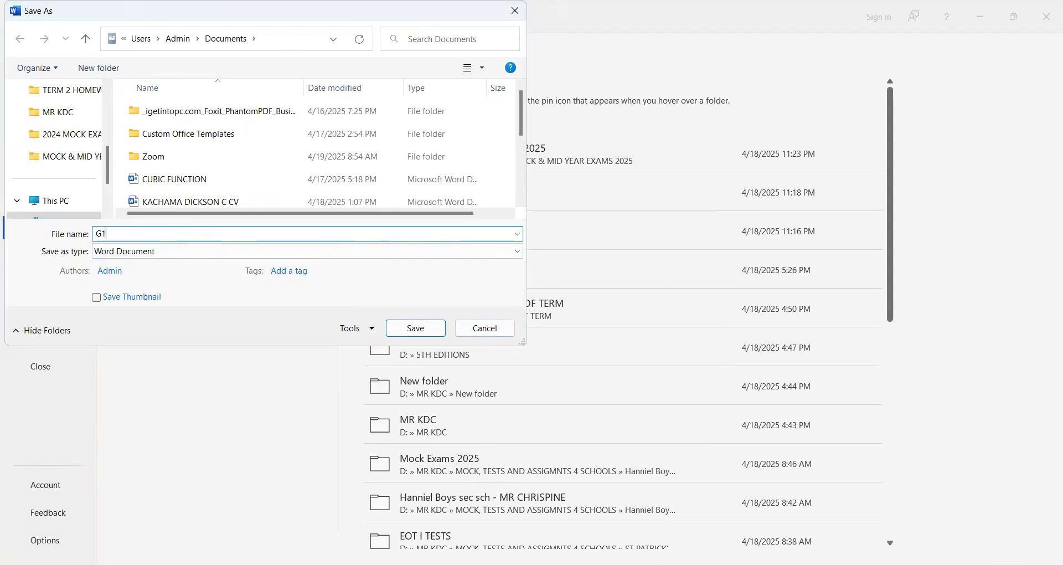
type("0 Test")
left_click(422, 331)
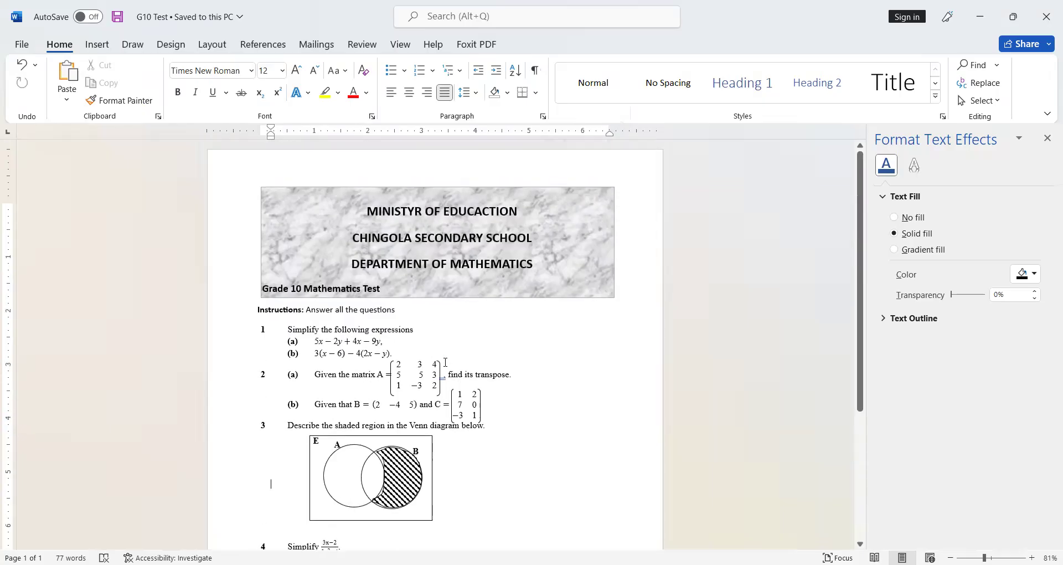
scroll(450, 360, "down", 3)
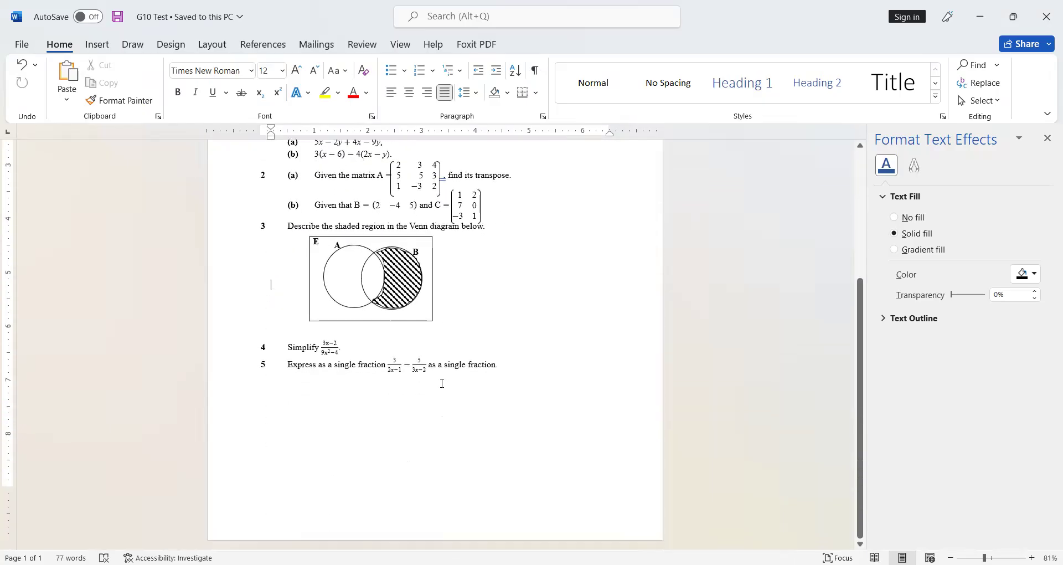
scroll(439, 380, "up", 3)
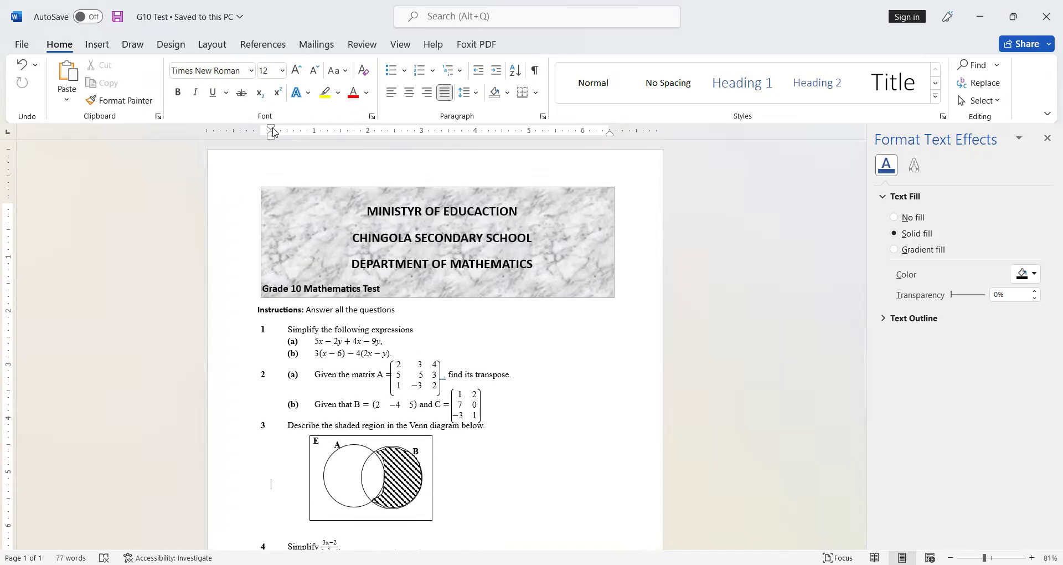
left_click_drag(273, 128, 272, 129)
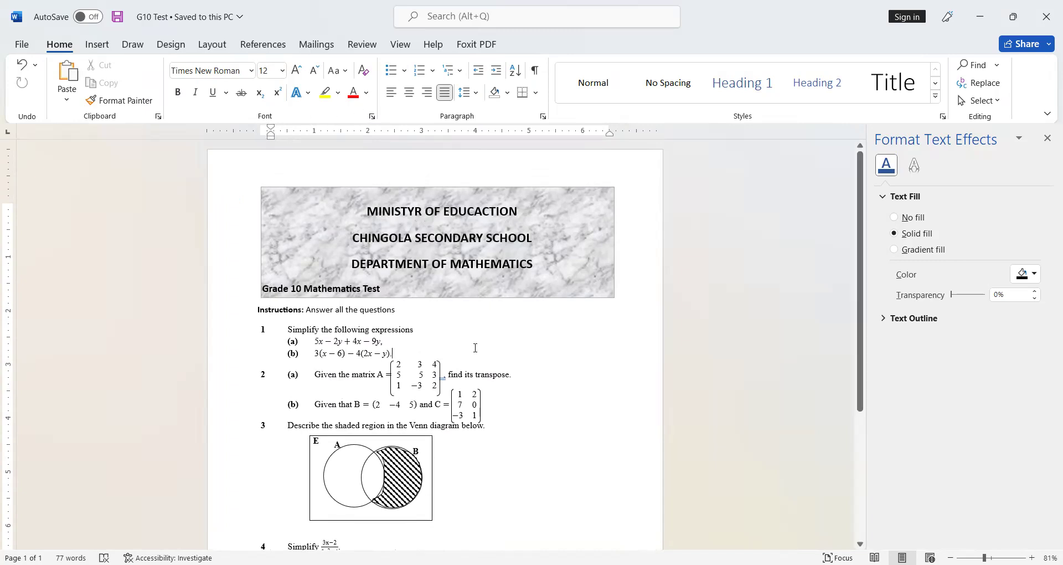
scroll(438, 520, "down", 3)
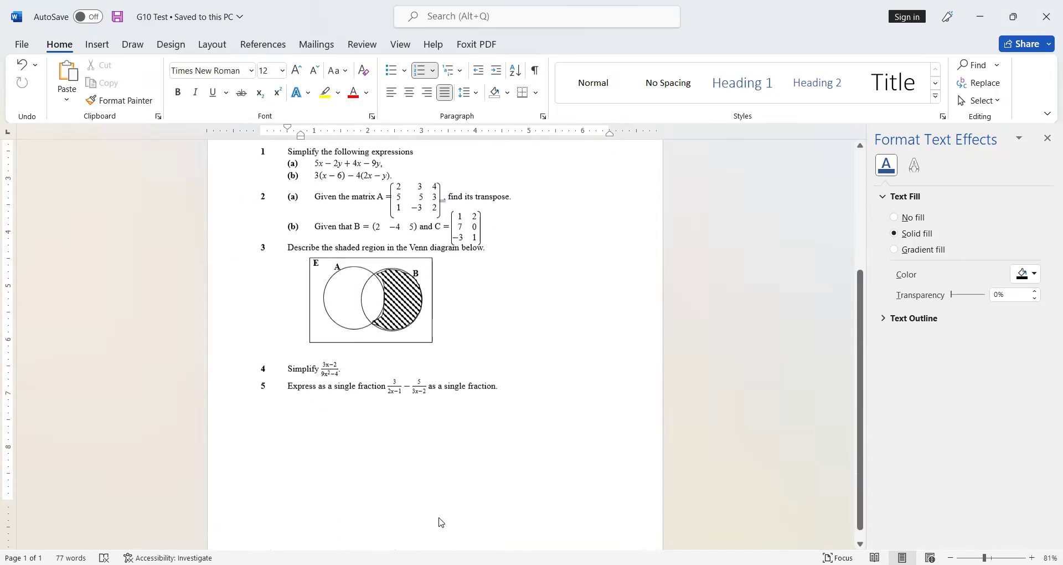
scroll(437, 520, "up", 3)
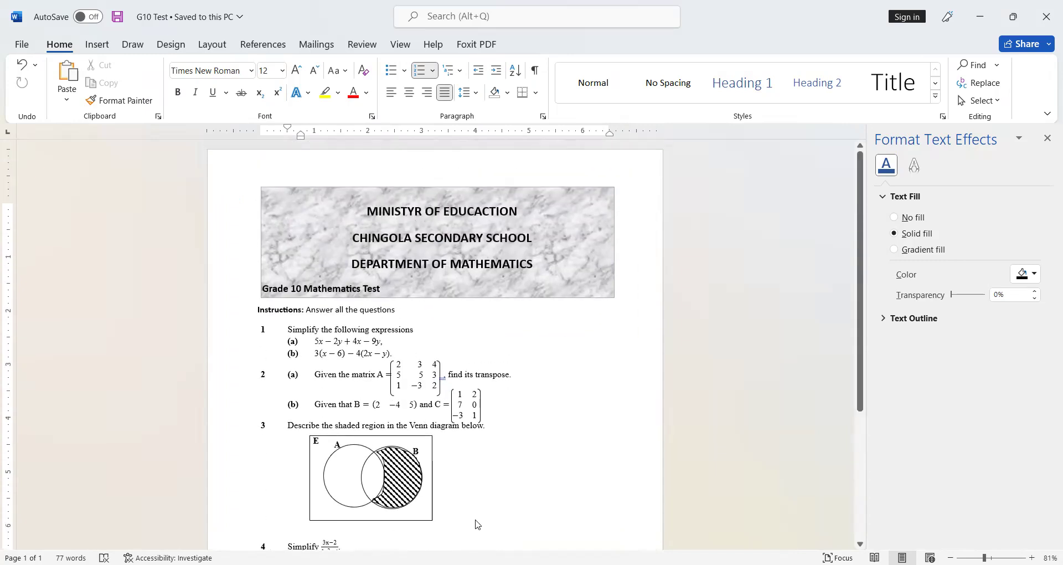